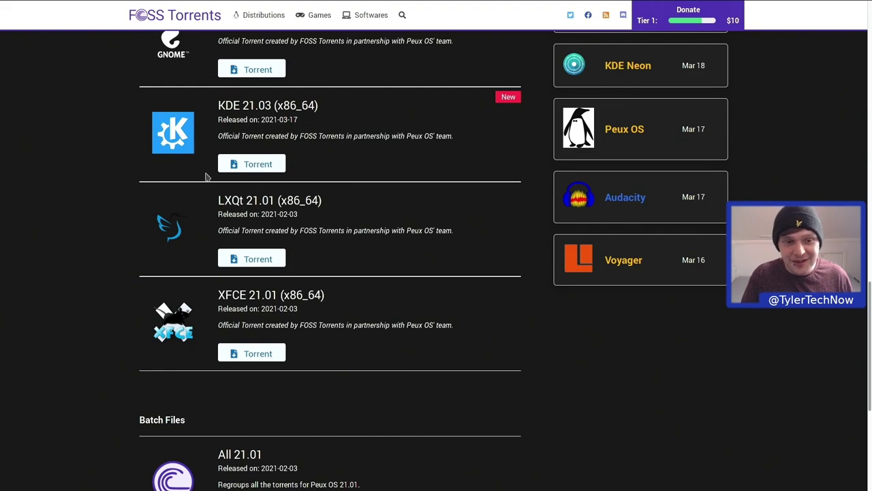
- Choose British English (United Kingdom) as the installer language and continue
{"action": "left_click_drag", "start_coordinate": [218, 200], "coordinate": [311, 192]}
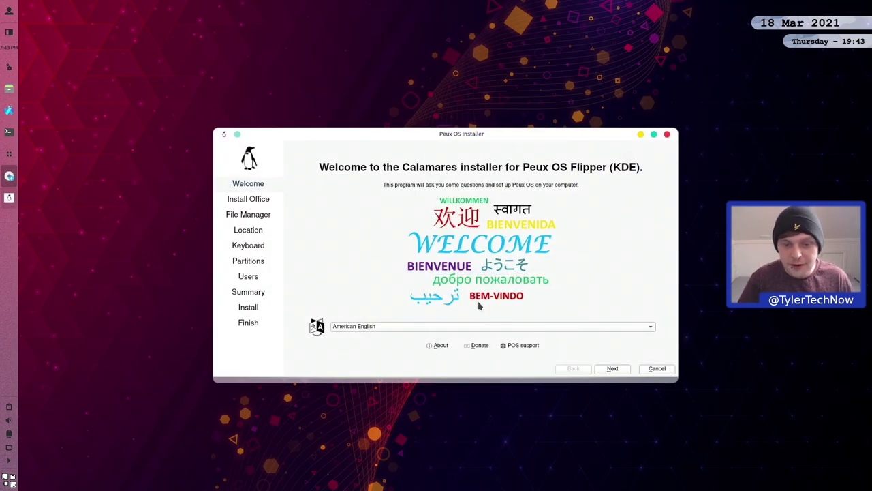
{"action": "left_click", "coordinate": [419, 326]}
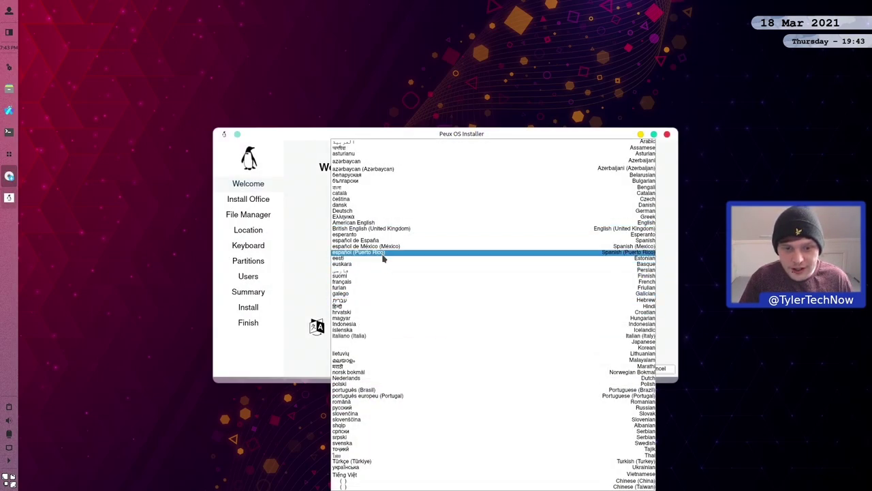
{"action": "left_click", "coordinate": [370, 228]}
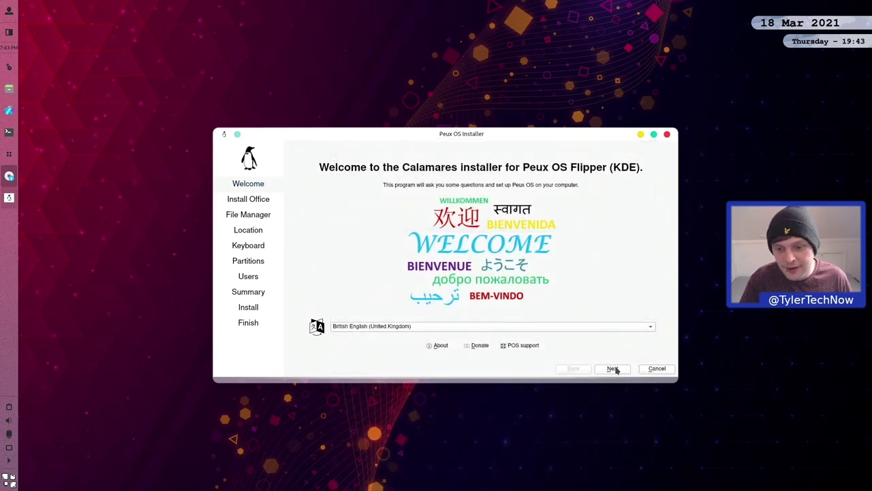
{"action": "left_click", "coordinate": [614, 369]}
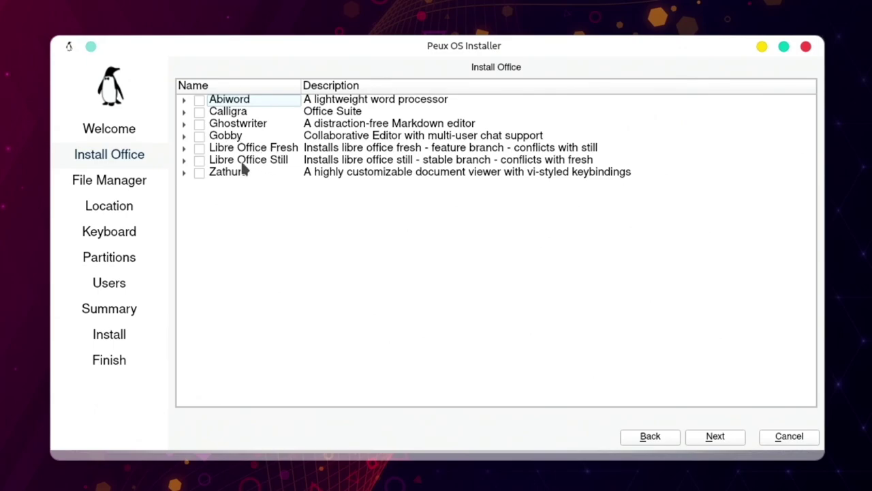
- Tick Libre Office Fresh as the office package to install
{"action": "left_click", "coordinate": [199, 148]}
{"action": "left_click", "coordinate": [714, 437]}
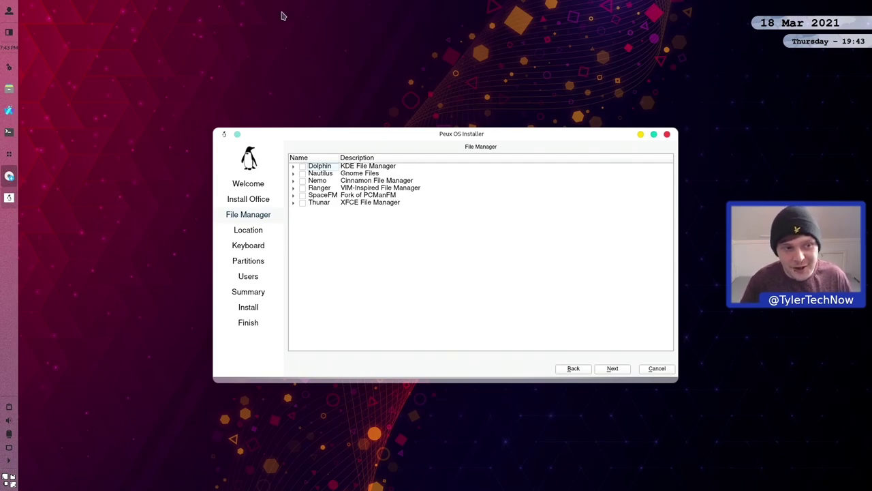
{"action": "left_click", "coordinate": [14, 89]}
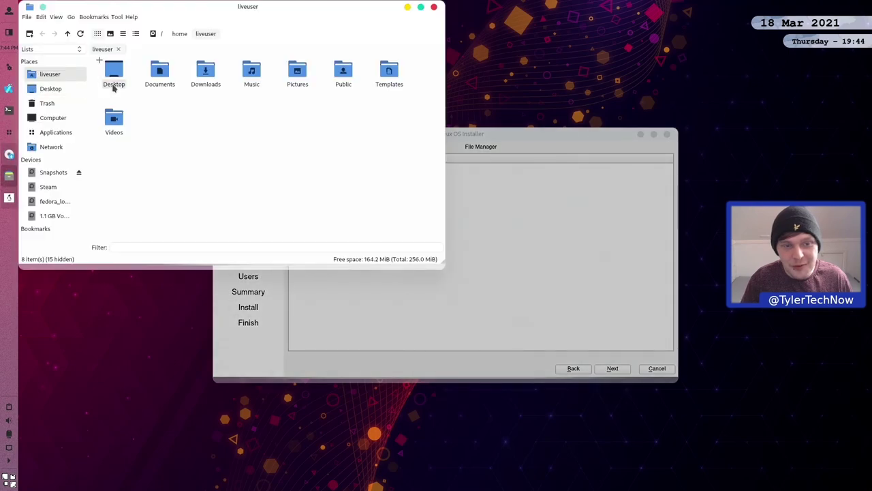
{"action": "left_click_drag", "start_coordinate": [194, 13], "coordinate": [410, 125]}
{"action": "left_click", "coordinate": [349, 132]}
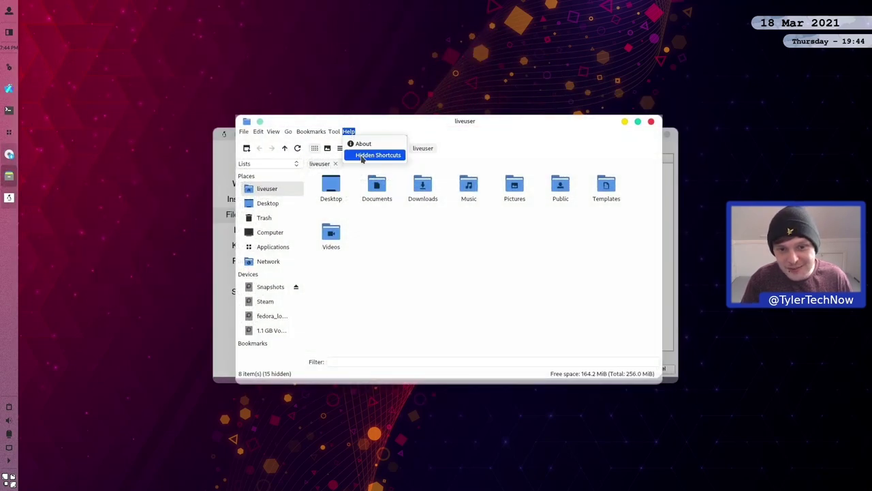
{"action": "left_click", "coordinate": [368, 145]}
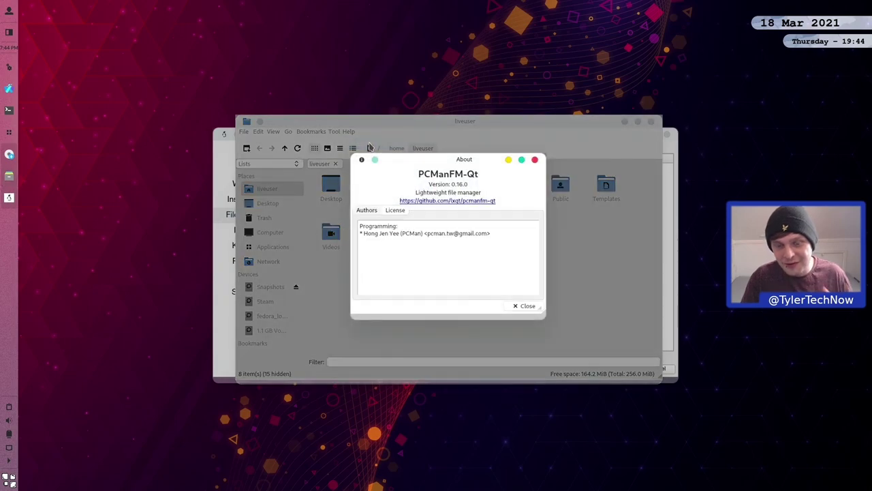
{"action": "left_click", "coordinate": [535, 160]}
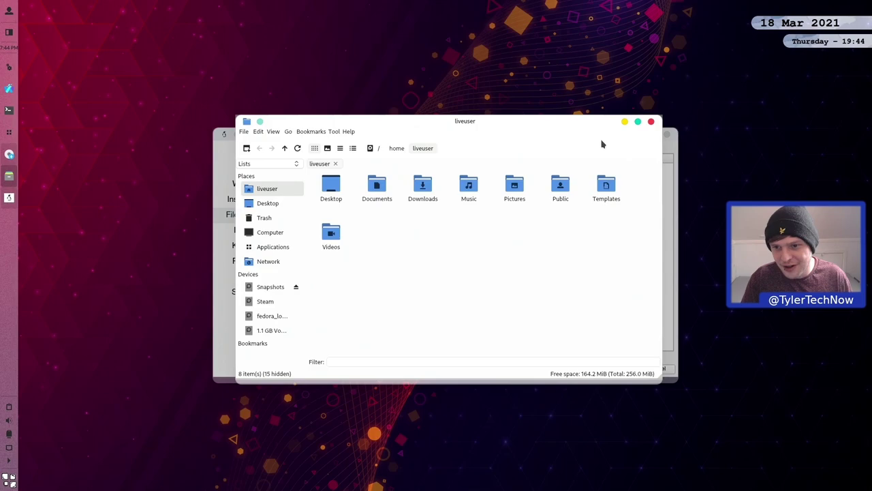
{"action": "left_click", "coordinate": [651, 122]}
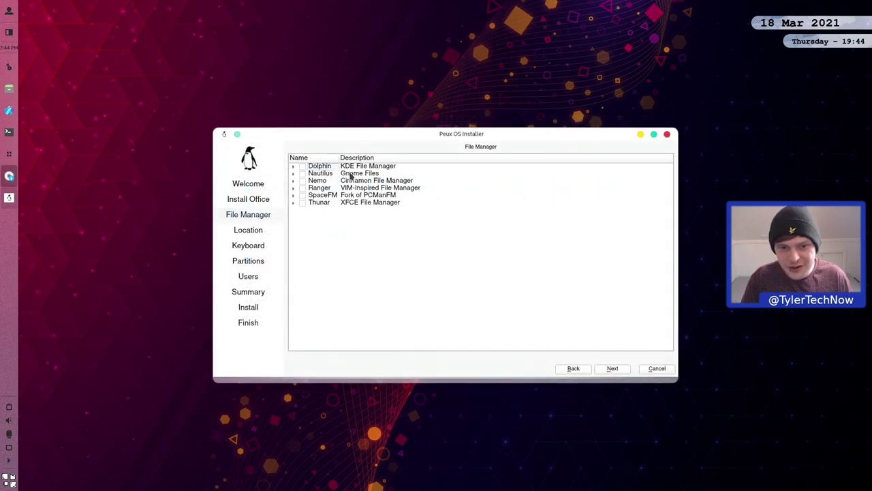
- Select Dolphin and Ranger as the file managers to install
{"action": "left_click", "coordinate": [302, 166]}
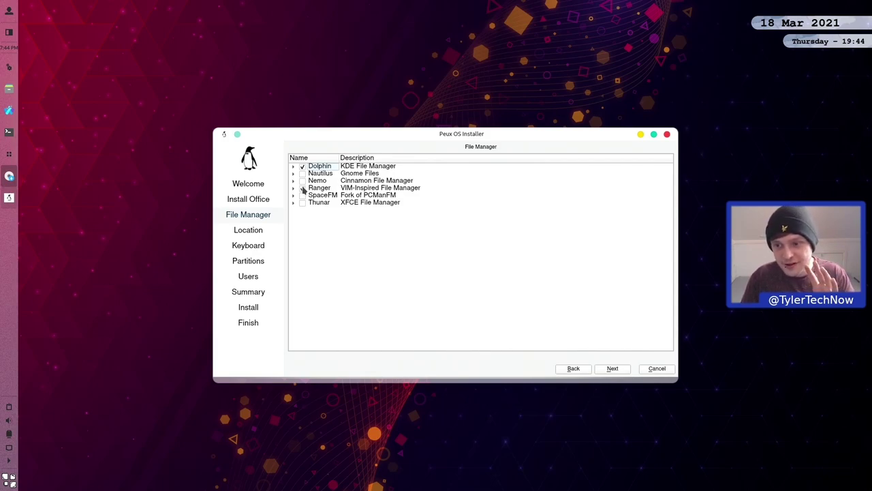
{"action": "left_click", "coordinate": [302, 188]}
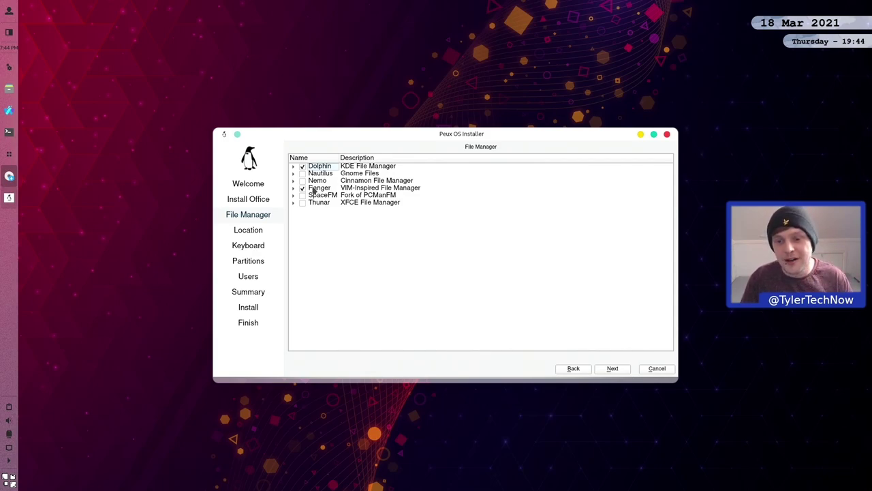
{"action": "left_click", "coordinate": [611, 368]}
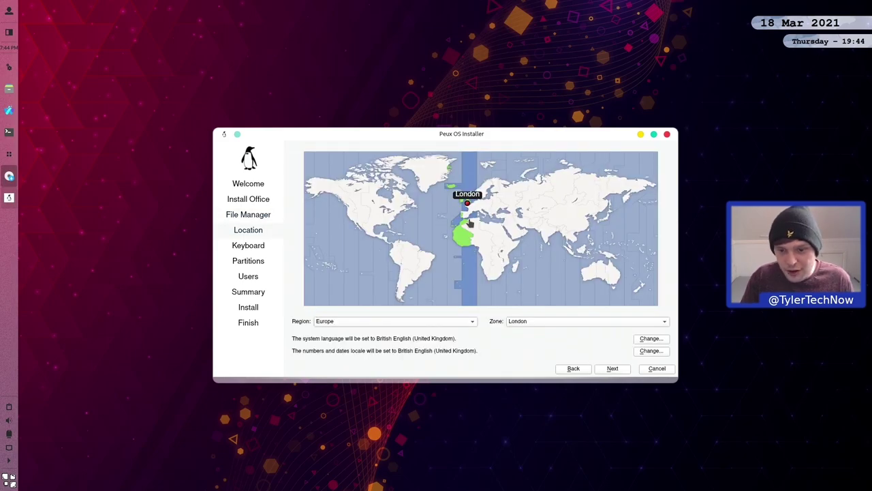
- Keep the Europe/London time zone and English (UK) keyboard, testing it with '~/'
{"action": "left_click", "coordinate": [615, 370]}
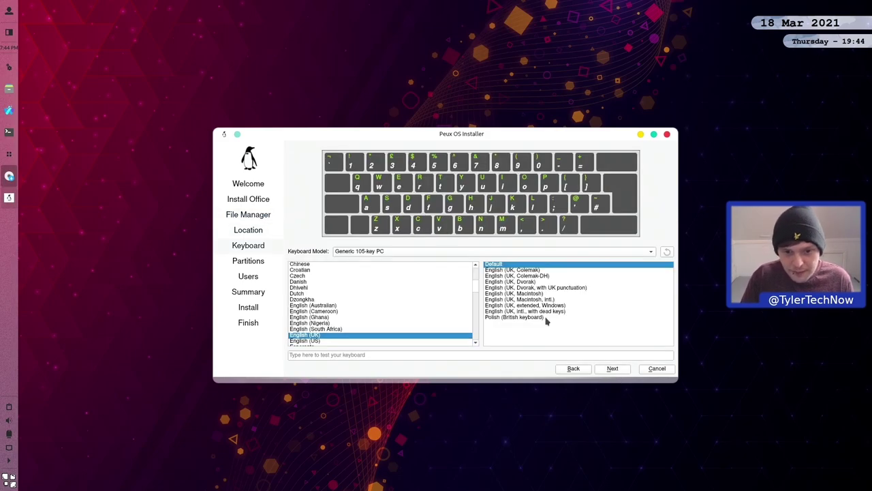
{"action": "left_click", "coordinate": [330, 352]}
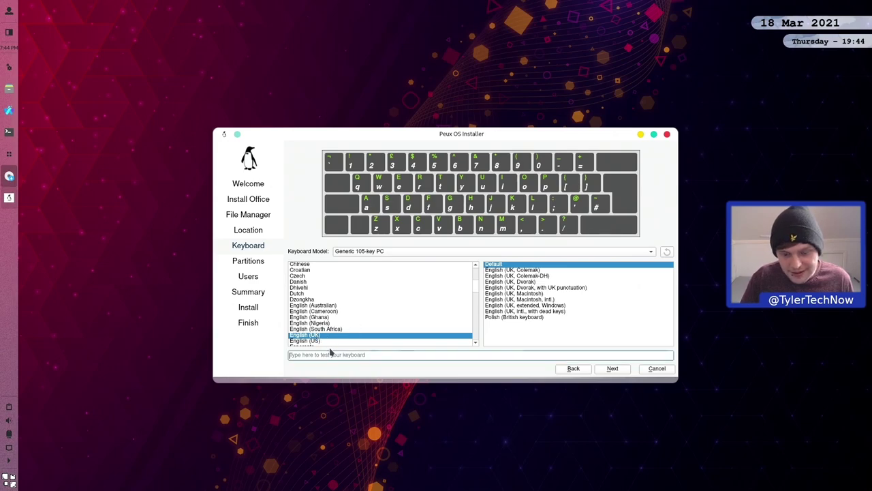
{"action": "type", "text": "~/"}
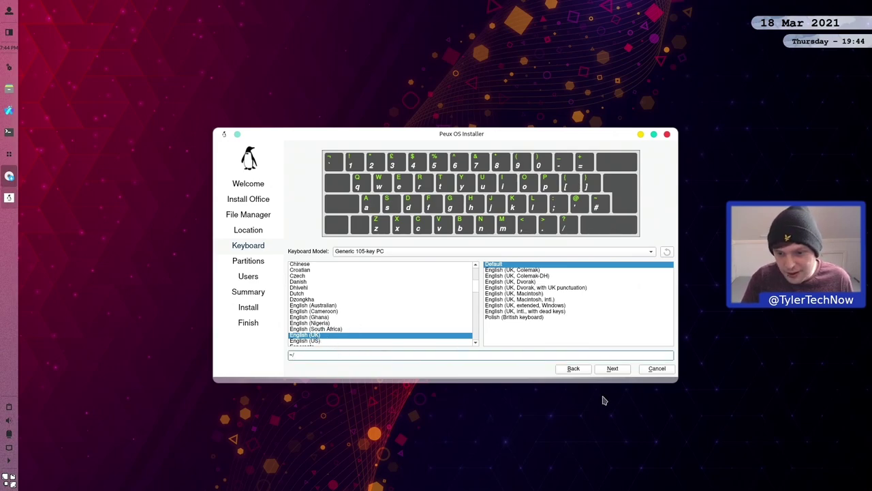
{"action": "left_click", "coordinate": [613, 370]}
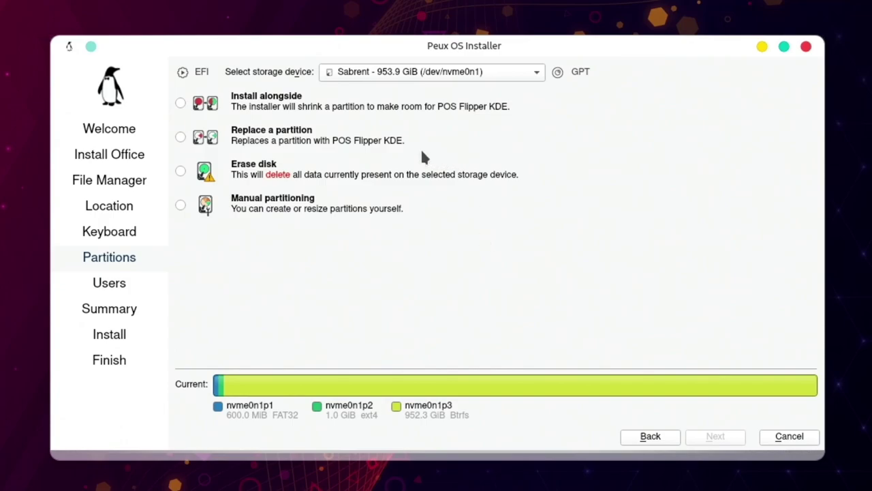
- Erase the DREVO X1 SSD with Swap (with Hibernate): 300 MiB EFI, 77.0 GiB Btrfs, 34.5 GiB swap
{"action": "left_click", "coordinate": [364, 73]}
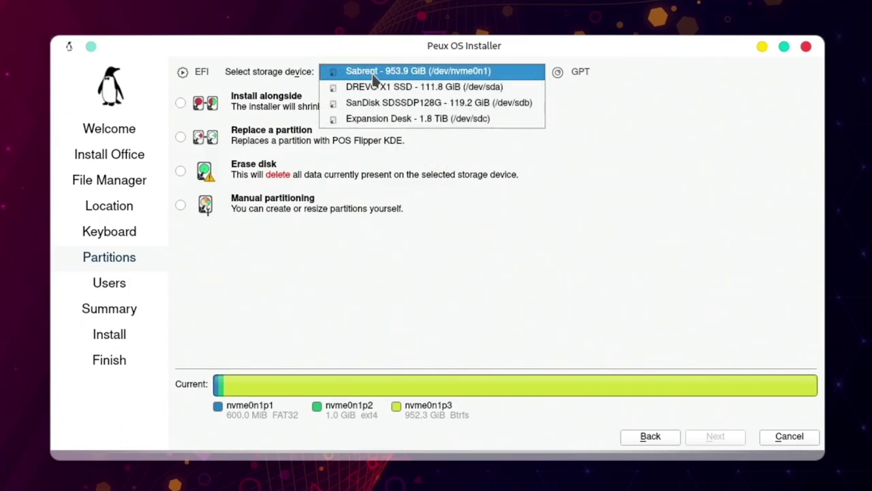
{"action": "left_click", "coordinate": [394, 91]}
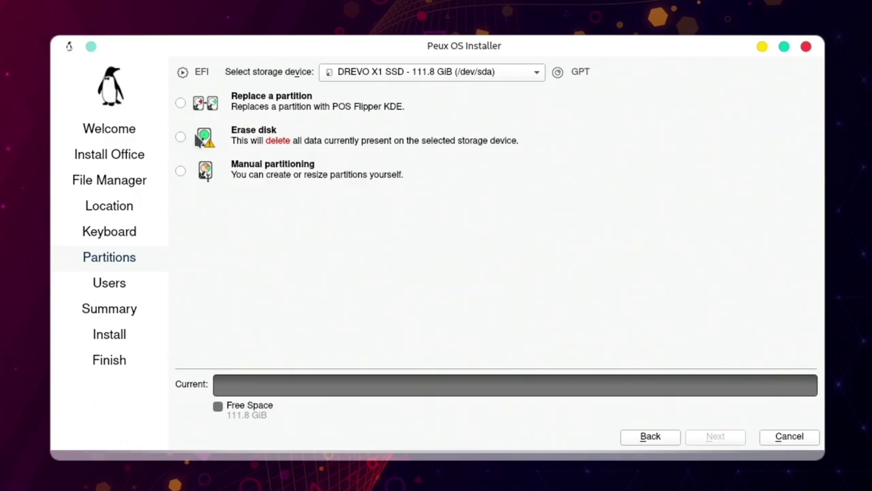
{"action": "left_click", "coordinate": [181, 138]}
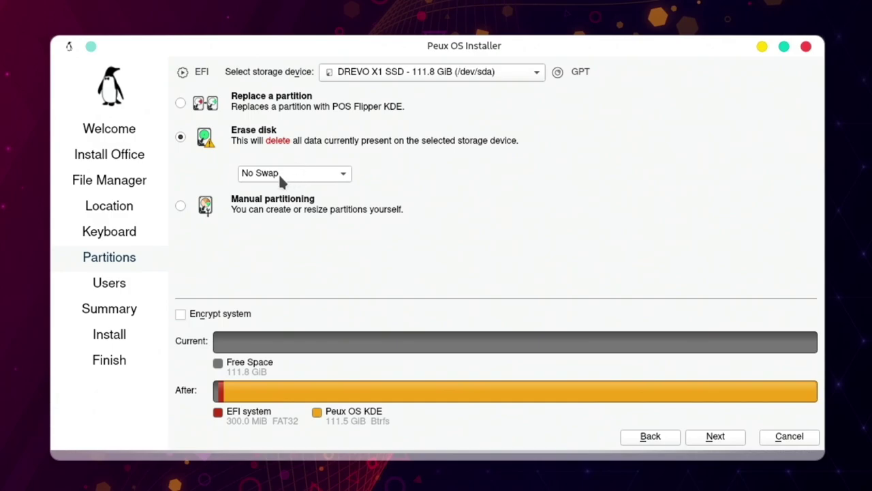
{"action": "left_click", "coordinate": [272, 173]}
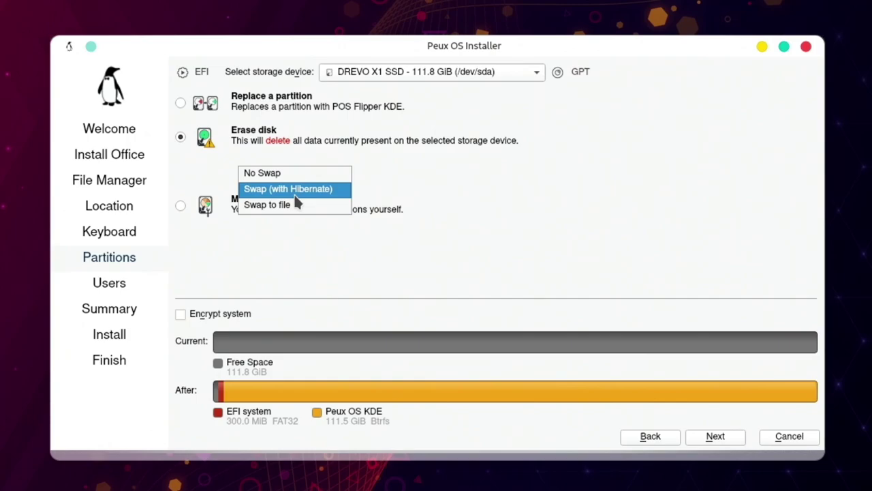
{"action": "left_click", "coordinate": [295, 194]}
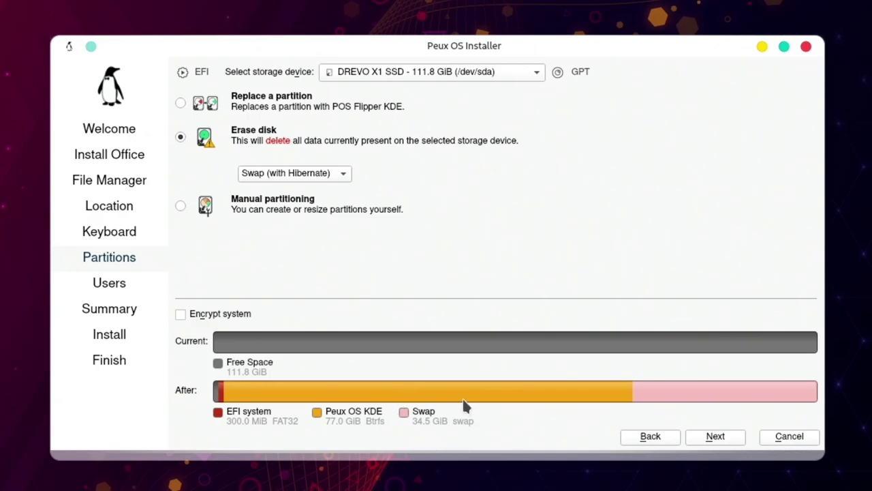
{"action": "mouse_move", "coordinate": [463, 402]}
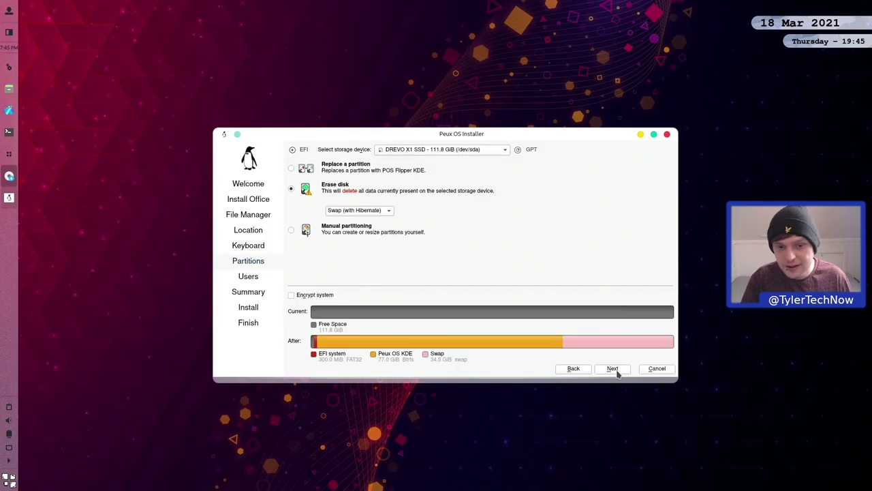
- Enter the user's name, computer name kde, and the account password twice
{"action": "left_click", "coordinate": [721, 439]}
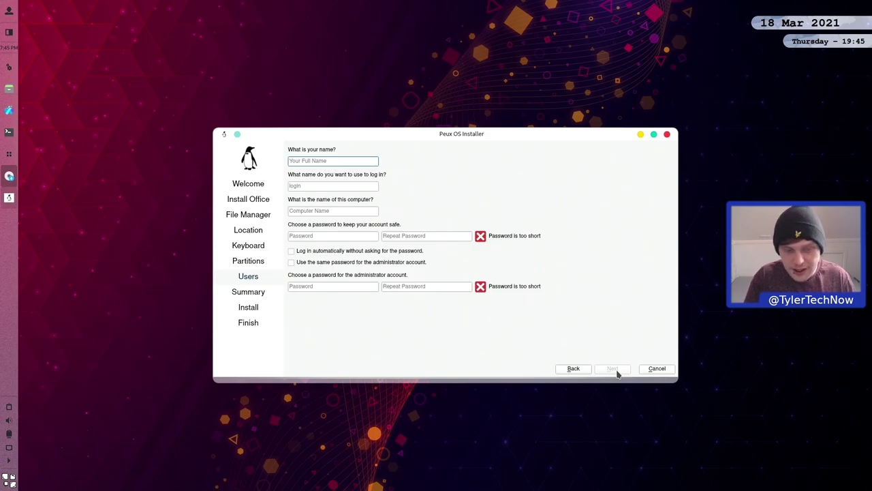
{"action": "type", "text": "tyler"}
{"action": "key", "text": "Tab"}
{"action": "key", "text": "Tab"}
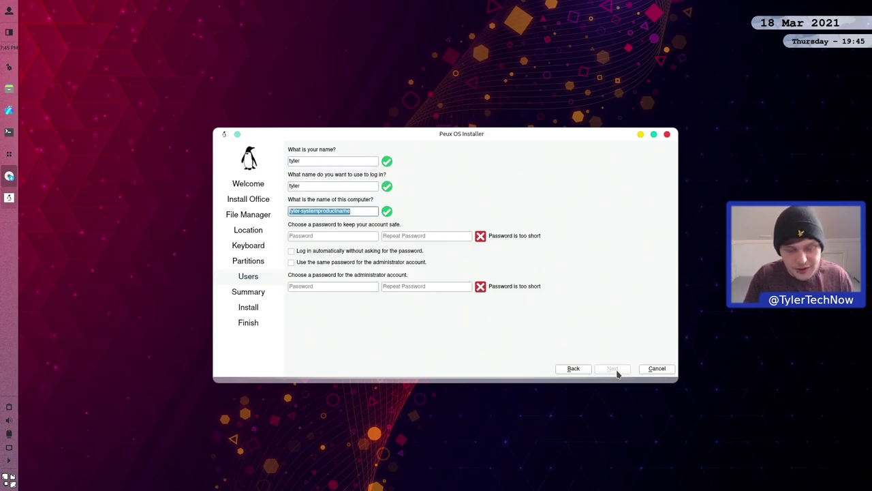
{"action": "type", "text": "kde"}
{"action": "key", "text": "Tab"}
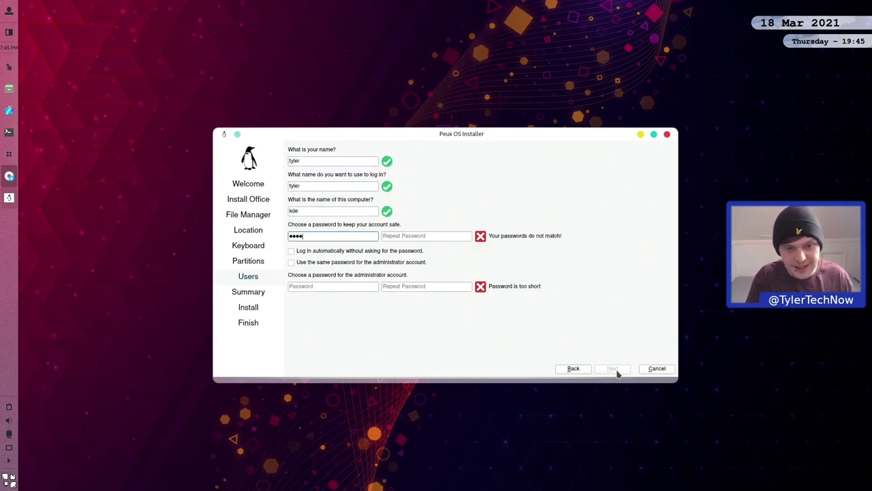
{"action": "key", "text": "Tab"}
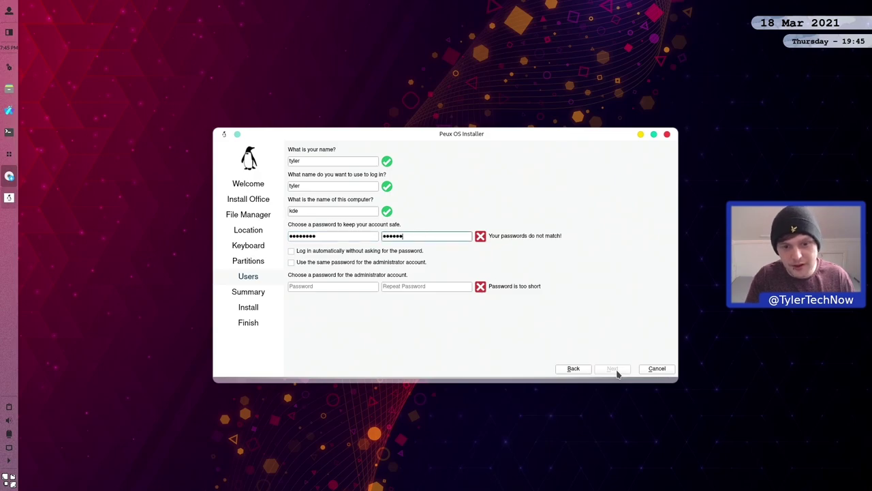
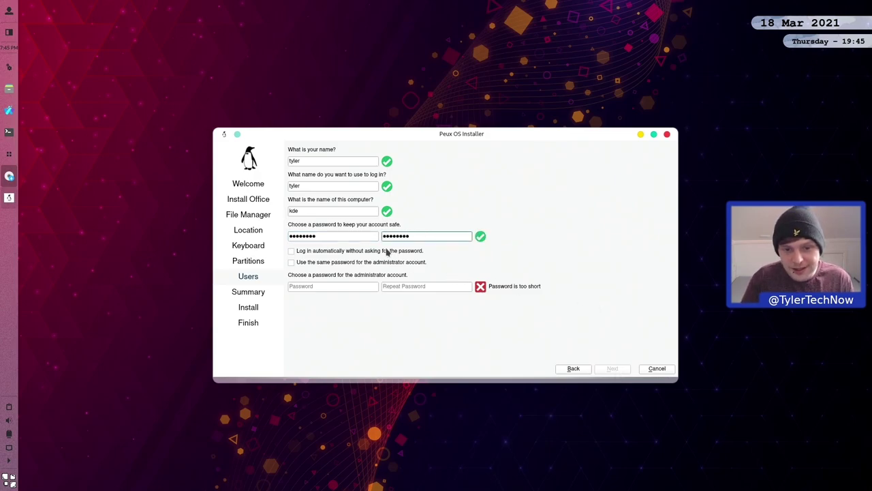
- Enable automatic login and reuse the account password for the administrator
{"action": "left_click", "coordinate": [387, 252]}
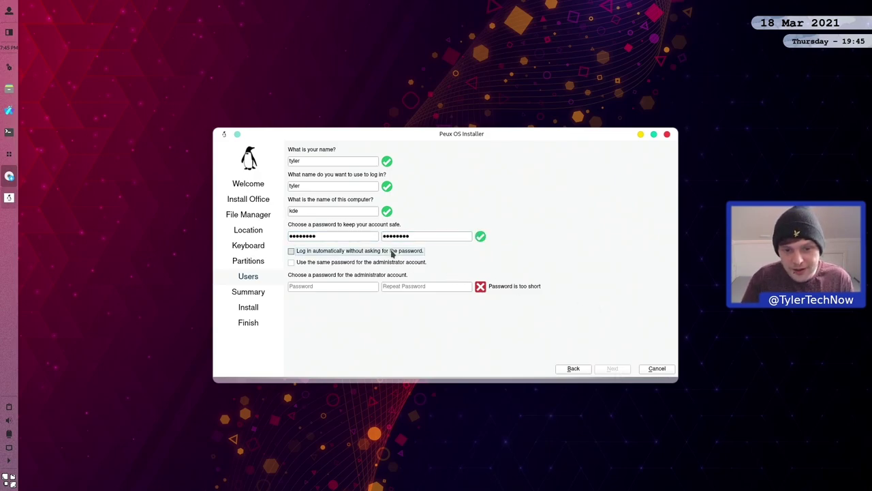
{"action": "left_click", "coordinate": [325, 263]}
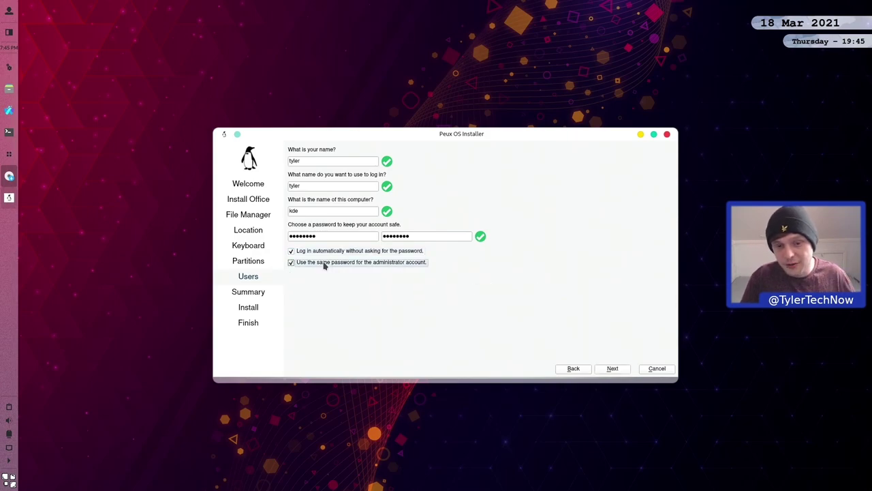
{"action": "left_click", "coordinate": [617, 369]}
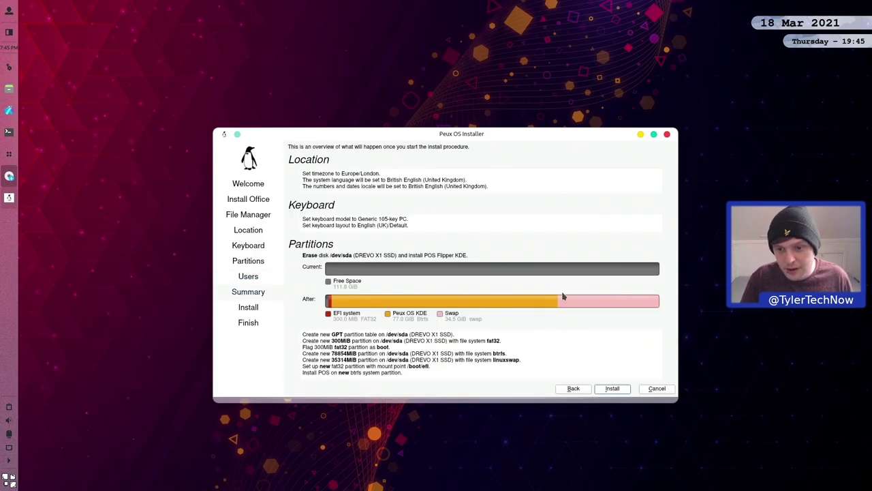
- Start installing POS Flipper KDE on the DREVO X1 SSD and let it reboot
{"action": "left_click", "coordinate": [613, 390]}
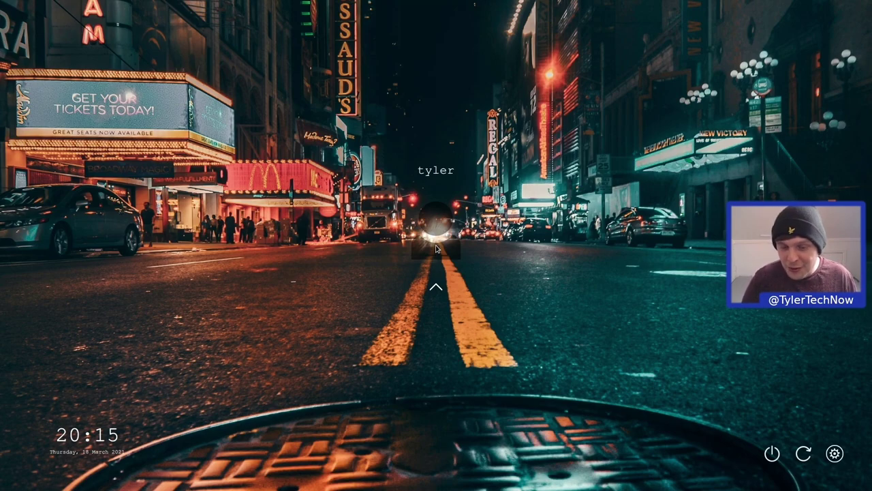
- Sign in to the new user account with its password
{"action": "left_click", "coordinate": [437, 249]}
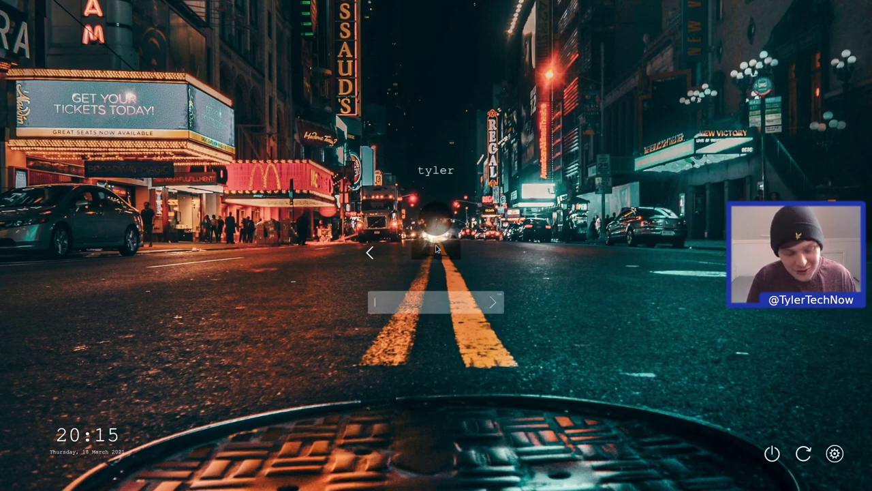
{"action": "type", "text": "*********"}
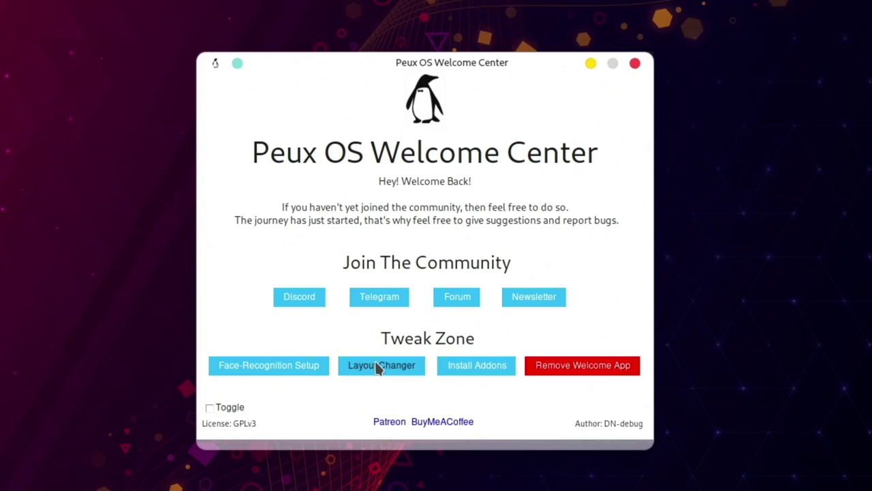
- Switch on the Toggle checkbox at the Welcome Center's bottom-left
{"action": "left_click", "coordinate": [535, 372]}
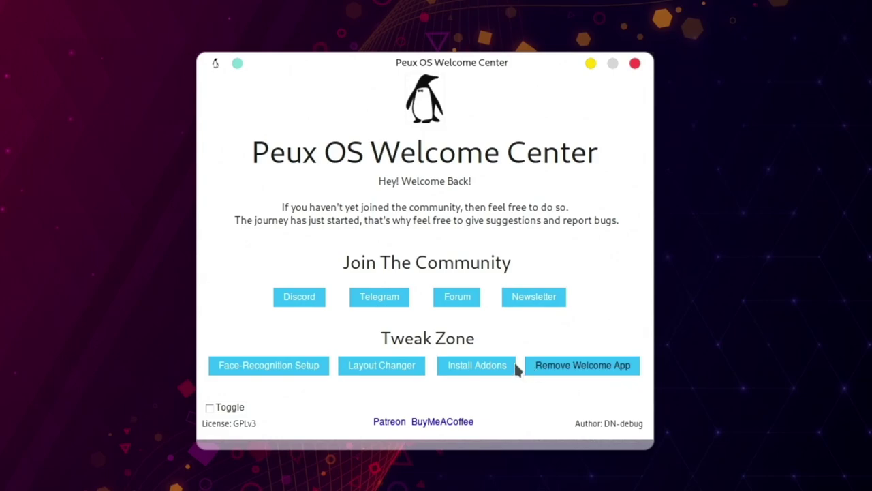
{"action": "left_click", "coordinate": [209, 408]}
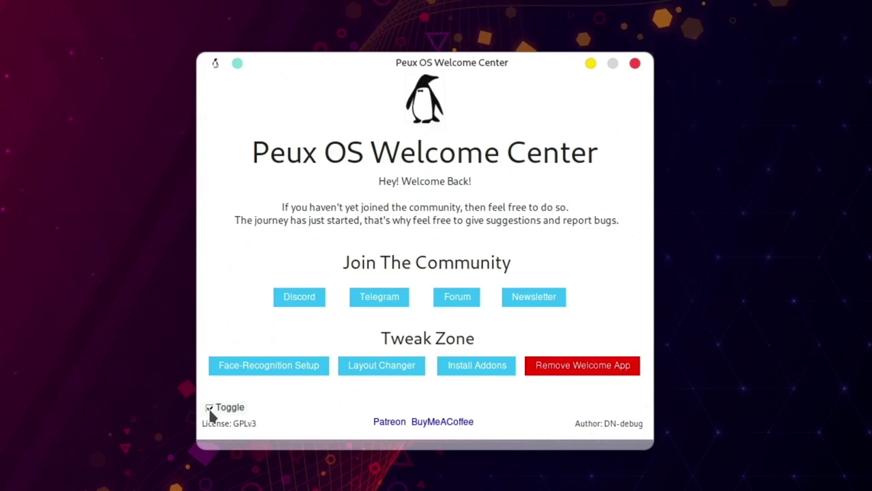
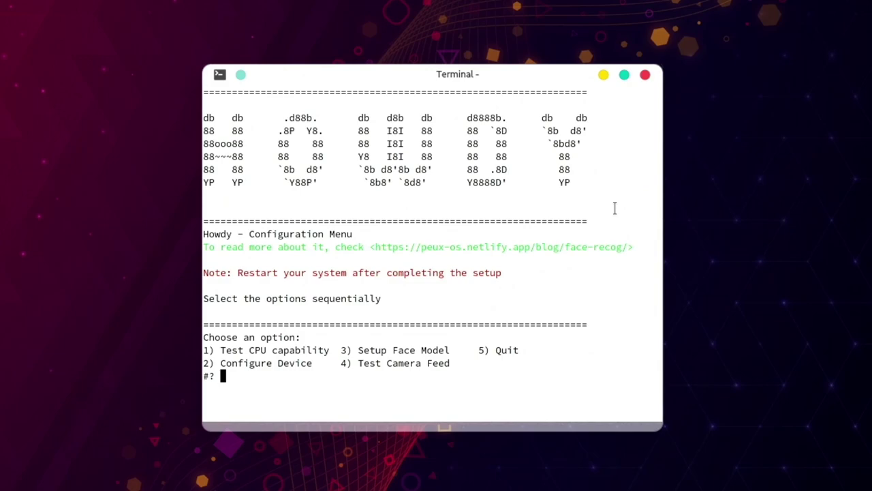
- Run Howdy option 1 to check AVX support, then option 2 to configure the camera with sudo
{"action": "type", "text": "1"}
{"action": "key", "text": "Return"}
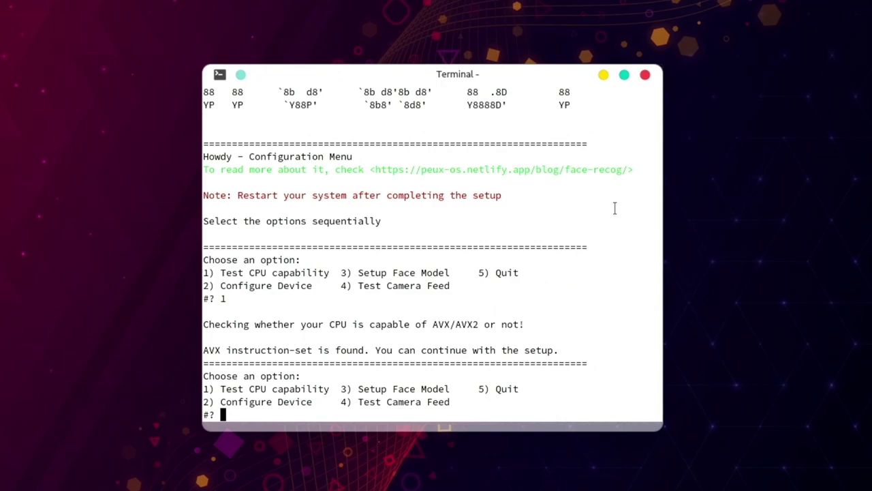
{"action": "type", "text": "2"}
{"action": "key", "text": "Return"}
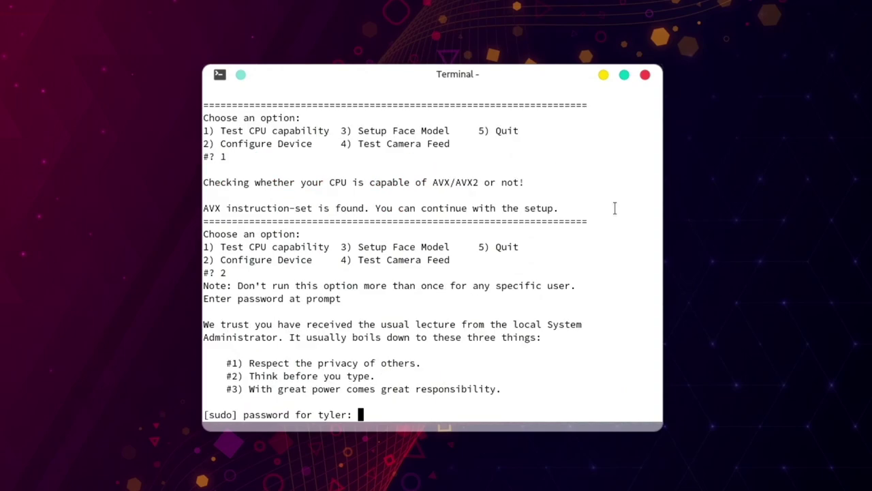
{"action": "key", "text": "Return"}
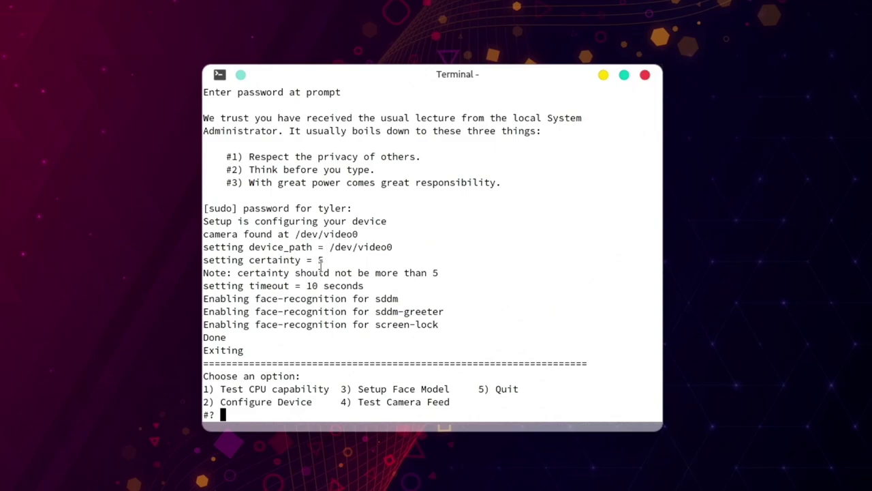
{"action": "left_click_drag", "start_coordinate": [253, 272], "coordinate": [434, 285]}
{"action": "left_click", "coordinate": [435, 296]}
- Add a new face model with option 3, labelling it with the user's name
{"action": "type", "text": "3"}
{"action": "key", "text": "Return"}
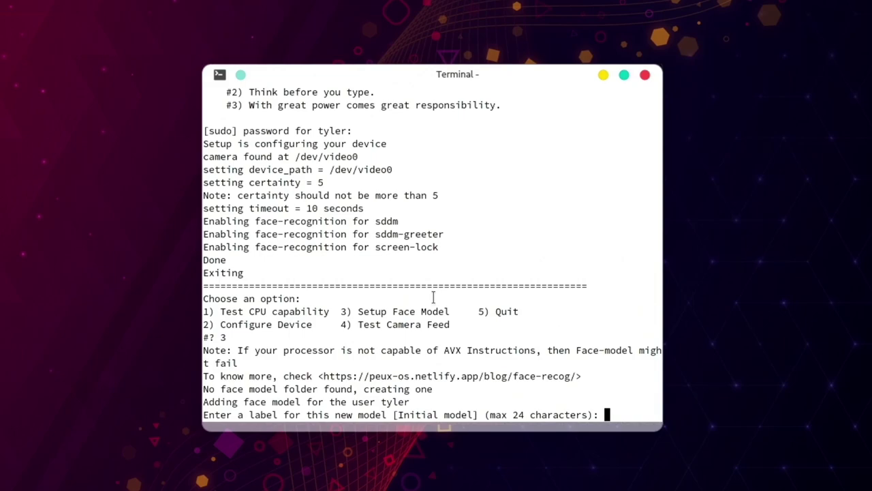
{"action": "type", "text": "tyler"}
{"action": "key", "text": "Return"}
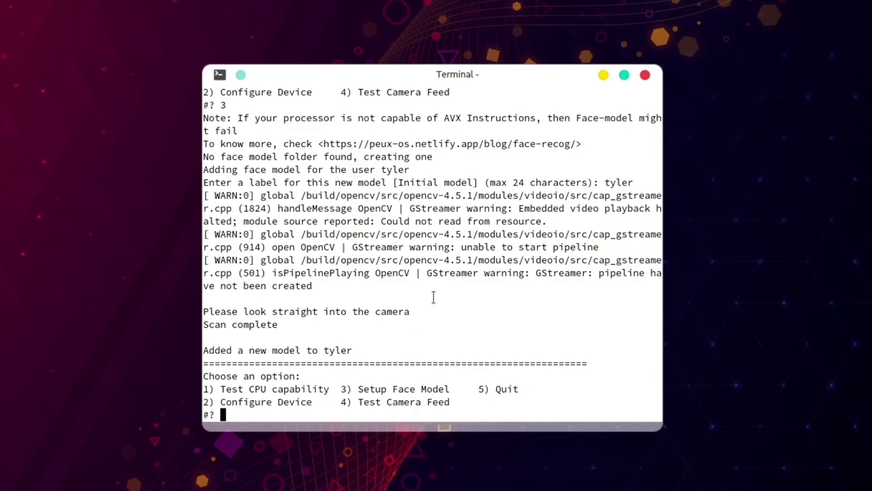
- Test the camera feed with option 4, close it, then quit the setup with option 5
{"action": "type", "text": "4"}
{"action": "key", "text": "Return"}
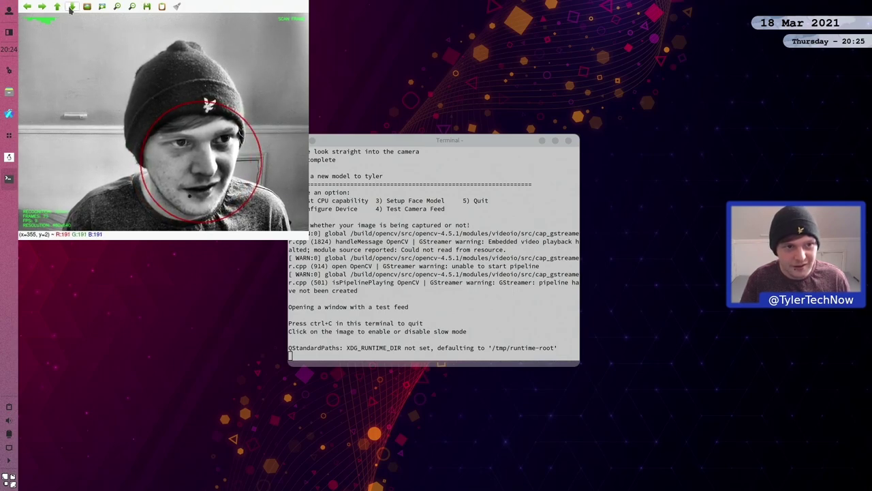
{"action": "key", "text": "Escape"}
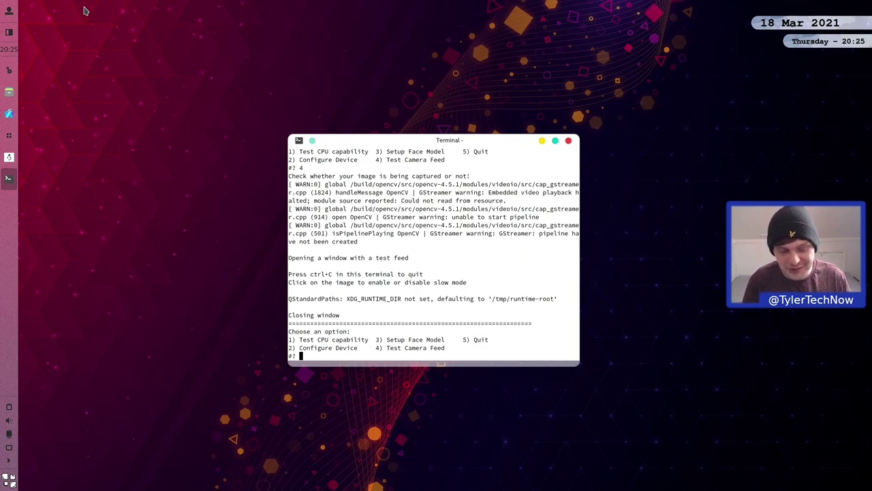
{"action": "type", "text": "5"}
{"action": "key", "text": "Return"}
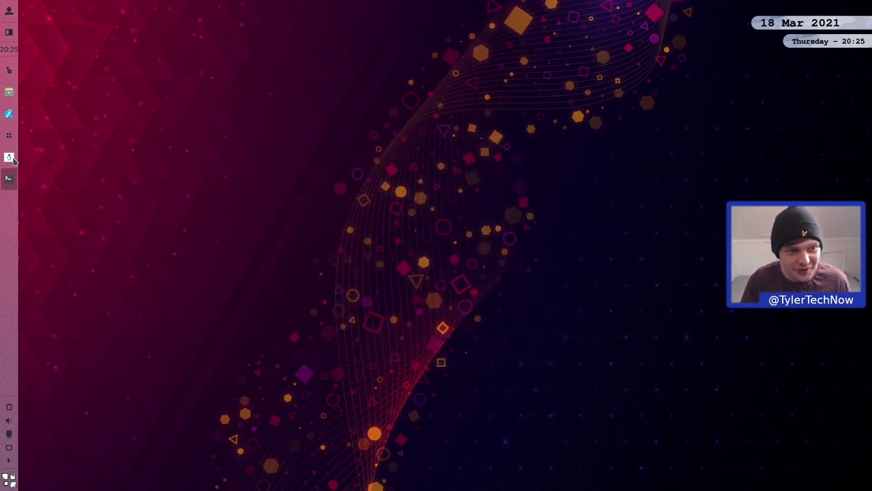
- Move the Welcome icon down the dock, launch Welcome Center, and close the software center
{"action": "left_click_drag", "start_coordinate": [12, 160], "coordinate": [11, 183]}
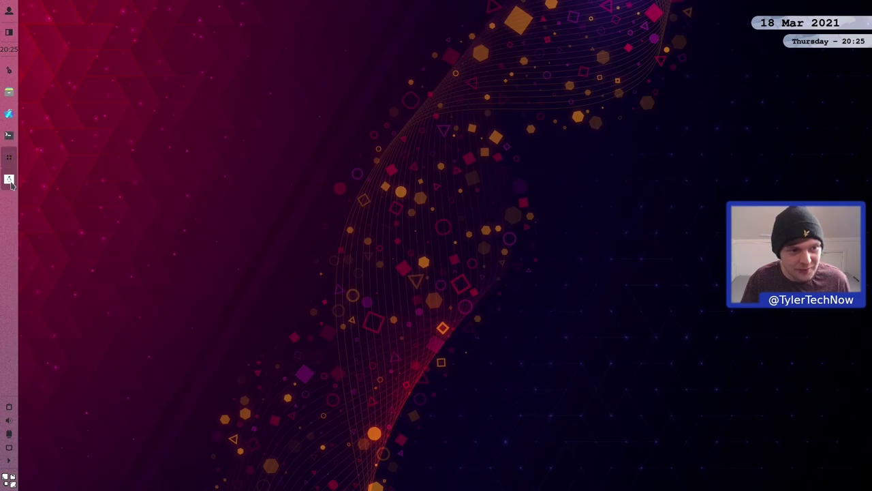
{"action": "left_click", "coordinate": [11, 184]}
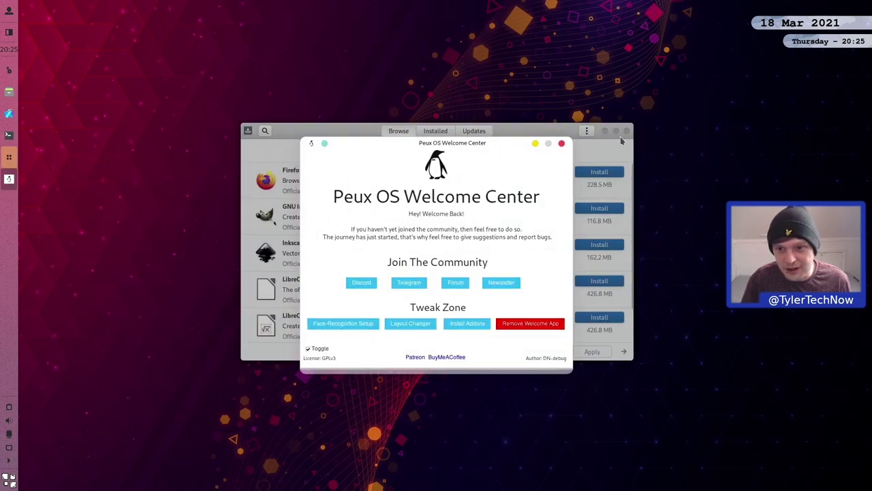
{"action": "left_click", "coordinate": [625, 131]}
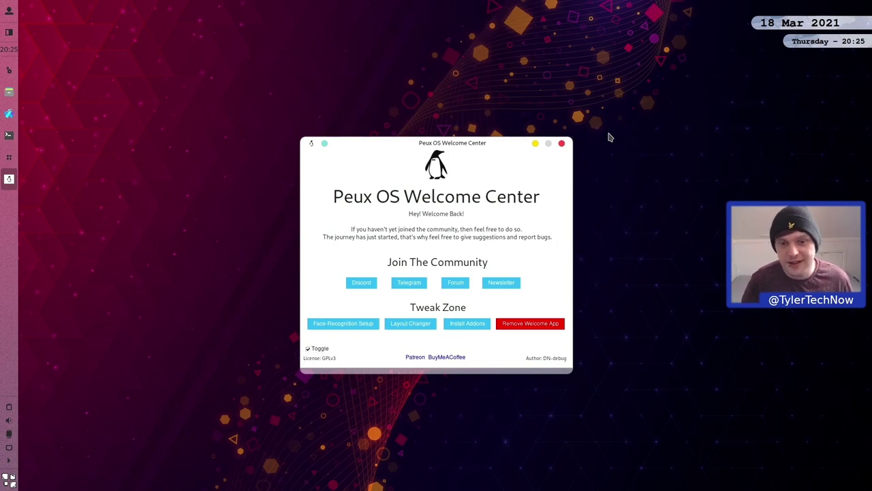
- Preview the Layout Changer, then minimise it and the Welcome Center
{"action": "left_click", "coordinate": [423, 325]}
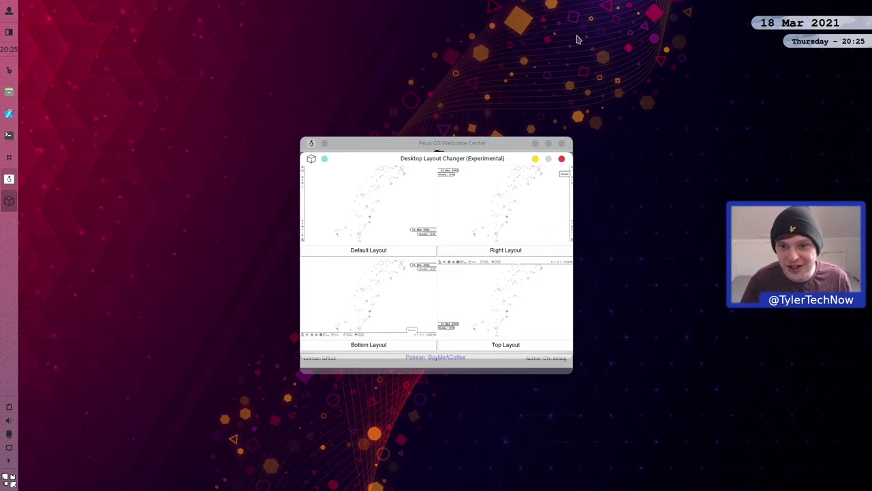
{"action": "left_click", "coordinate": [535, 159]}
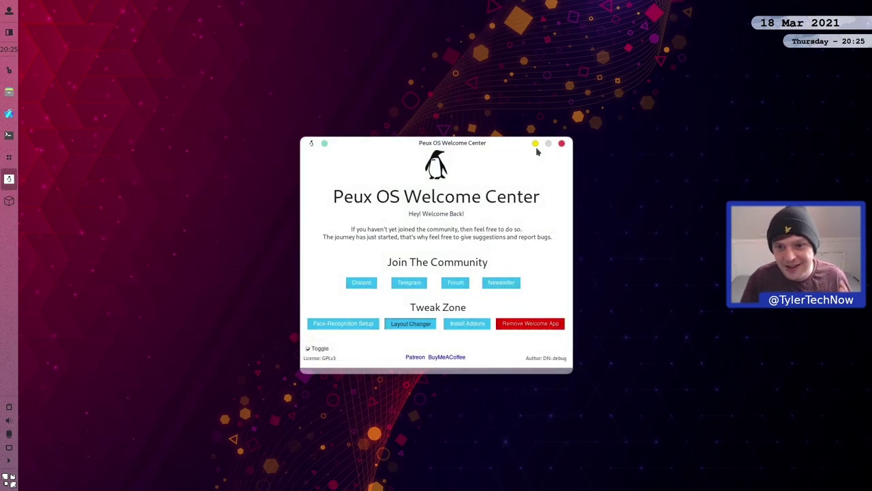
{"action": "left_click", "coordinate": [535, 143]}
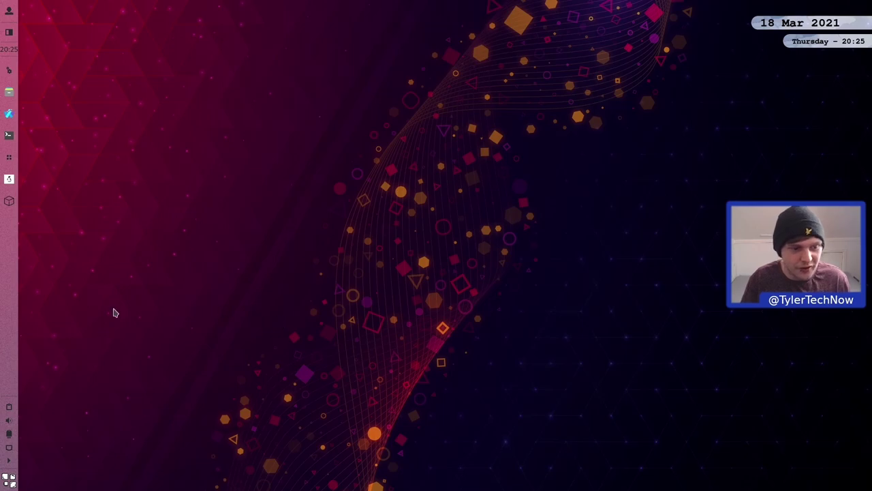
- Open and close the application launcher, then the status and notifications tray
{"action": "left_click", "coordinate": [10, 481]}
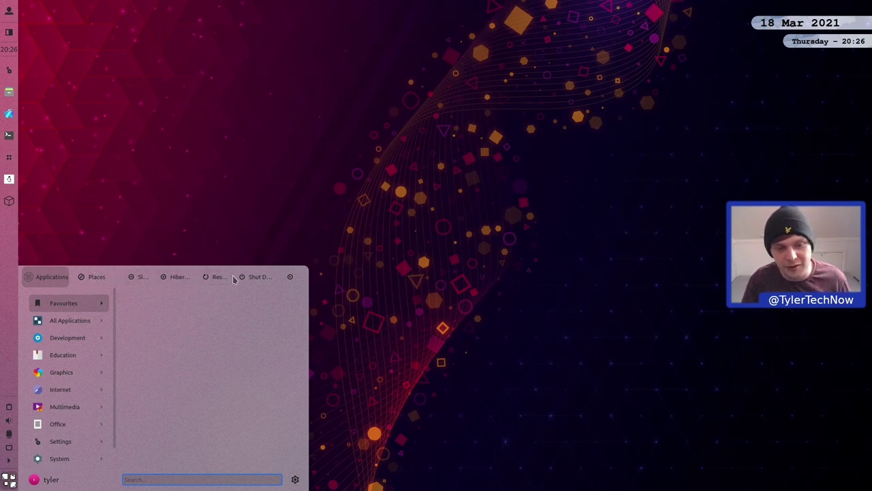
{"action": "left_click", "coordinate": [352, 275]}
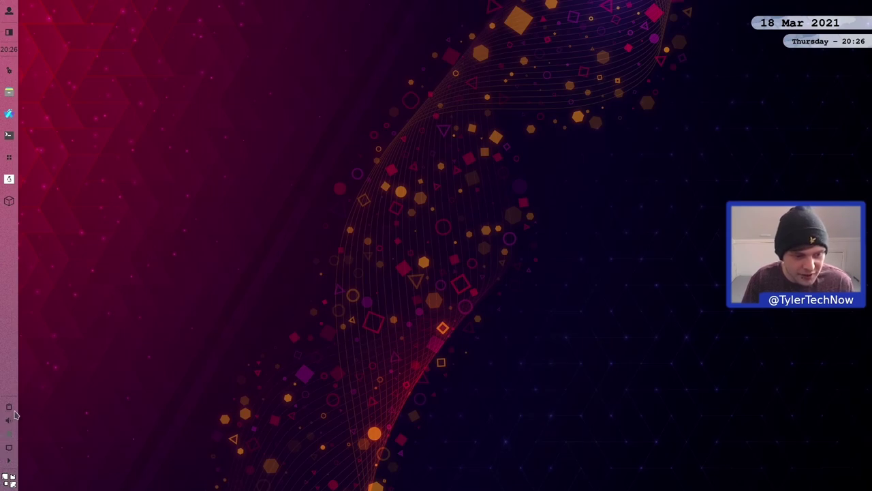
{"action": "left_click", "coordinate": [10, 462]}
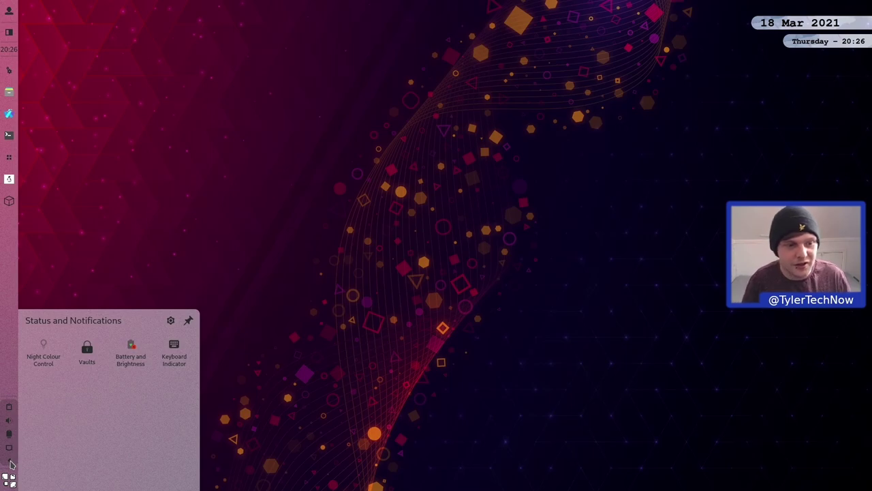
{"action": "left_click", "coordinate": [159, 141]}
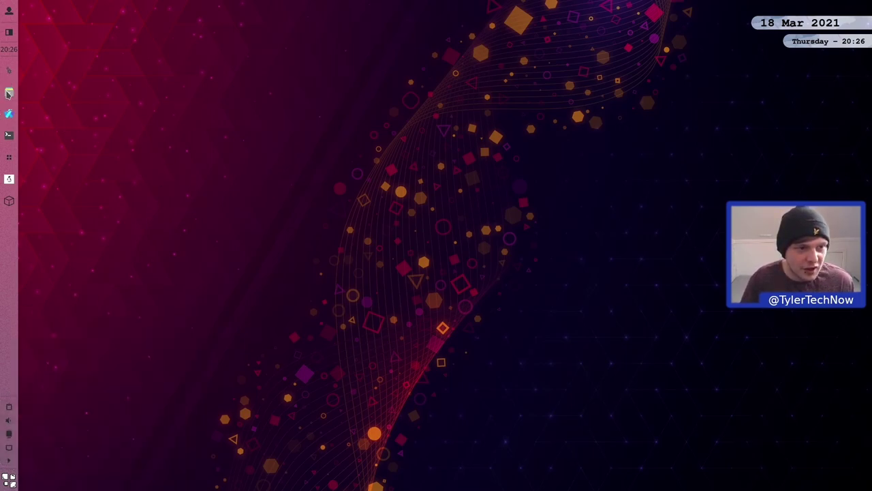
- View the panel's alternative task manager widgets without switching, then reveal the sidebar
{"action": "right_click", "coordinate": [7, 220]}
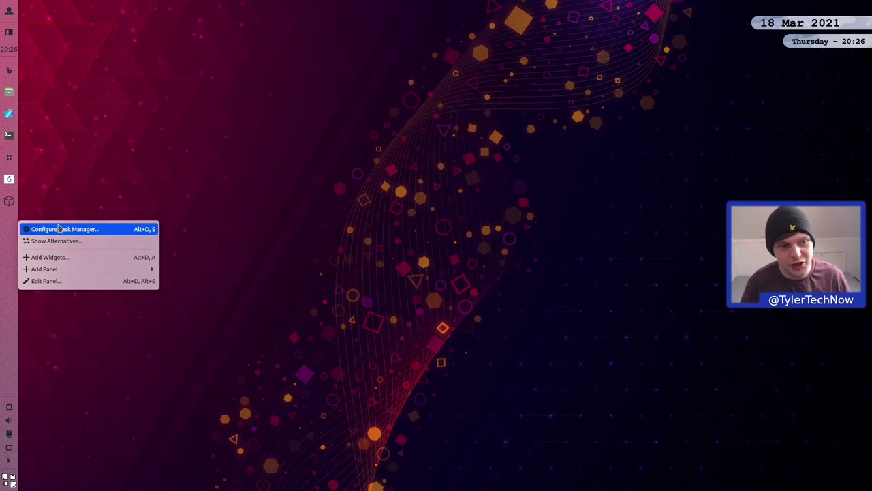
{"action": "left_click", "coordinate": [77, 241]}
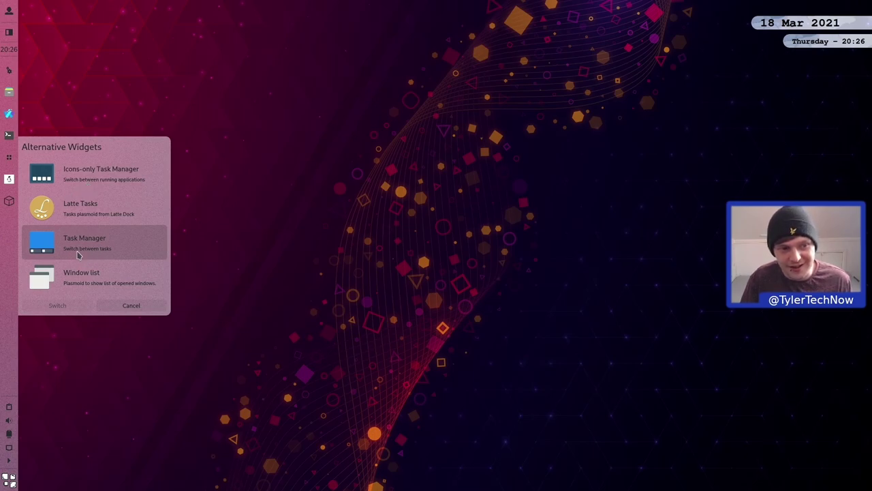
{"action": "left_click", "coordinate": [127, 306]}
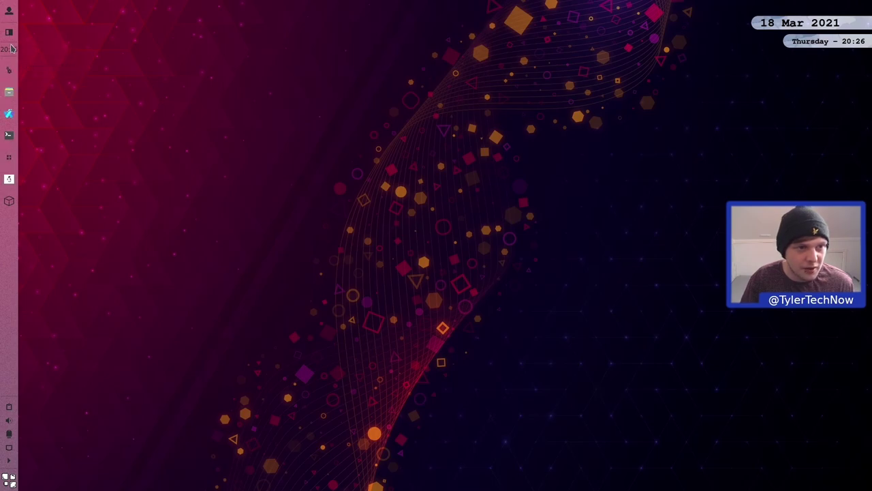
{"action": "mouse_move", "coordinate": [10, 52]}
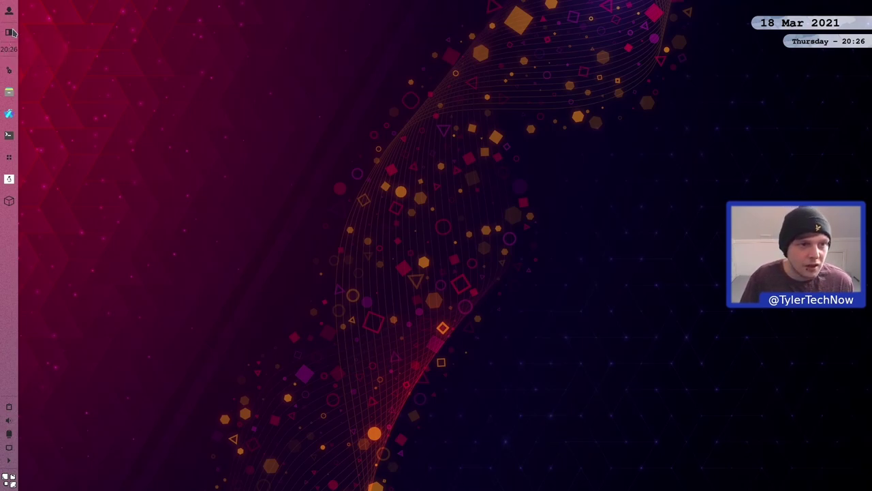
{"action": "left_click", "coordinate": [11, 32]}
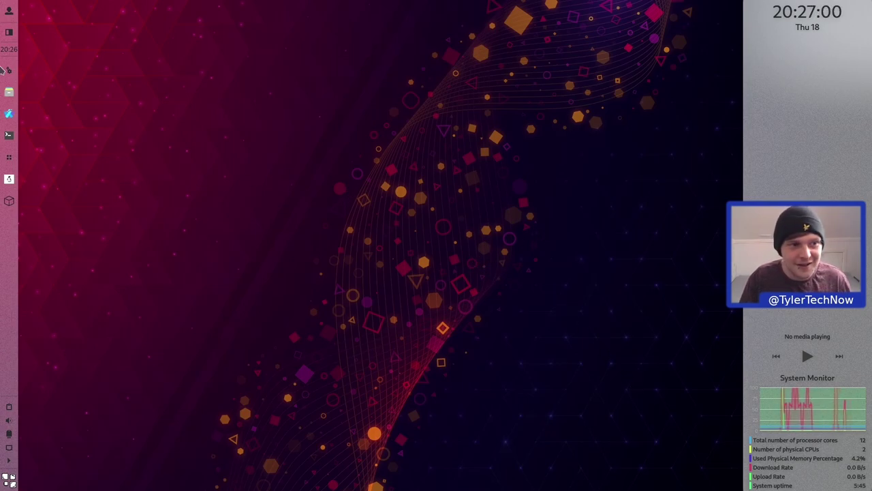
- Hide the sidebar, lock the screen from the user menu, and unlock with the password
{"action": "left_click", "coordinate": [9, 33]}
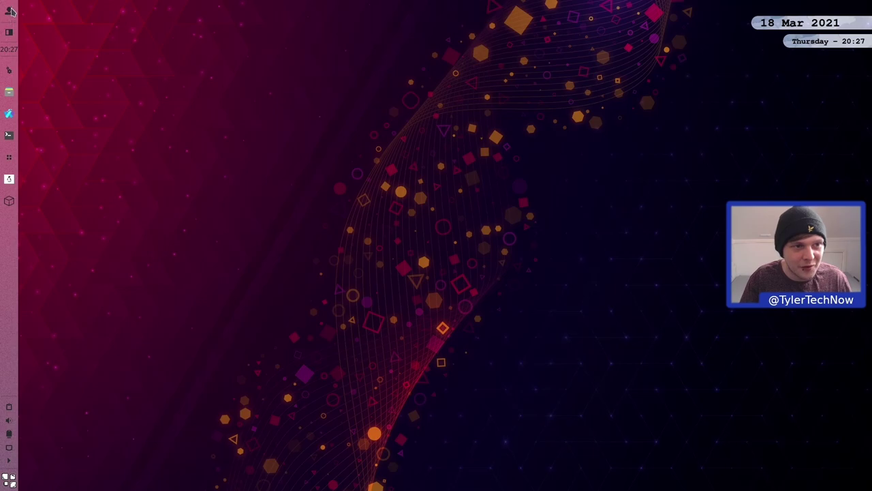
{"action": "left_click", "coordinate": [11, 11]}
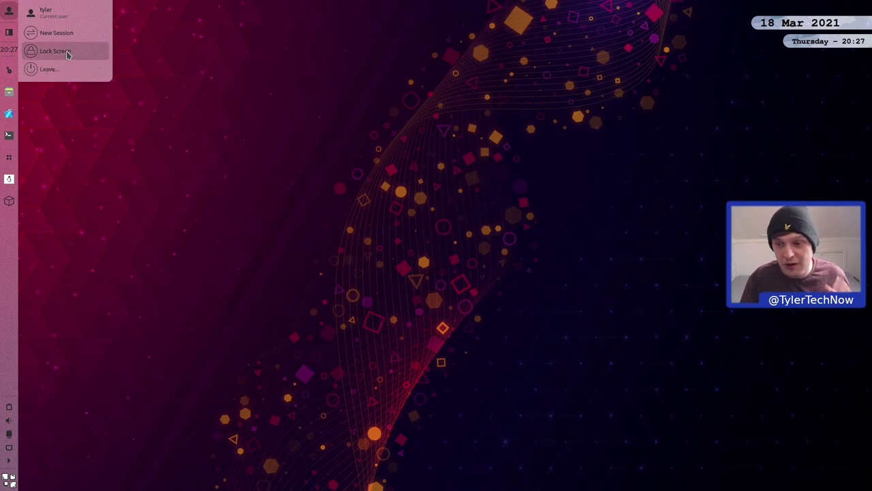
{"action": "left_click", "coordinate": [68, 52]}
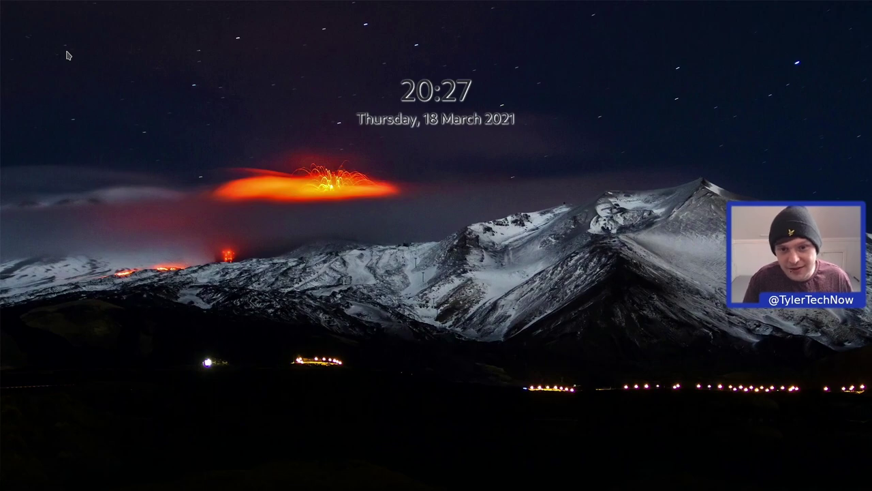
{"action": "mouse_move", "coordinate": [111, 185]}
{"action": "type", "text": "********"}
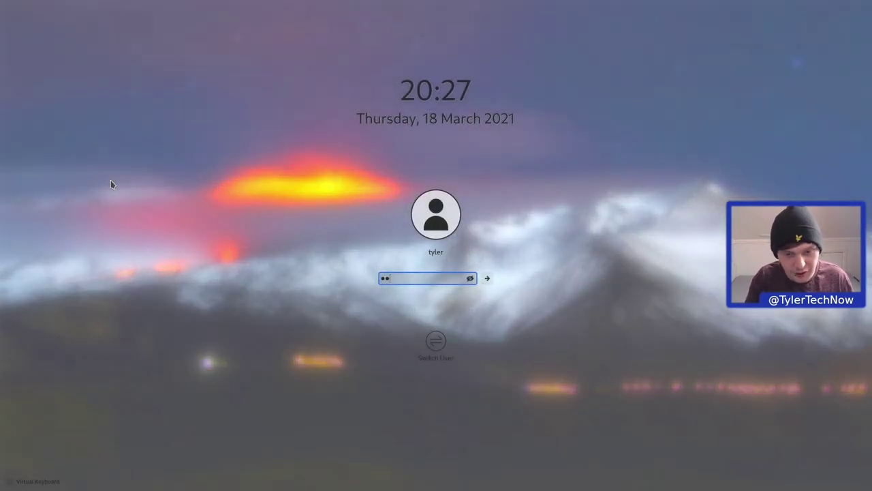
{"action": "key", "text": "Return"}
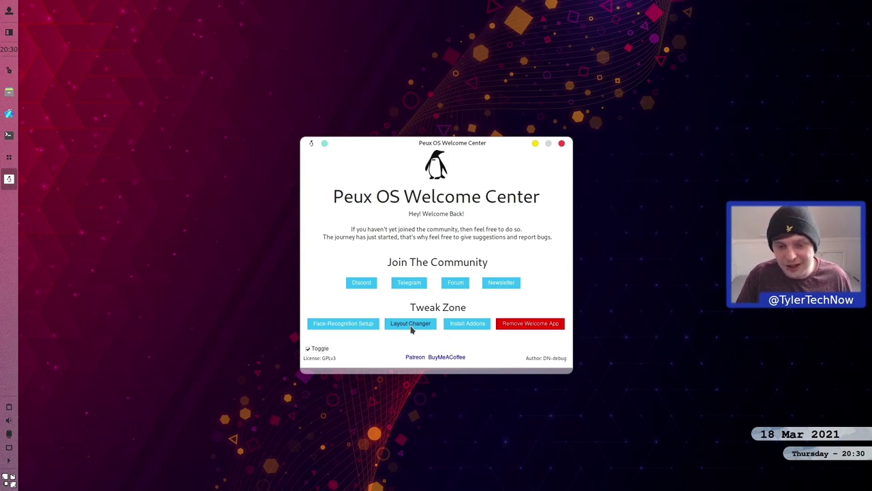
- In Layout Changer, apply the Right Layout, then the Bottom Layout
{"action": "left_click", "coordinate": [411, 327]}
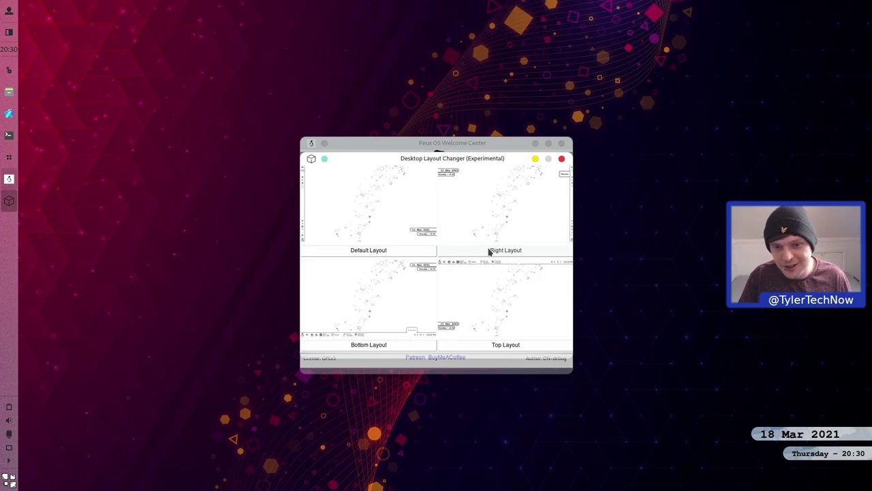
{"action": "left_click", "coordinate": [489, 252]}
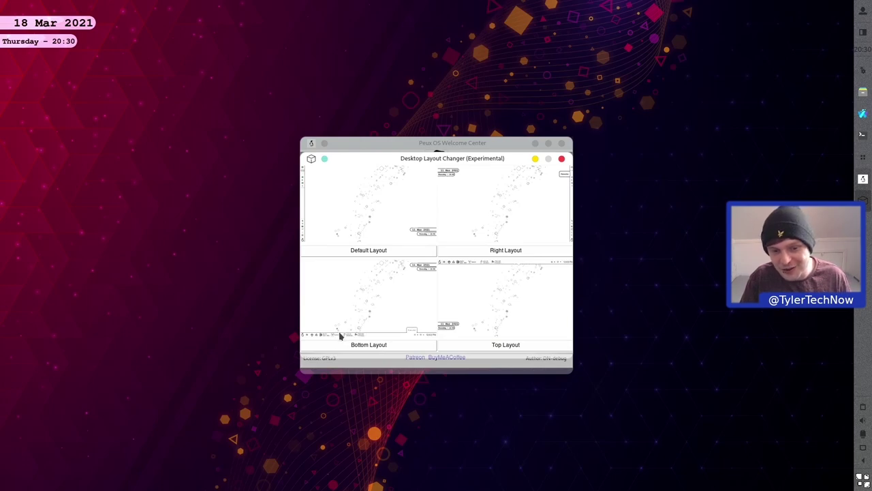
{"action": "left_click", "coordinate": [361, 345]}
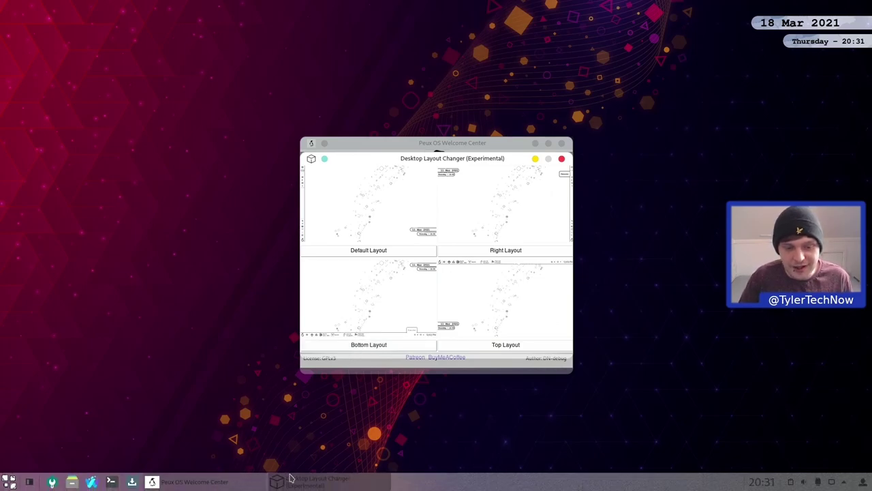
- Enter and then leave the taskbar's panel editing mode
{"action": "right_click", "coordinate": [425, 481]}
{"action": "left_click", "coordinate": [451, 464]}
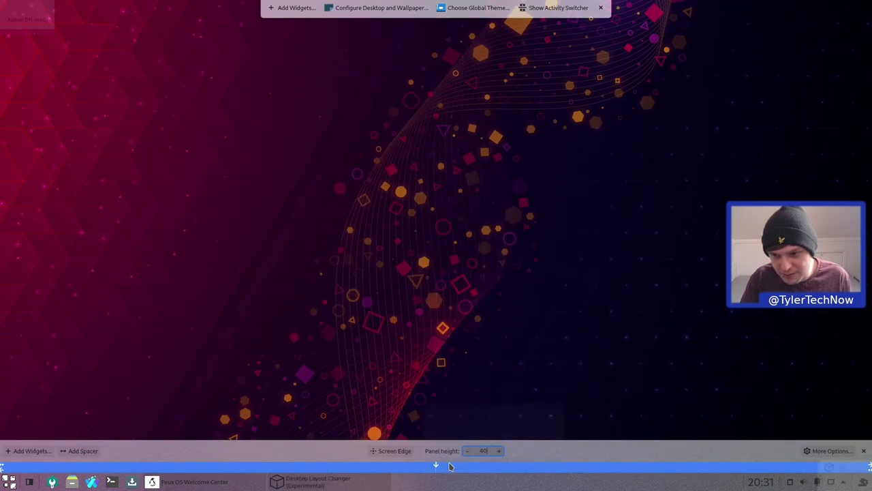
{"action": "left_click", "coordinate": [486, 436]}
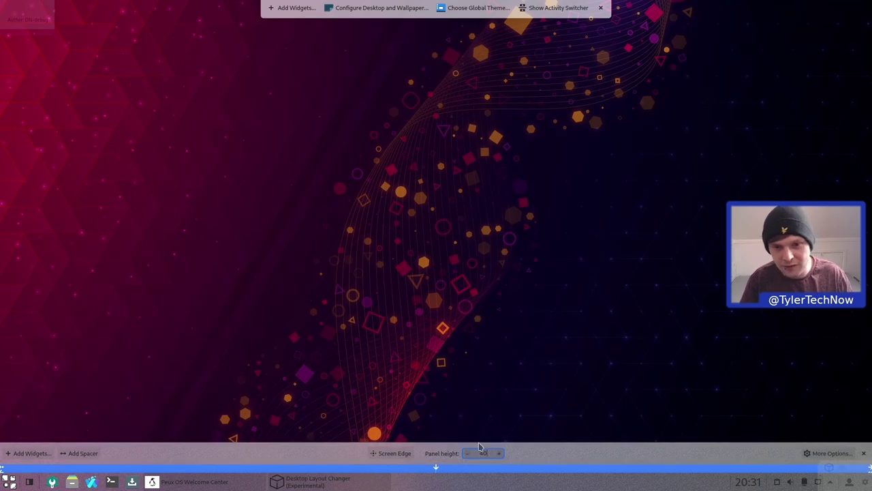
{"action": "left_click", "coordinate": [600, 7]}
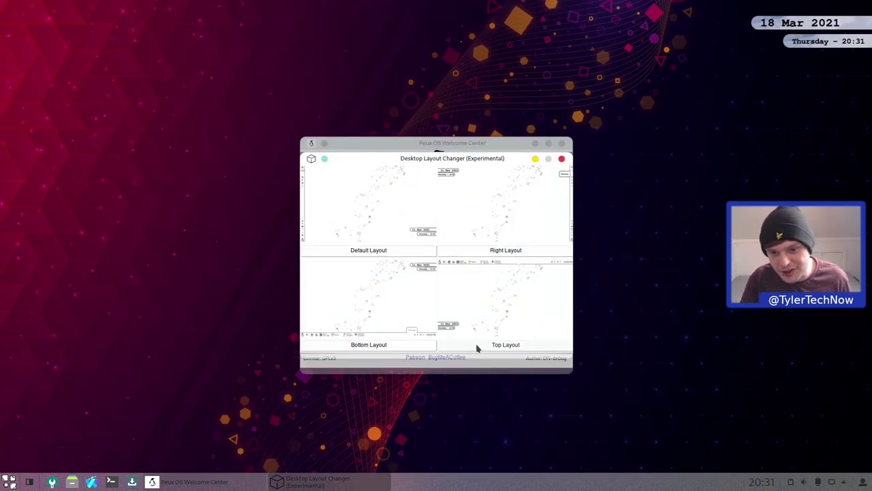
- Apply the Top Layout, revert to Default Layout, and close the layout changer
{"action": "left_click", "coordinate": [477, 347]}
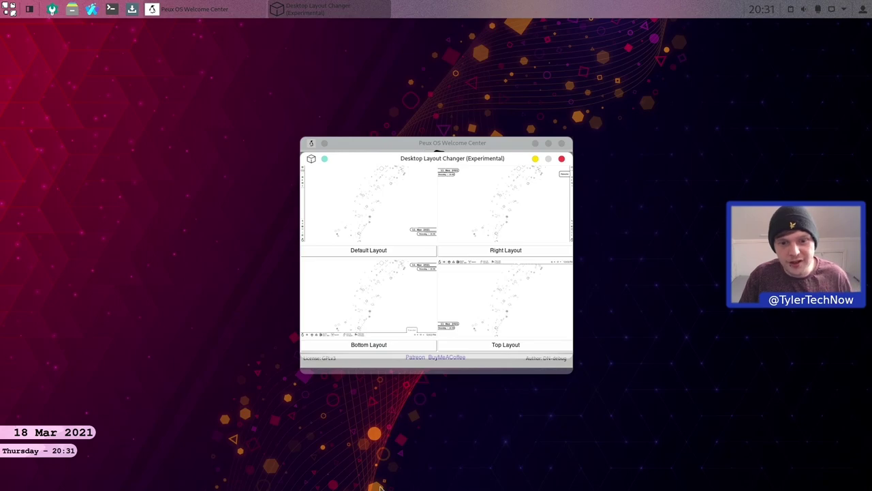
{"action": "left_click", "coordinate": [370, 252]}
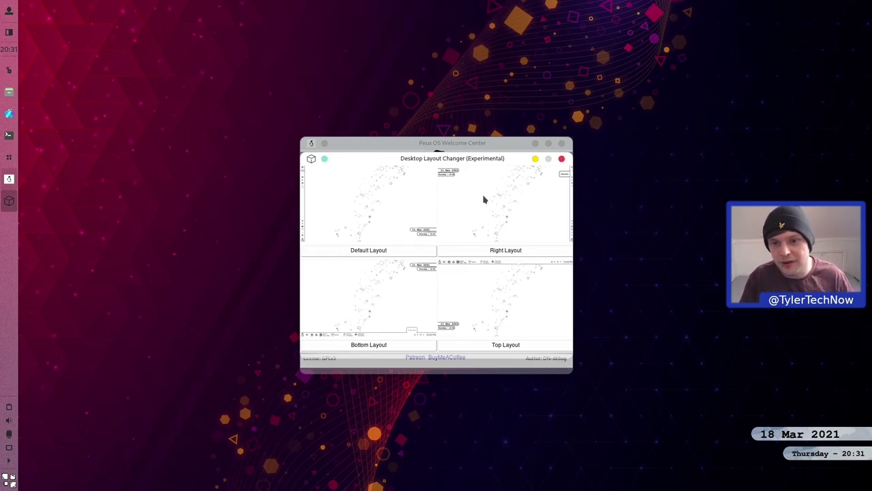
{"action": "left_click", "coordinate": [561, 159]}
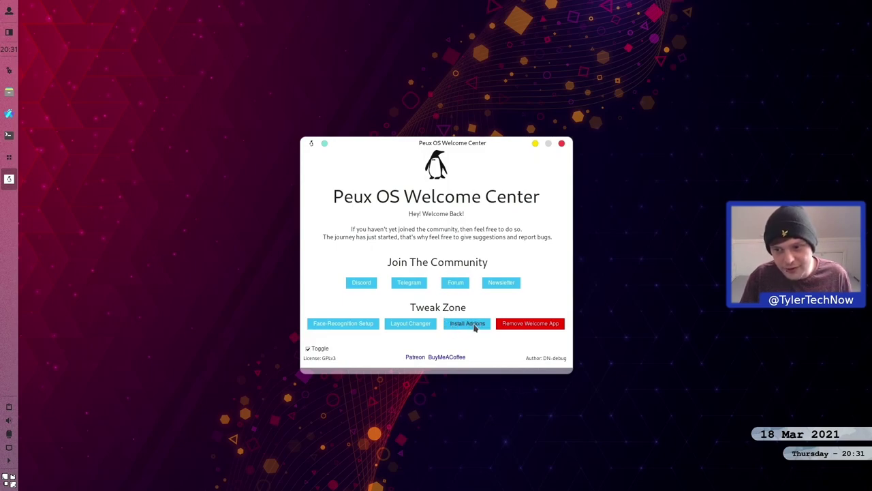
- Launch Install Addons, minimise the Welcome Center, and centre the installer terminal
{"action": "left_click", "coordinate": [475, 325]}
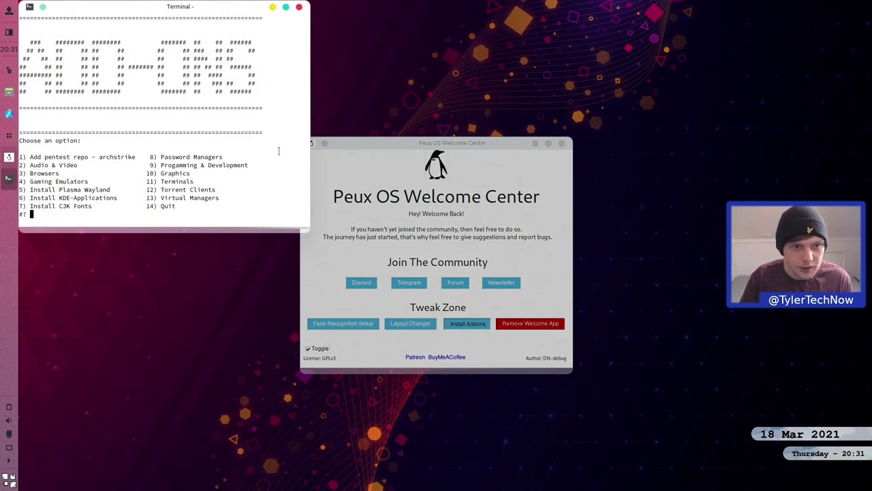
{"action": "left_click", "coordinate": [536, 143]}
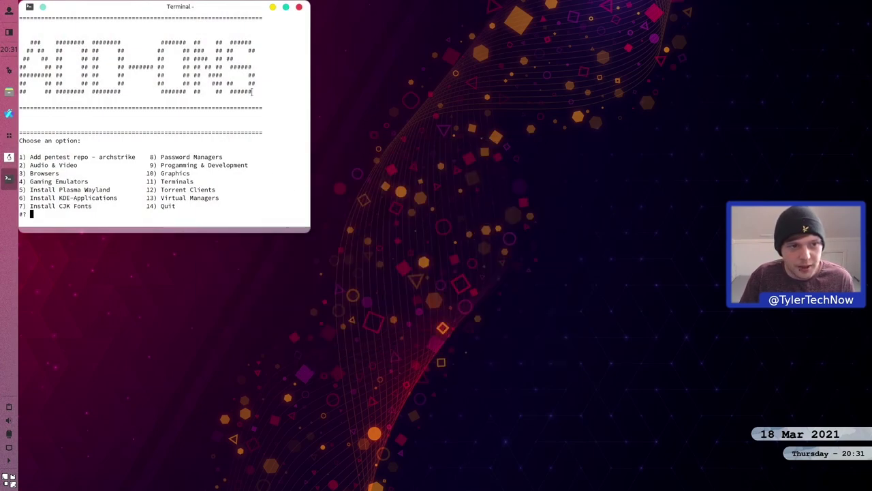
{"action": "left_click_drag", "start_coordinate": [183, 8], "coordinate": [450, 145]}
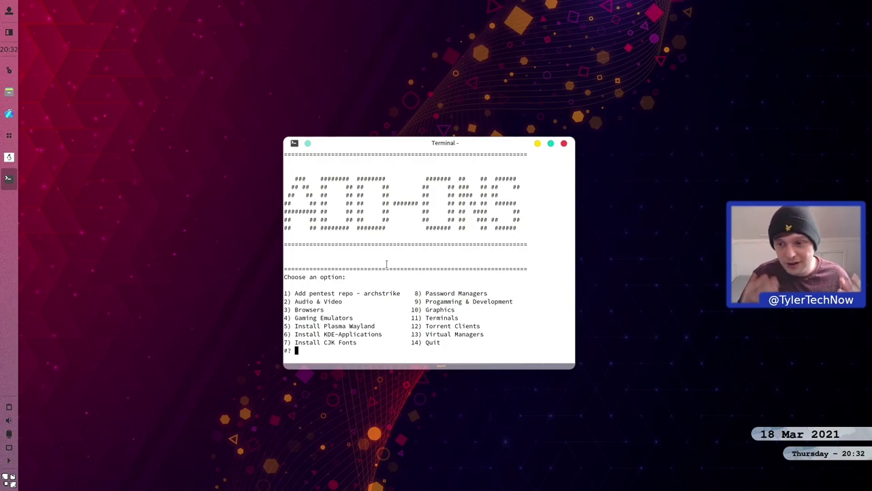
{"action": "key", "text": "super"}
{"action": "type", "text": "about"}
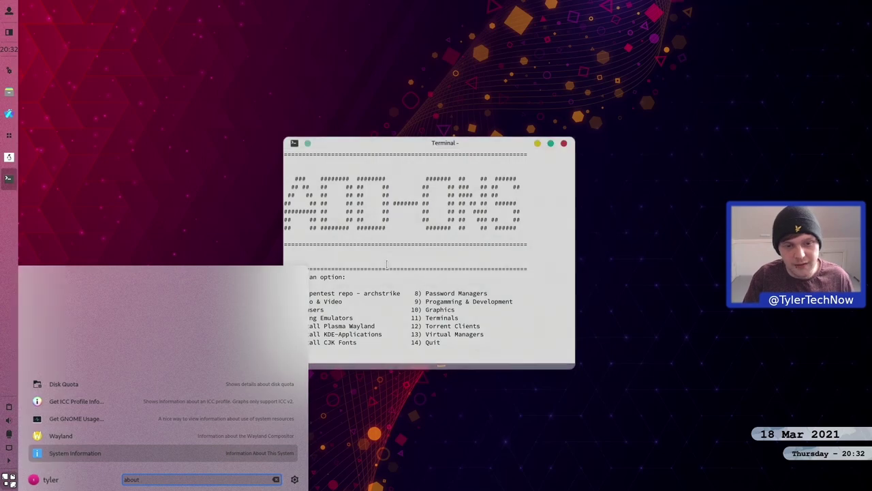
{"action": "key", "text": "Return"}
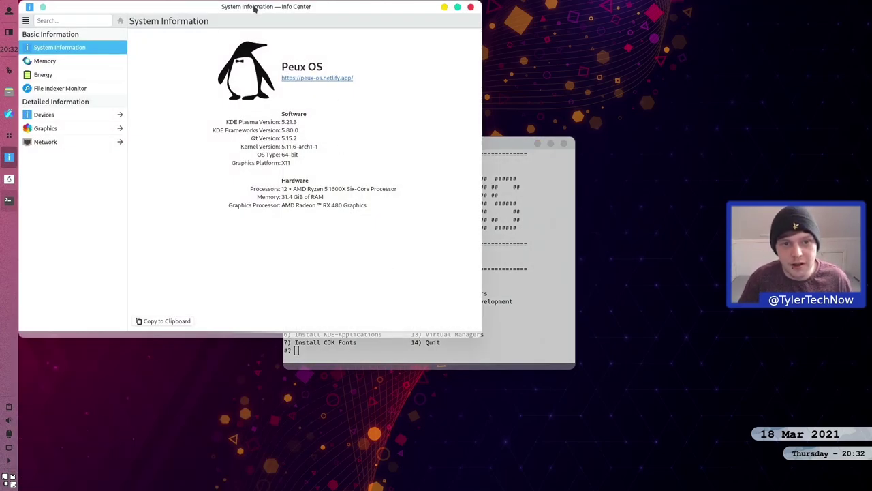
{"action": "left_click_drag", "start_coordinate": [254, 6], "coordinate": [412, 80]}
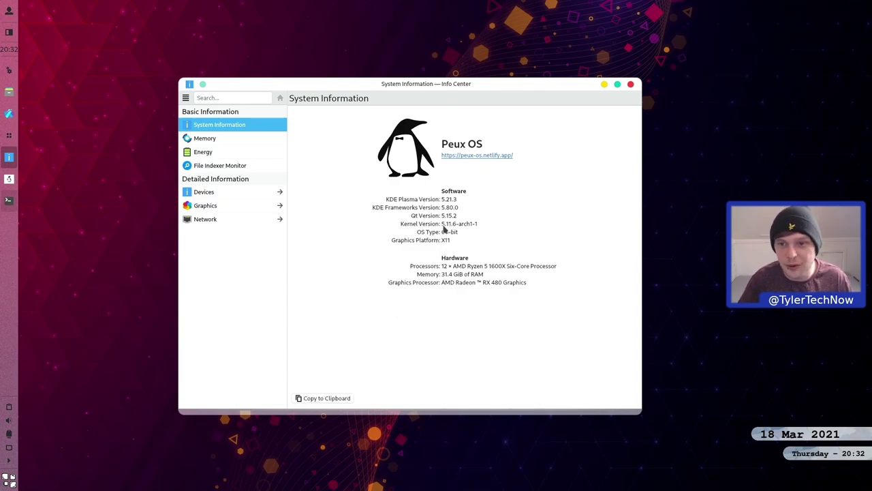
{"action": "left_click", "coordinate": [630, 84]}
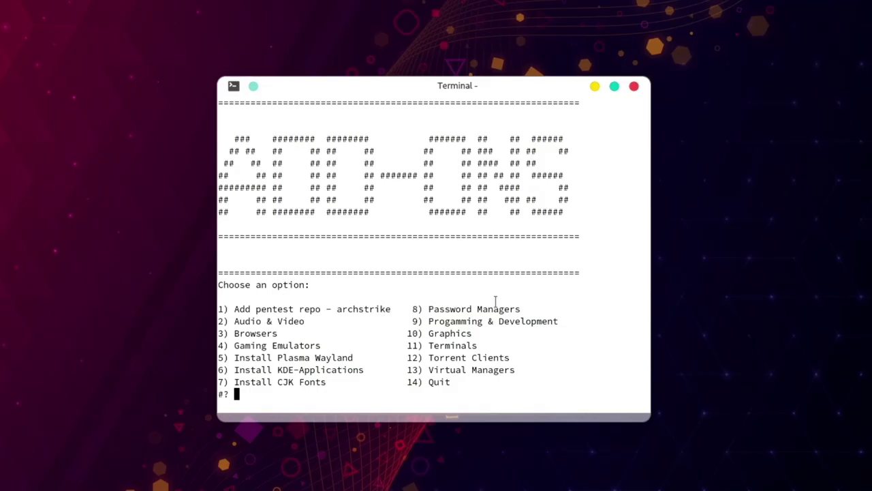
- Install transmission-qt via menu options 12 then 3, confirming with the sudo password and y
{"action": "type", "text": "12"}
{"action": "key", "text": "Return"}
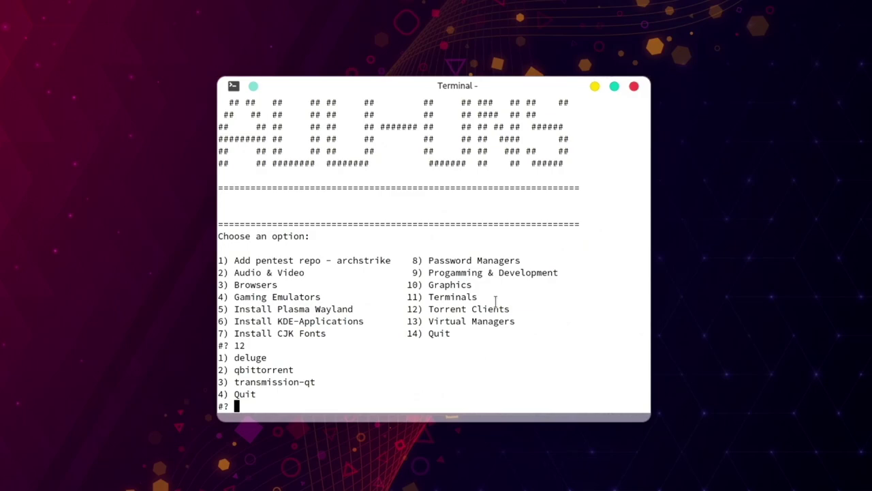
{"action": "type", "text": "3"}
{"action": "key", "text": "Return"}
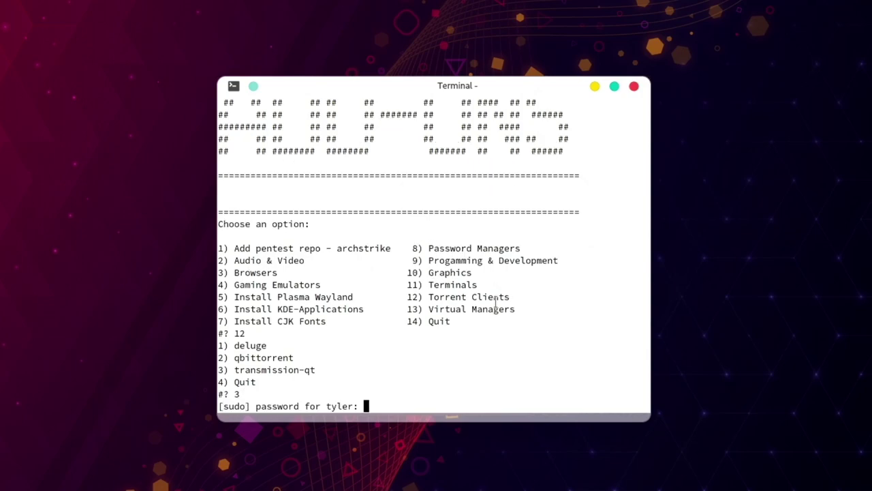
{"action": "key", "text": "Return"}
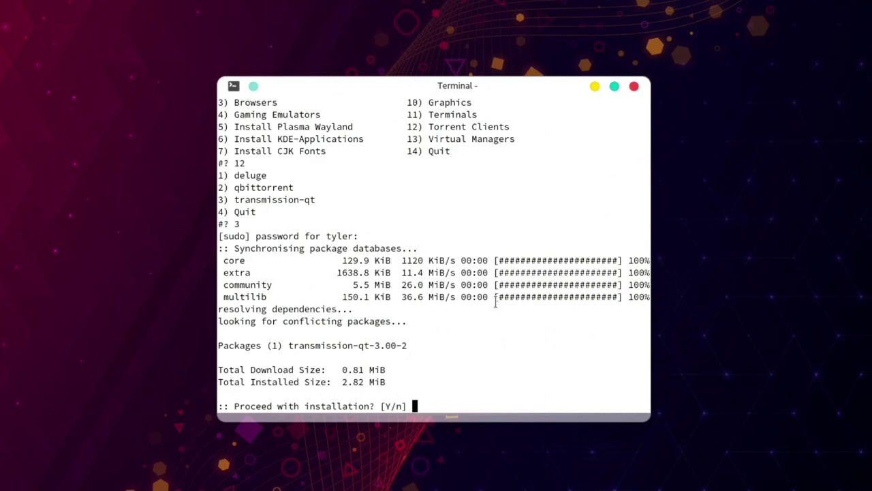
{"action": "type", "text": "y"}
{"action": "key", "text": "Return"}
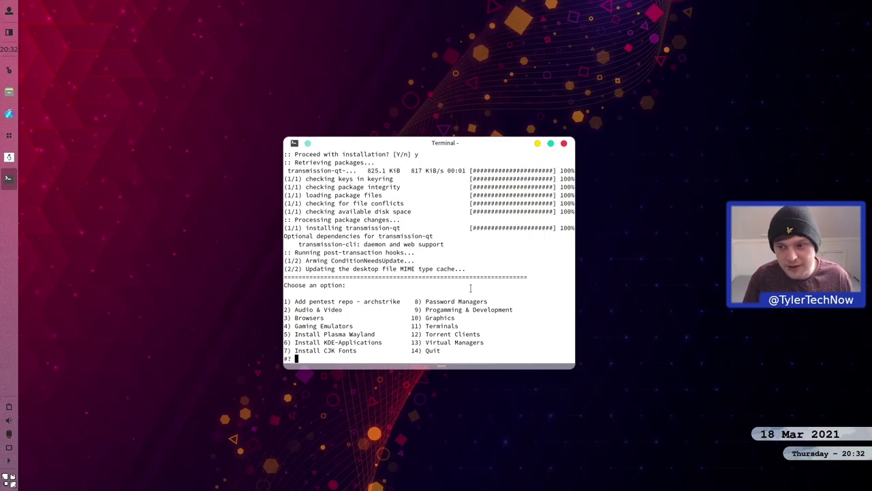
- Search the desktop for 'trans', then dismiss the search without launching anything
{"action": "key", "text": "alt+space"}
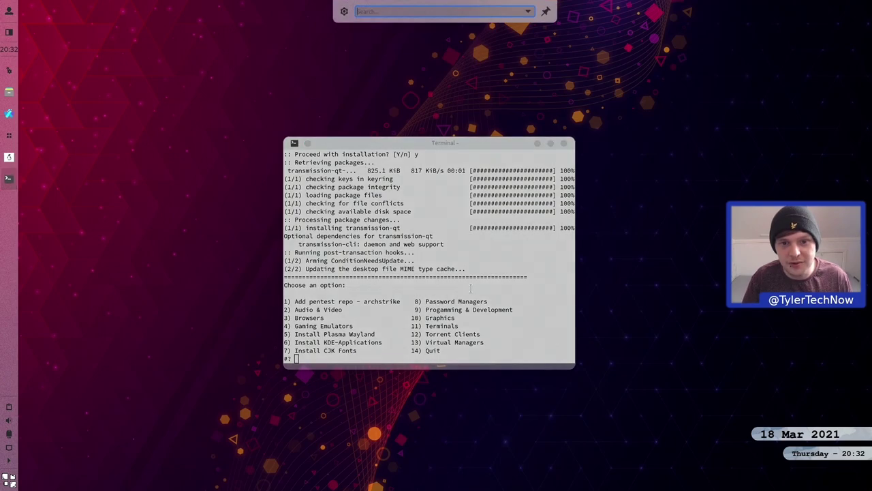
{"action": "type", "text": "trans"}
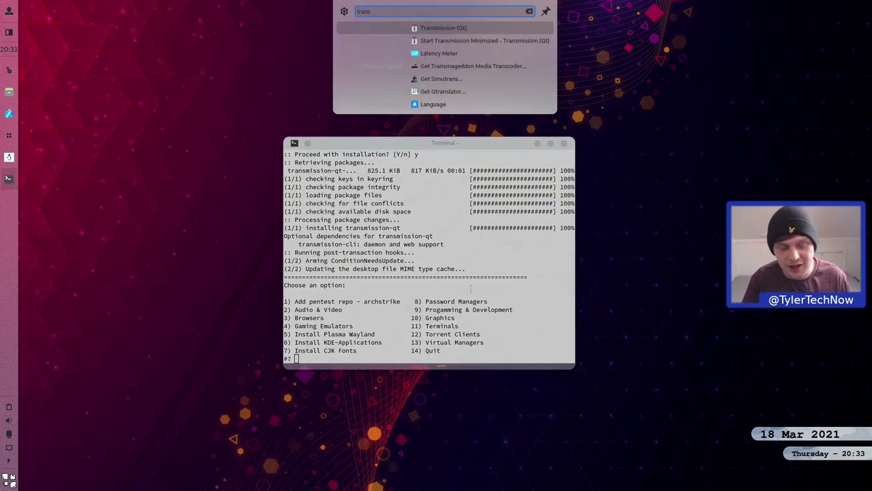
{"action": "key", "text": "Return"}
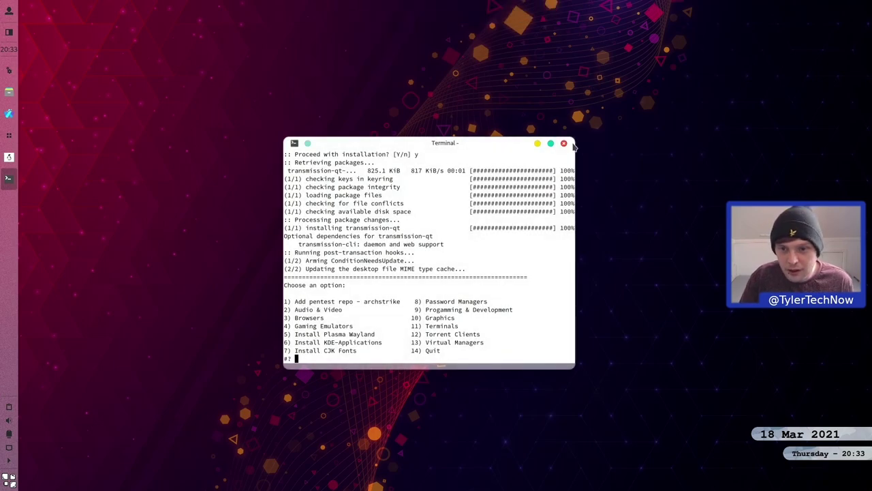
- Close the addon installer and the Welcome Center, then open a new fish terminal
{"action": "left_click", "coordinate": [564, 144]}
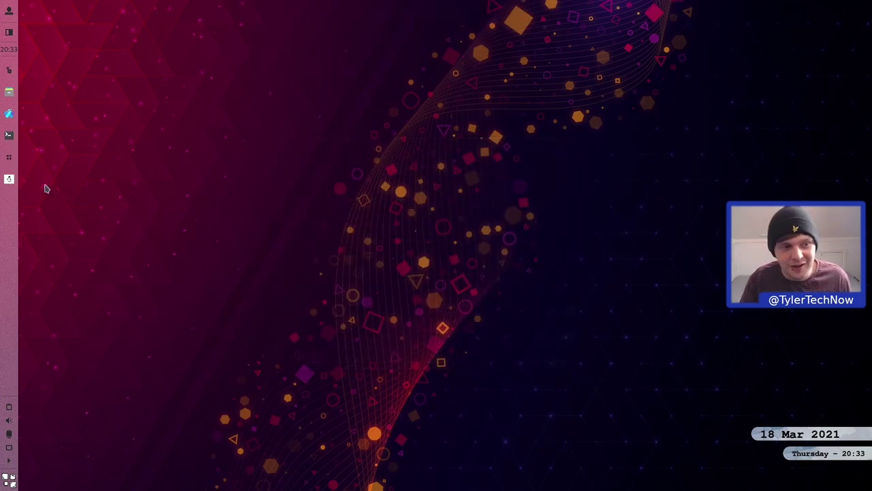
{"action": "left_click", "coordinate": [11, 182]}
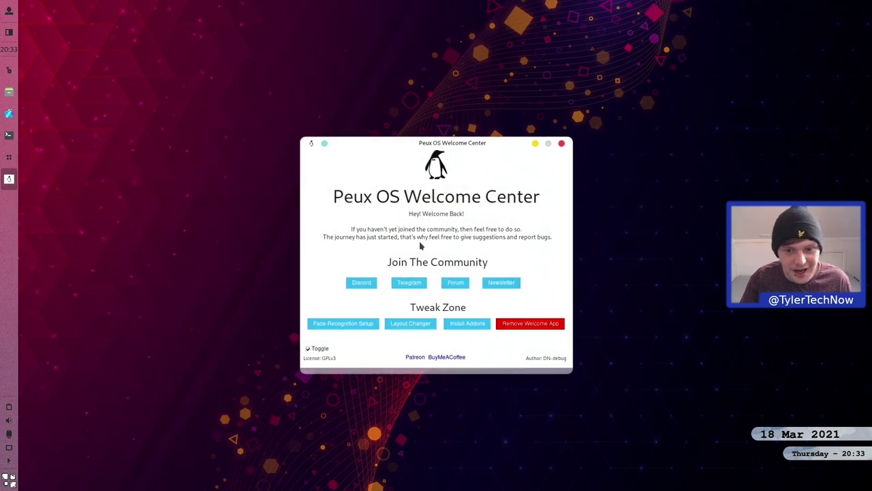
{"action": "left_click", "coordinate": [561, 144]}
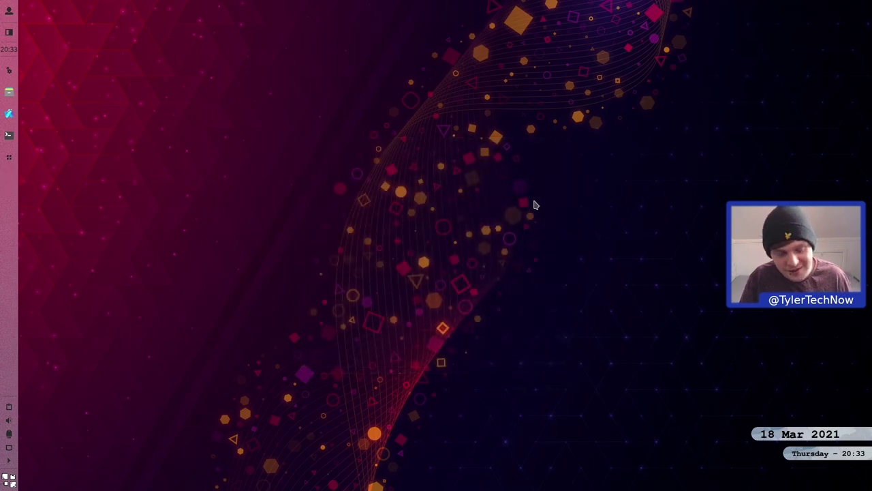
{"action": "key", "text": "ctrl+alt+t"}
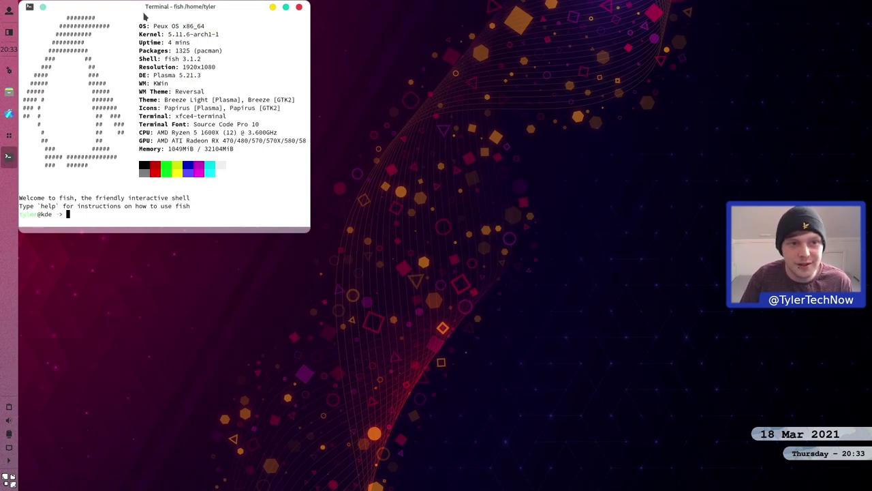
- Centre the terminal, highlight 'xfce4-terminal' in the system summary, and cancel a 'konso' search
{"action": "left_click_drag", "start_coordinate": [150, 11], "coordinate": [417, 156]}
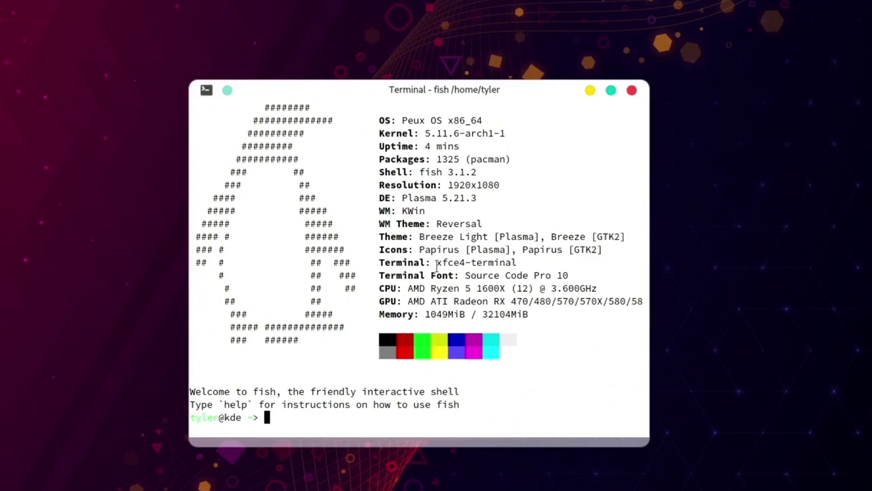
{"action": "left_click_drag", "start_coordinate": [438, 262], "coordinate": [521, 263]}
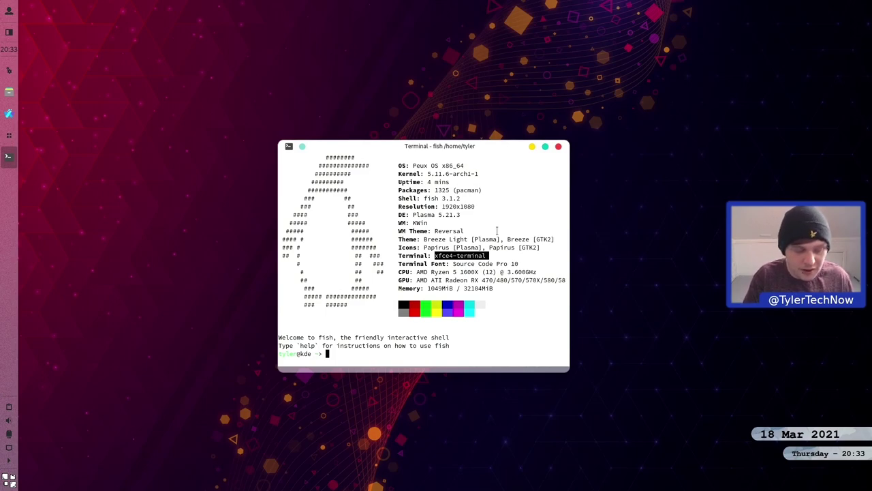
{"action": "key", "text": "alt+space"}
{"action": "type", "text": "konsol"}
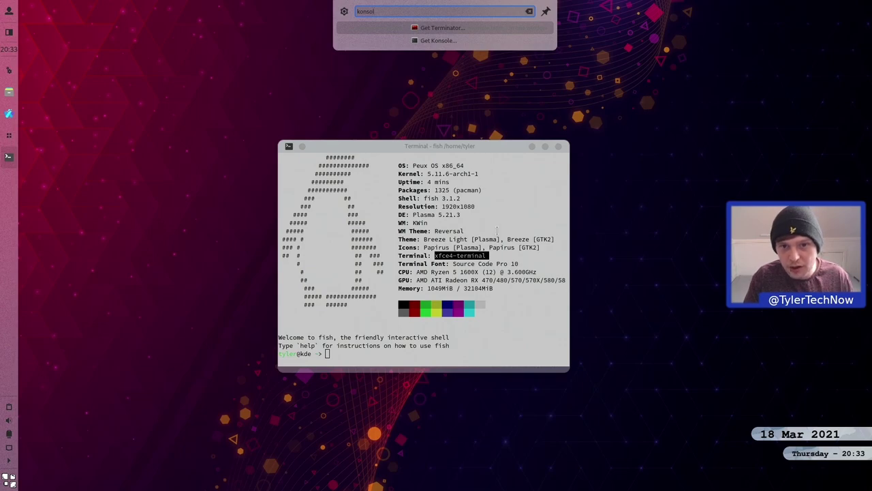
{"action": "key", "text": "Escape"}
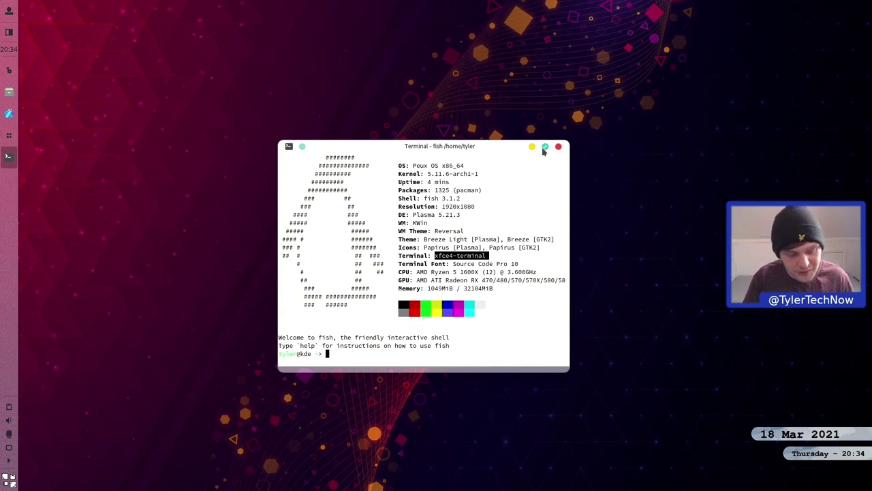
- Search KRunner for 'glob' to open the Global Theme settings and centre the window
{"action": "key", "text": "alt+space"}
{"action": "type", "text": "glov"}
{"action": "key", "text": "BackSpace"}
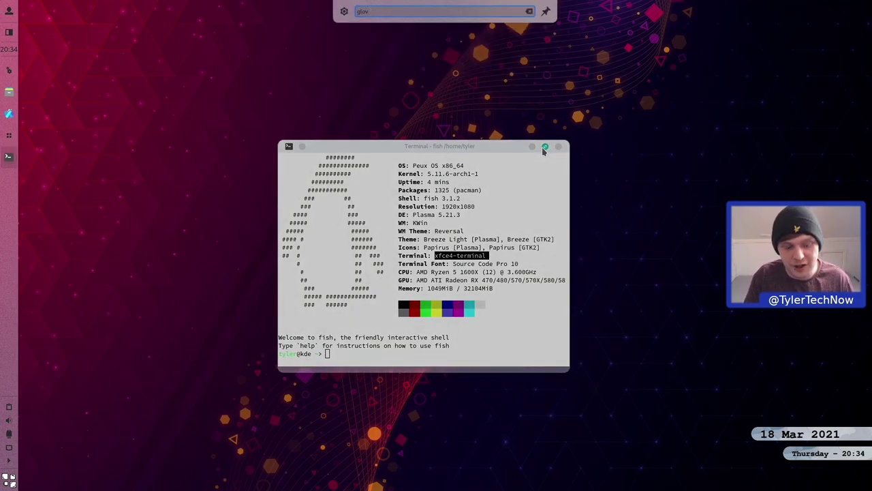
{"action": "type", "text": "b"}
{"action": "key", "text": "Return"}
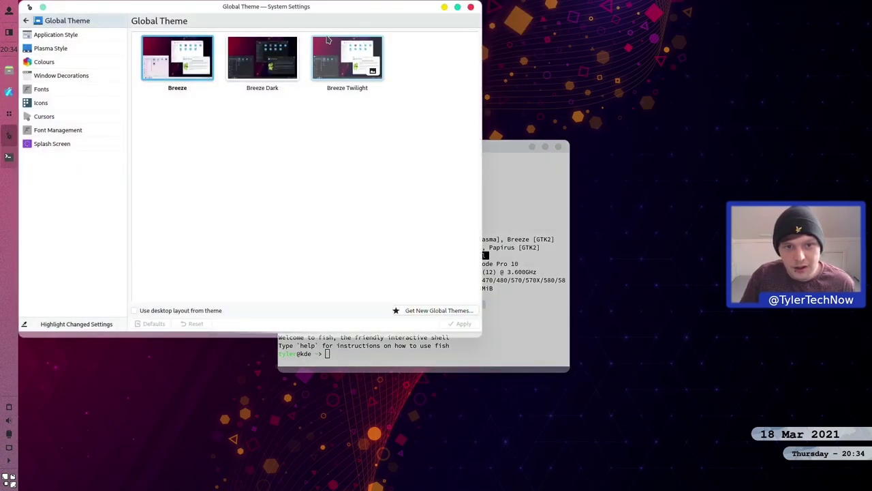
{"action": "left_click_drag", "start_coordinate": [323, 14], "coordinate": [496, 100]}
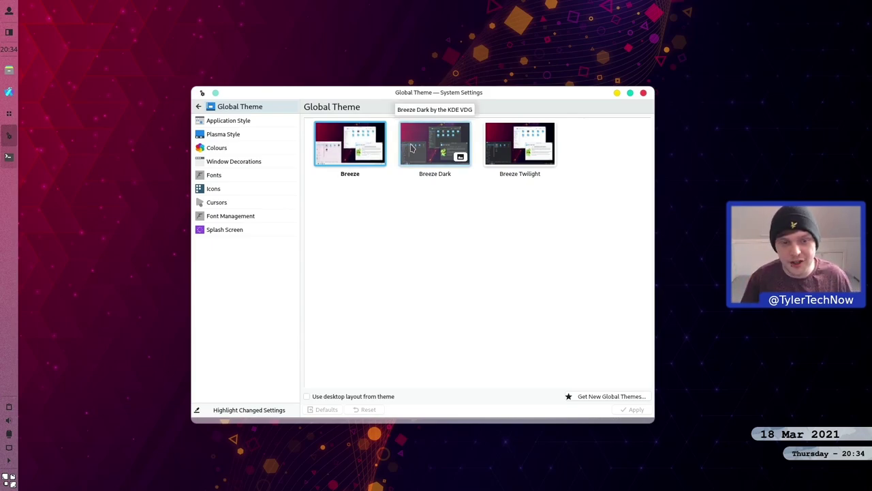
- Browse the Application Style, Plasma Style, Window Decorations and Fonts settings pages
{"action": "left_click", "coordinate": [250, 121]}
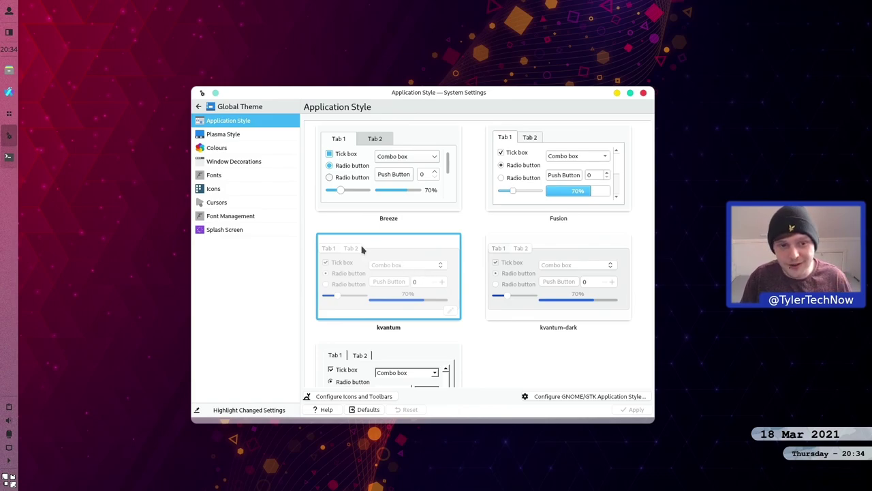
{"action": "left_click", "coordinate": [265, 138]}
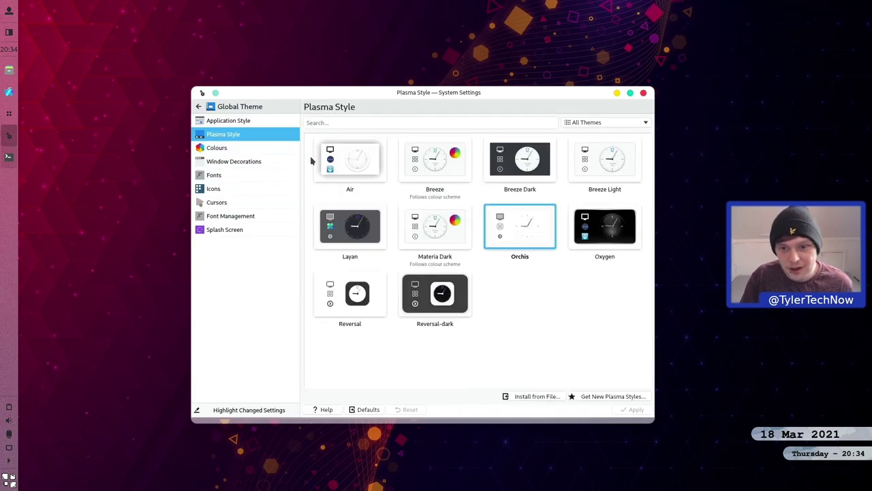
{"action": "left_click", "coordinate": [223, 159]}
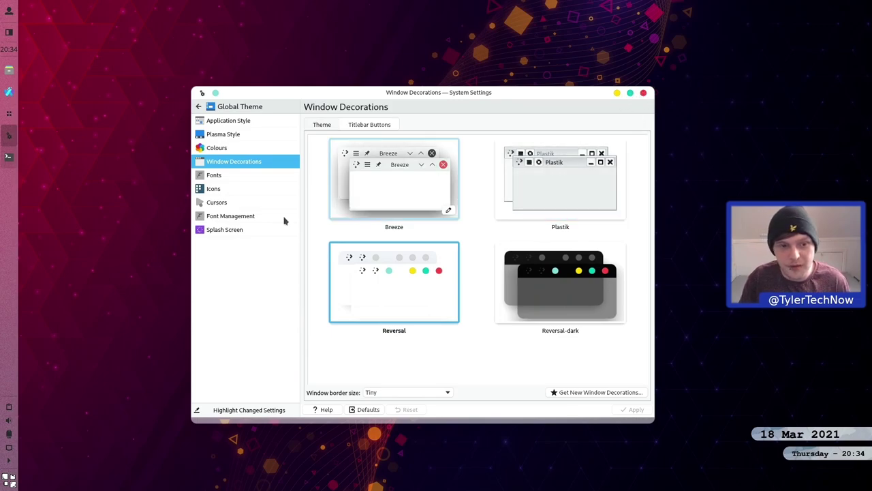
{"action": "left_click", "coordinate": [217, 176]}
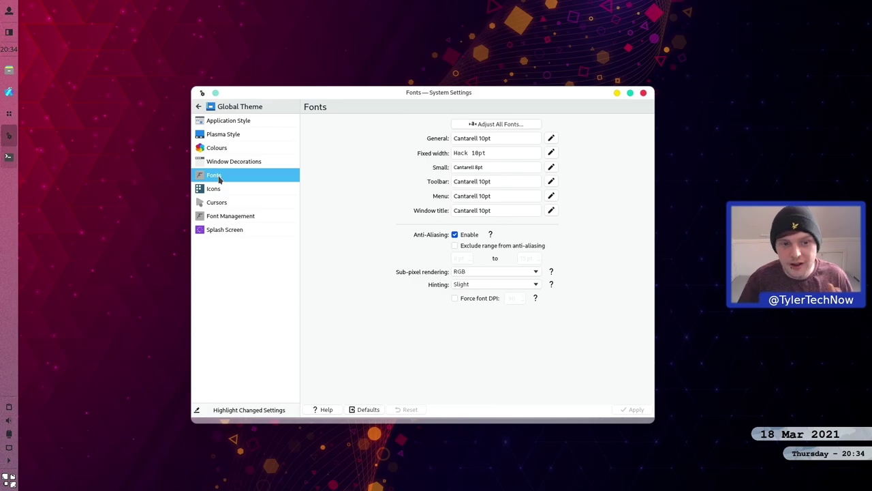
- Close System Settings, highlight the package count in the terminal, then close the terminal
{"action": "left_click", "coordinate": [644, 93]}
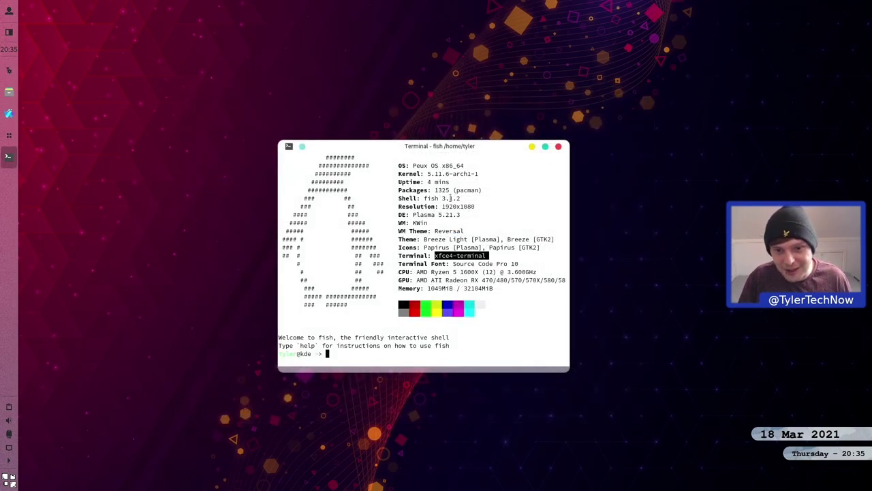
{"action": "left_click", "coordinate": [437, 190]}
{"action": "left_click_drag", "start_coordinate": [438, 190], "coordinate": [472, 190]}
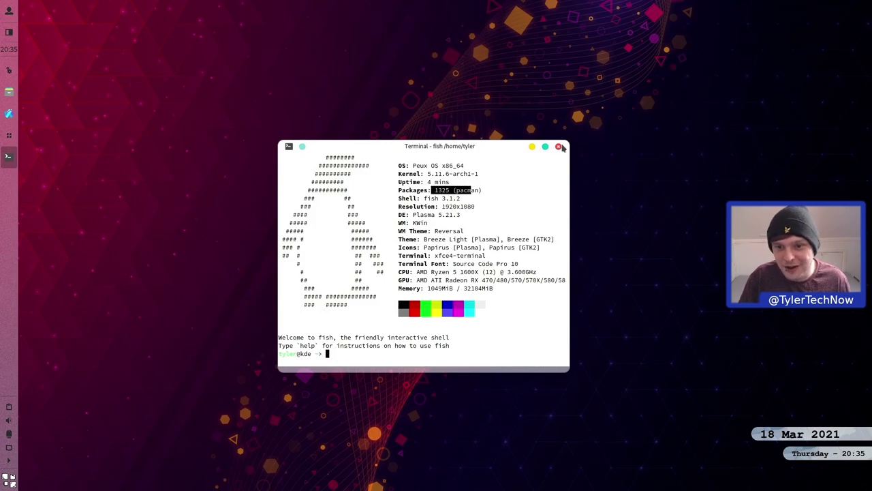
{"action": "left_click", "coordinate": [559, 147]}
- Browse the launcher's Development and Education (Mathematics, Science) categories, then Graphics and Internet
{"action": "left_click", "coordinate": [9, 478]}
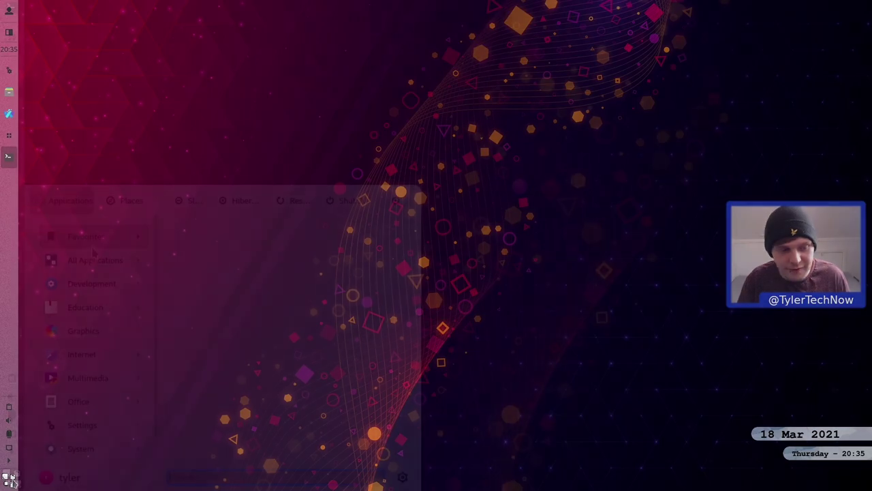
{"action": "mouse_move", "coordinate": [86, 284]}
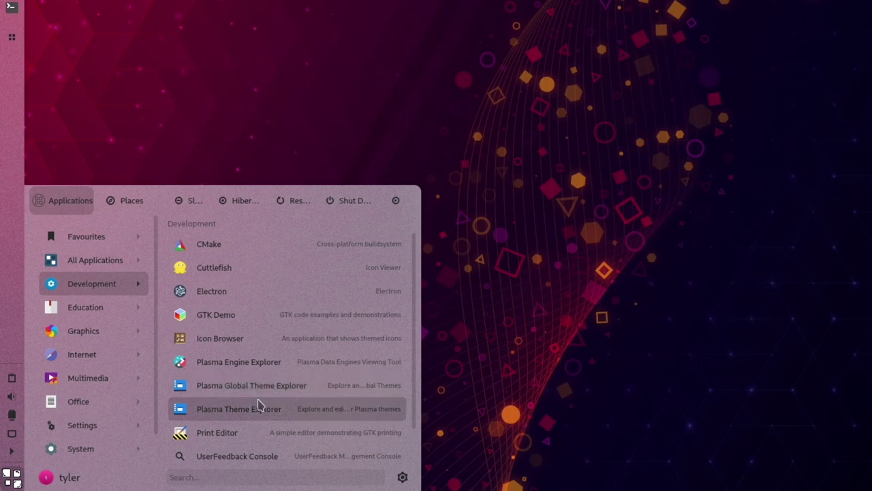
{"action": "scroll", "coordinate": [266, 419], "scroll_direction": "down", "scroll_amount": 1}
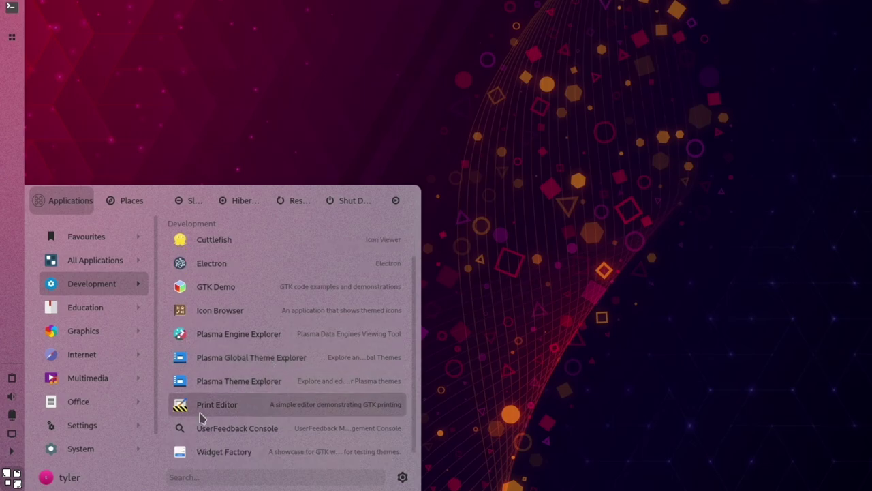
{"action": "scroll", "coordinate": [211, 413], "scroll_direction": "down", "scroll_amount": 1}
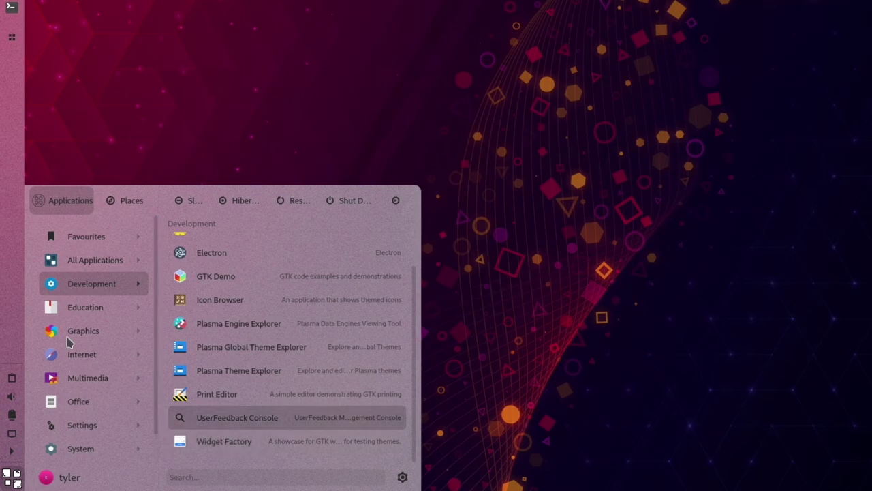
{"action": "mouse_move", "coordinate": [66, 309]}
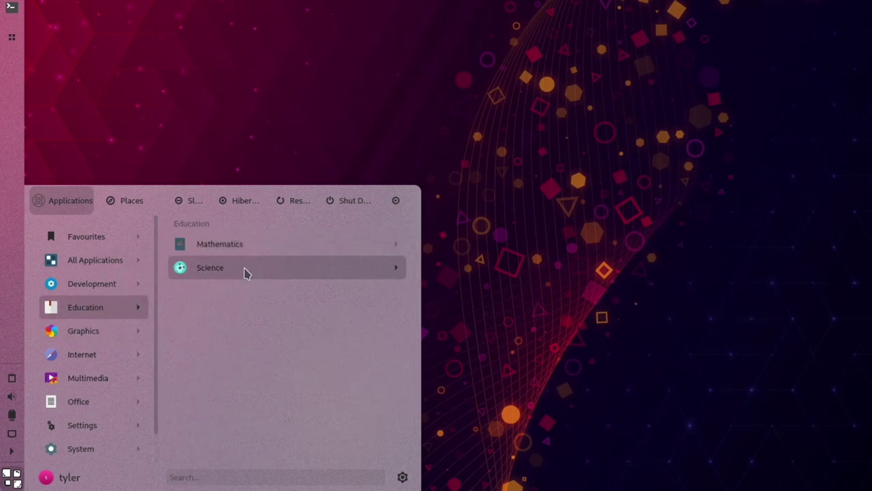
{"action": "left_click", "coordinate": [265, 251]}
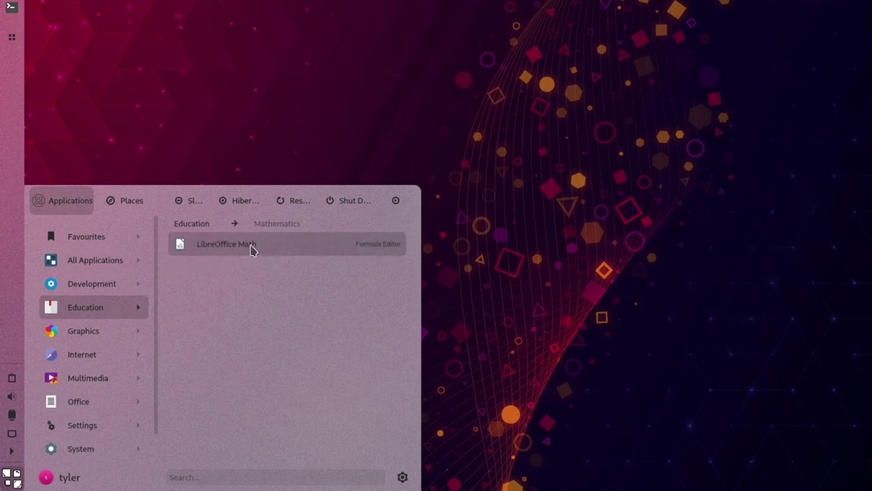
{"action": "left_click", "coordinate": [204, 229]}
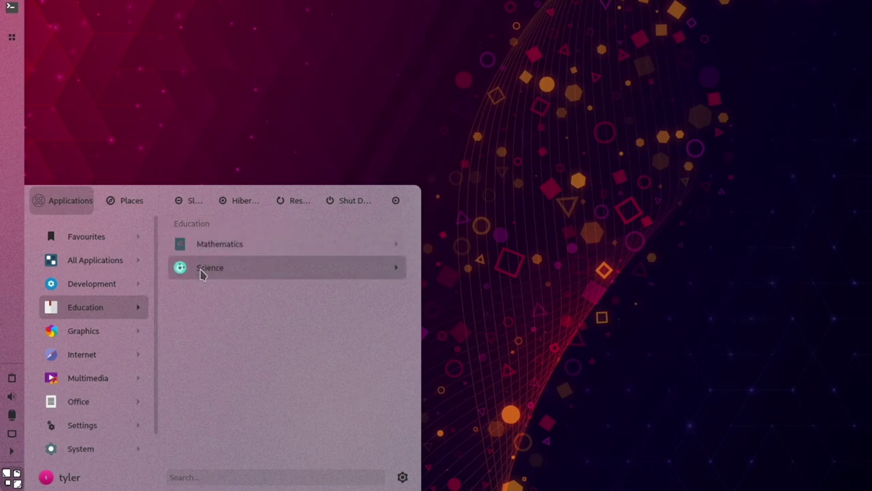
{"action": "left_click", "coordinate": [203, 269]}
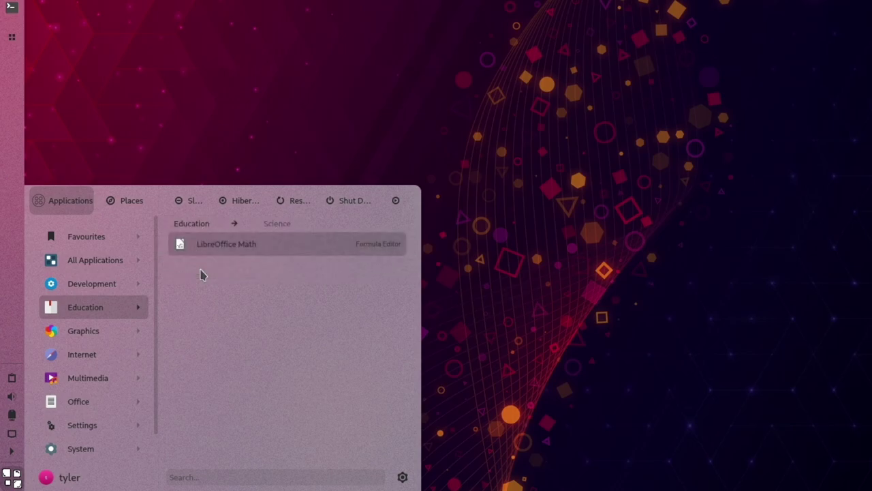
{"action": "left_click", "coordinate": [100, 335]}
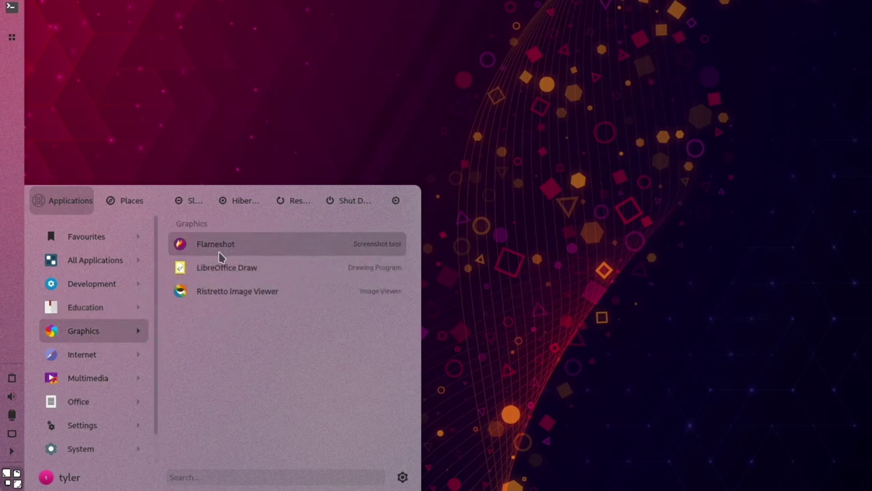
{"action": "left_click", "coordinate": [68, 360]}
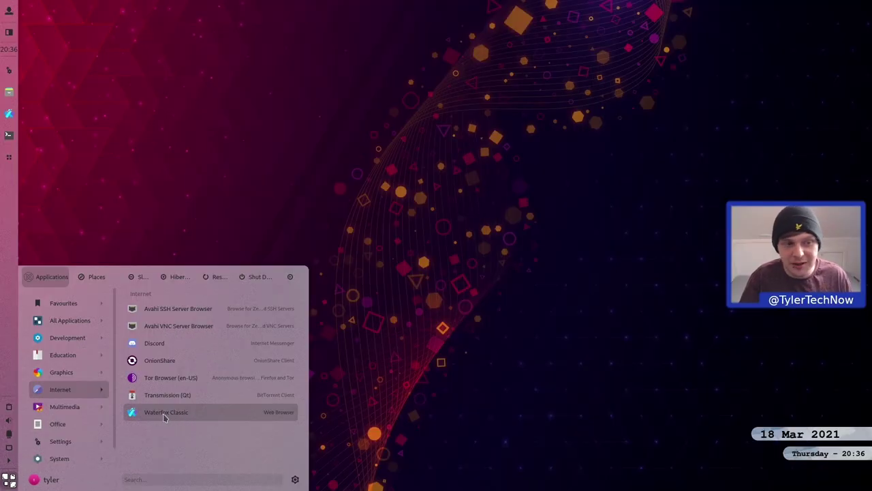
- Launch and close Waterfox Classic, then browse the launcher's Multimedia apps
{"action": "left_click", "coordinate": [164, 412]}
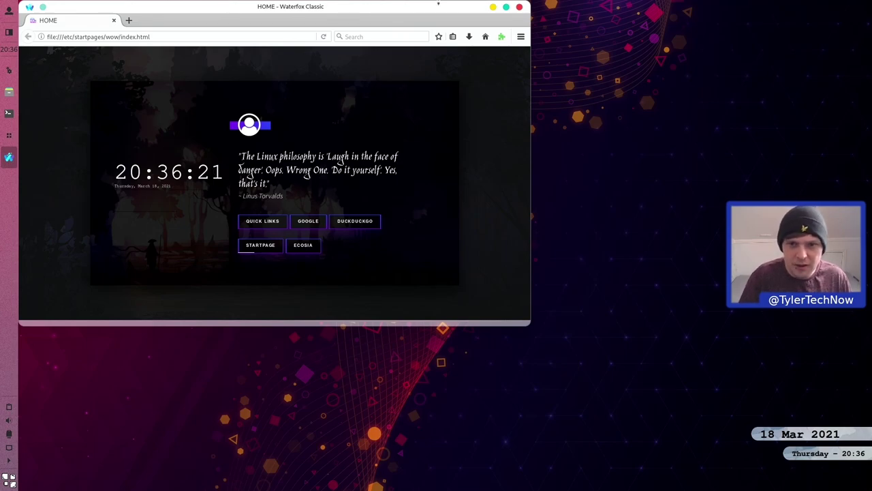
{"action": "left_click", "coordinate": [519, 7]}
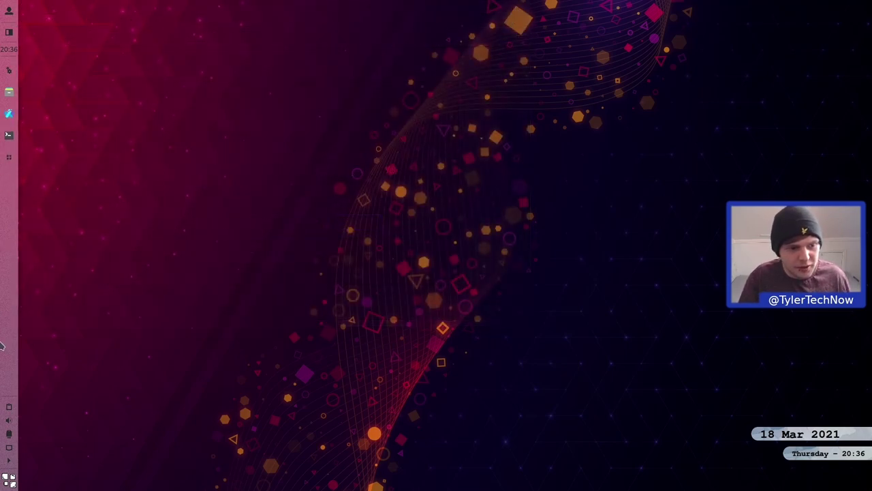
{"action": "key", "text": "super"}
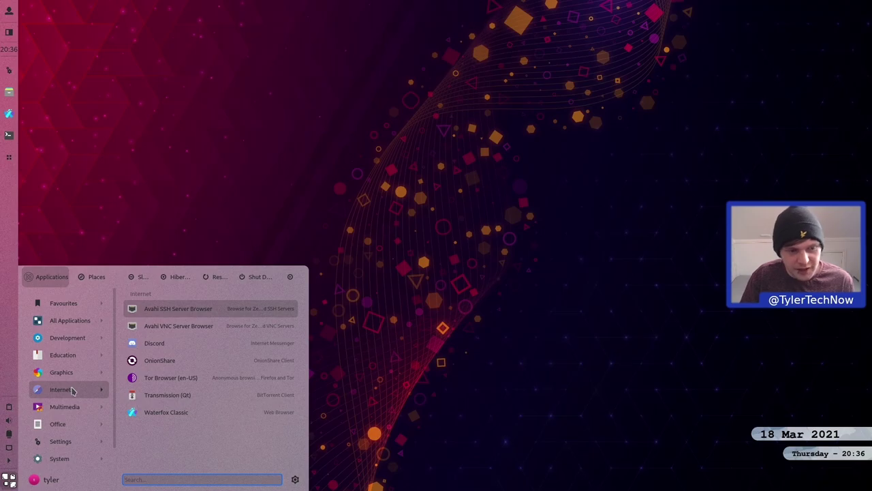
{"action": "mouse_move", "coordinate": [68, 406]}
{"action": "scroll", "coordinate": [302, 347], "scroll_direction": "down", "scroll_amount": 1}
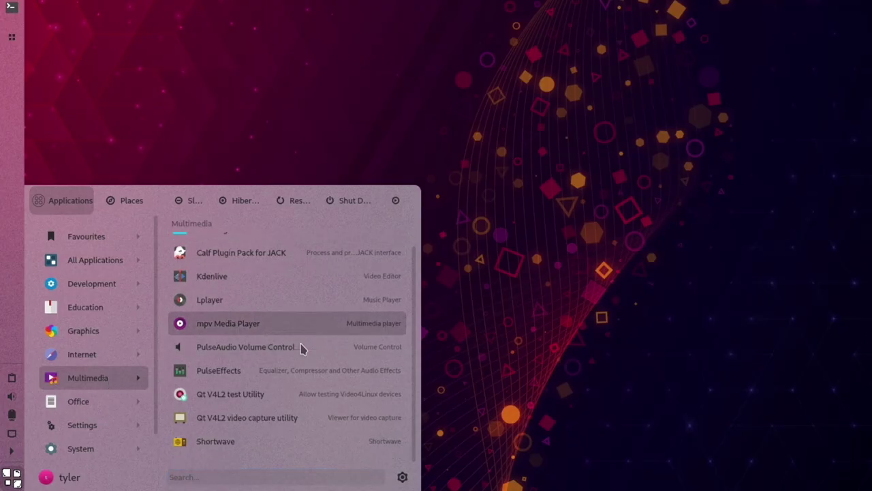
{"action": "scroll", "coordinate": [286, 313], "scroll_direction": "up", "scroll_amount": 1}
- Look inside the LSP Plugins folder, return to Multimedia, and launch Lplayer
{"action": "left_click", "coordinate": [276, 243]}
{"action": "scroll", "coordinate": [256, 352], "scroll_direction": "down", "scroll_amount": 2}
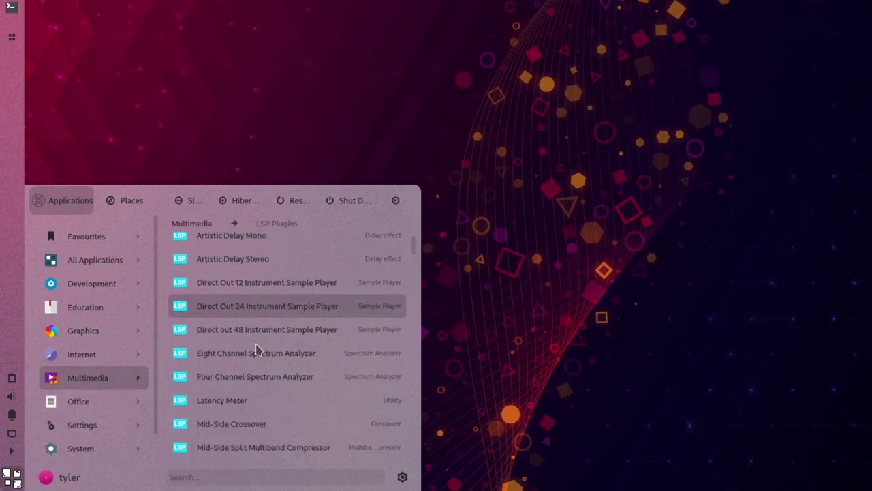
{"action": "scroll", "coordinate": [252, 354], "scroll_direction": "up", "scroll_amount": 1}
{"action": "left_click", "coordinate": [189, 225]}
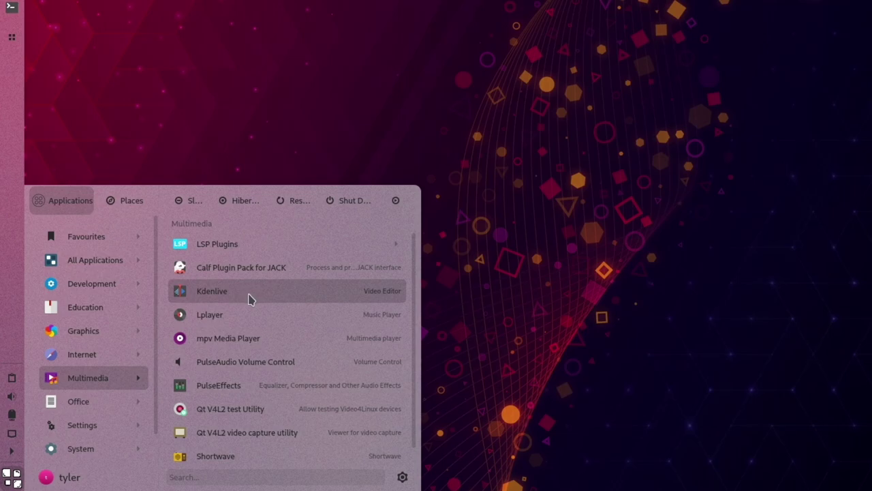
{"action": "left_click", "coordinate": [216, 316]}
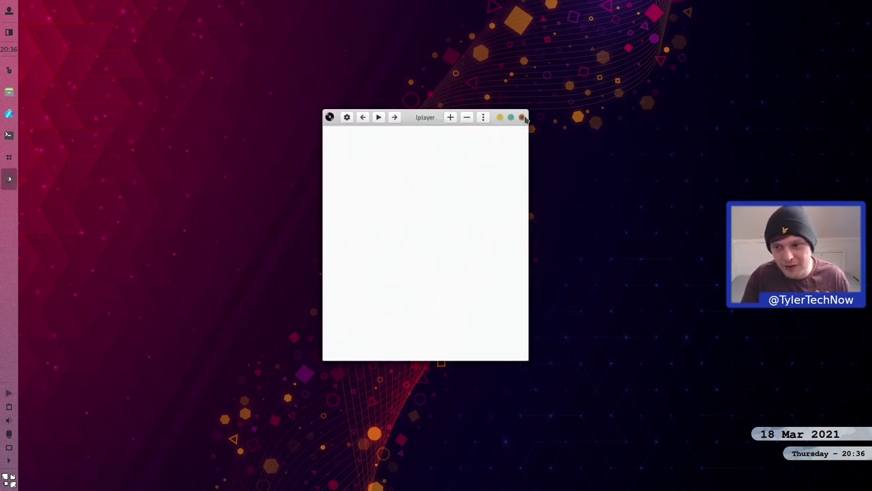
- Close Lplayer and launch LibreOffice Writer from the launcher's Office category
{"action": "left_click", "coordinate": [525, 119]}
{"action": "left_click", "coordinate": [9, 479]}
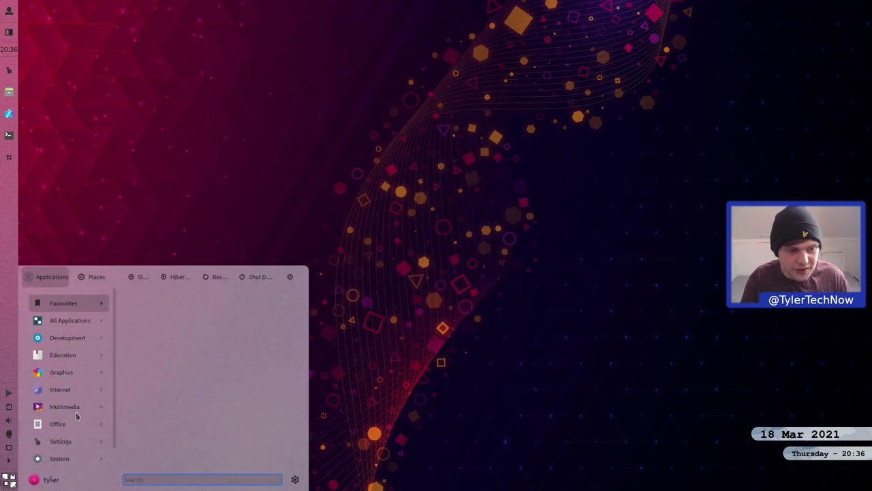
{"action": "mouse_move", "coordinate": [75, 407]}
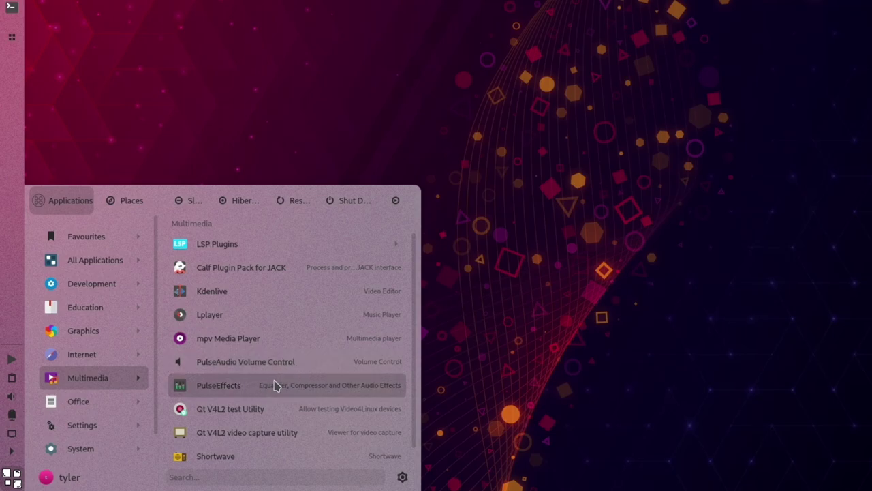
{"action": "scroll", "coordinate": [276, 386], "scroll_direction": "down", "scroll_amount": 1}
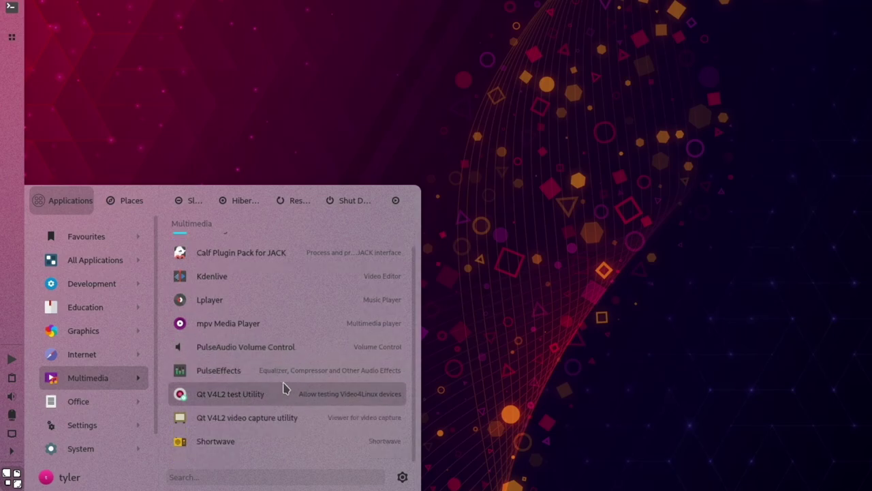
{"action": "left_click", "coordinate": [105, 403]}
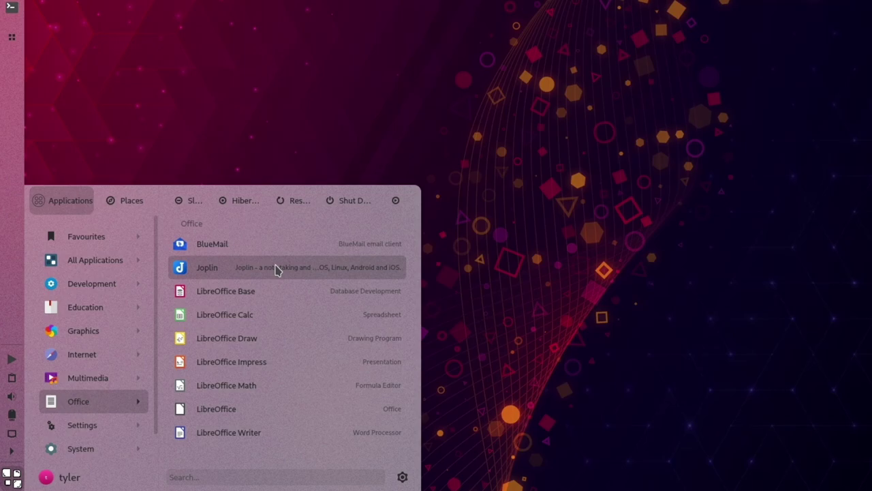
{"action": "left_click", "coordinate": [230, 432]}
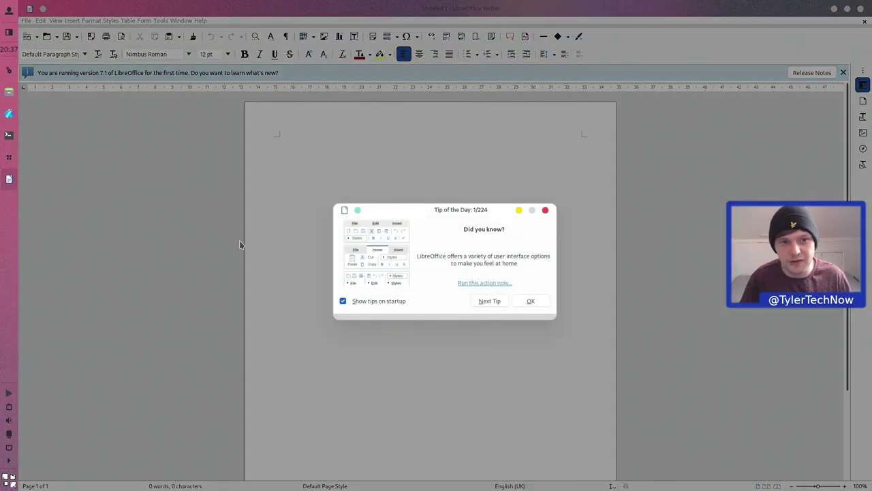
- Dismiss the startup tip, check version 7.1.1.2 under Help > About LibreOffice, and close Writer
{"action": "key", "text": "Escape"}
{"action": "left_click", "coordinate": [200, 21]}
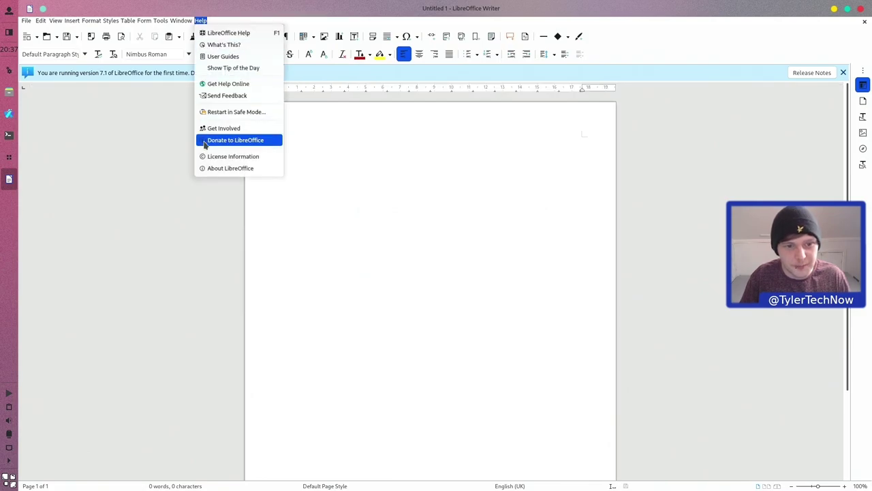
{"action": "left_click", "coordinate": [232, 167]}
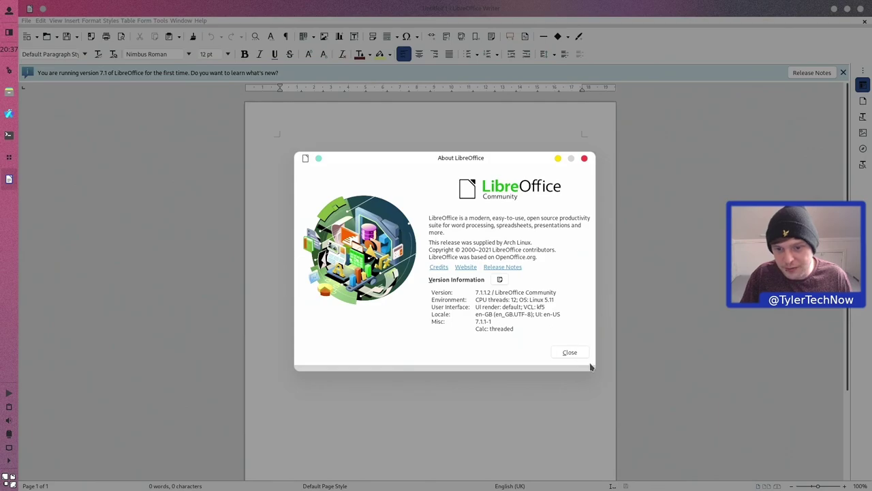
{"action": "left_click", "coordinate": [570, 352]}
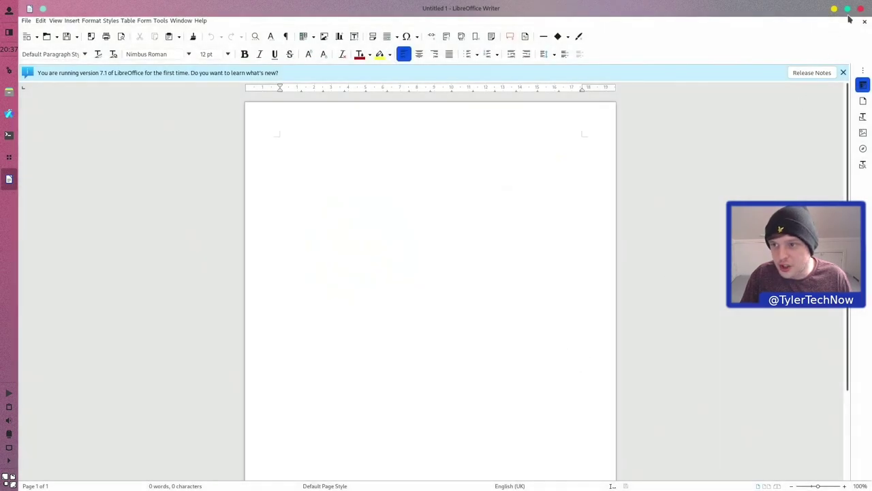
{"action": "left_click", "coordinate": [859, 10]}
- Open the launcher and show the Settings category's applications
{"action": "key", "text": "super"}
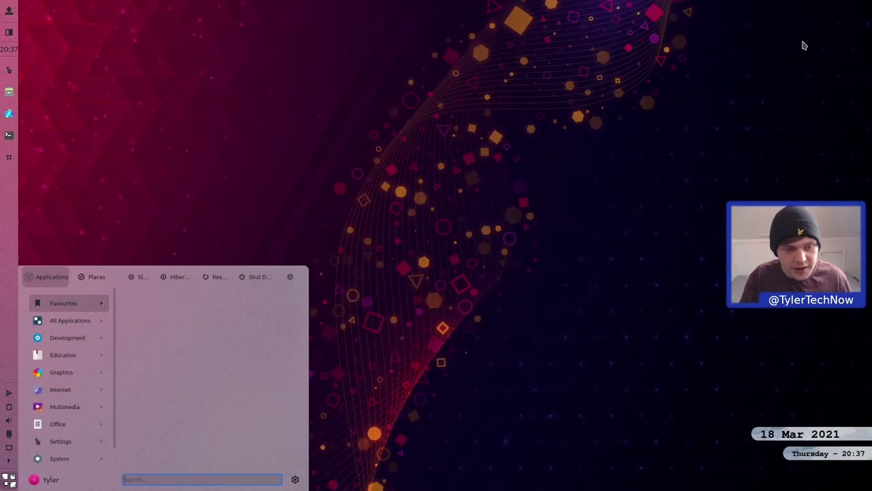
{"action": "left_click", "coordinate": [57, 424]}
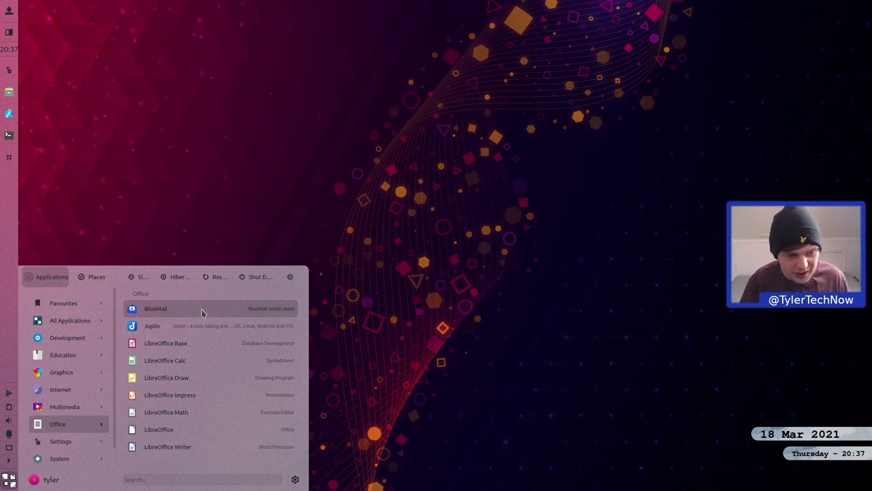
{"action": "mouse_move", "coordinate": [74, 444]}
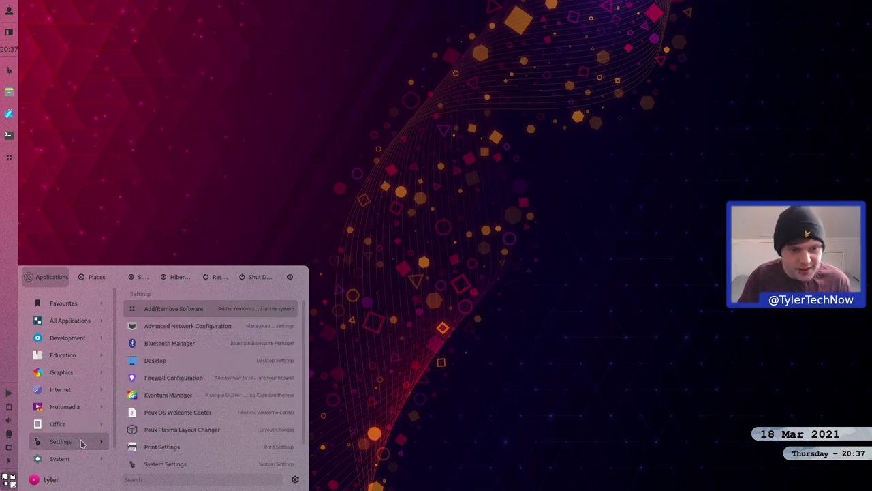
- Launch Add/Remove Software and view its Preferences: 4 parallel downloads, update checks every 6 hours
{"action": "left_click", "coordinate": [214, 310]}
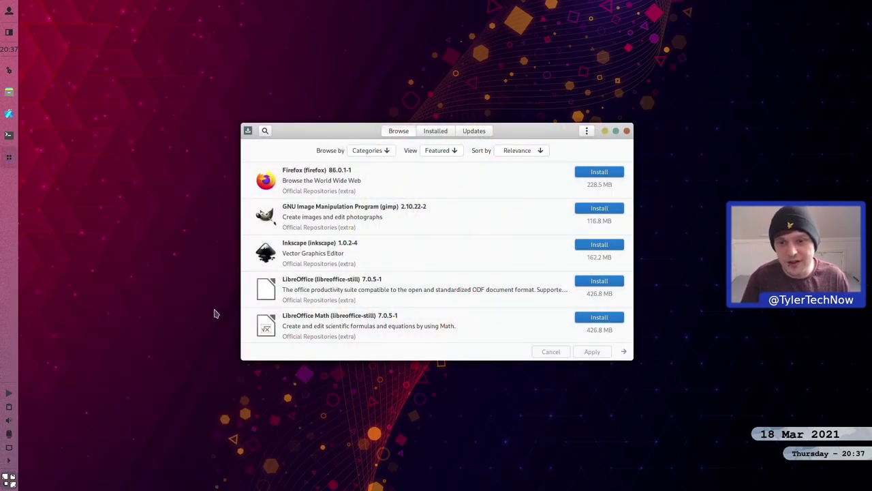
{"action": "left_click", "coordinate": [586, 130]}
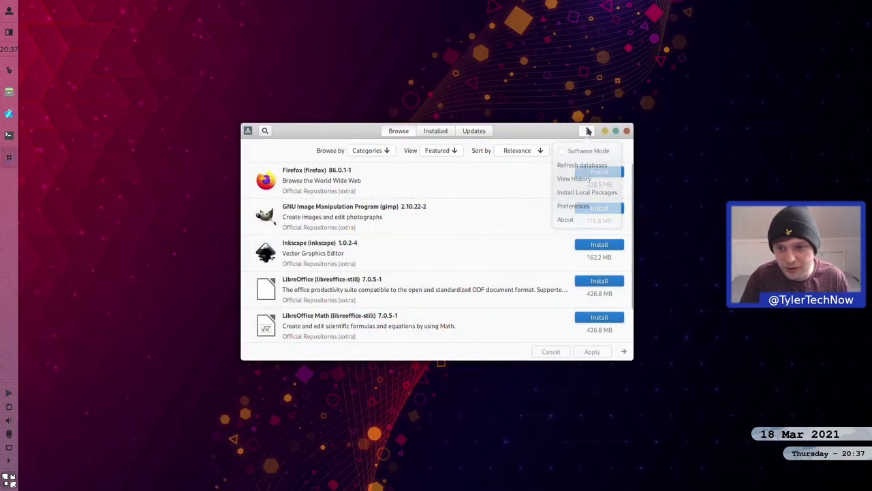
{"action": "left_click", "coordinate": [575, 207]}
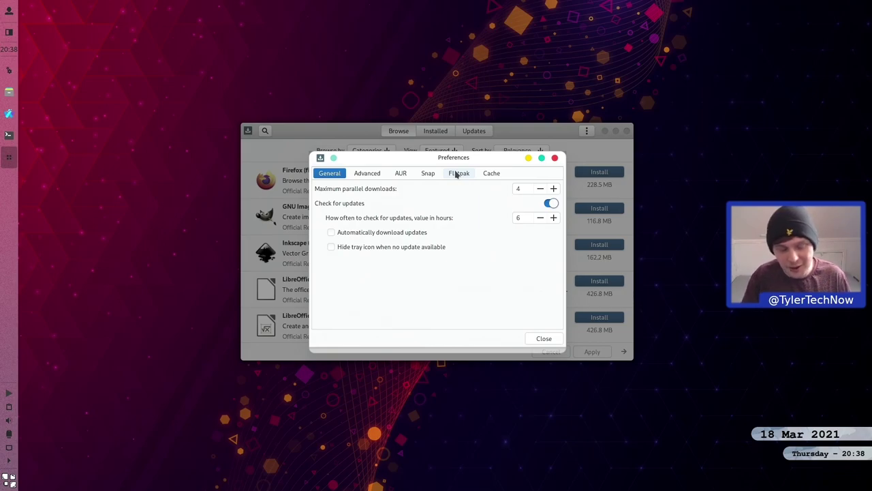
- Run 'snap list' and 'flatpak list' in a new terminal, then close it
{"action": "key", "text": "ctrl+alt+t"}
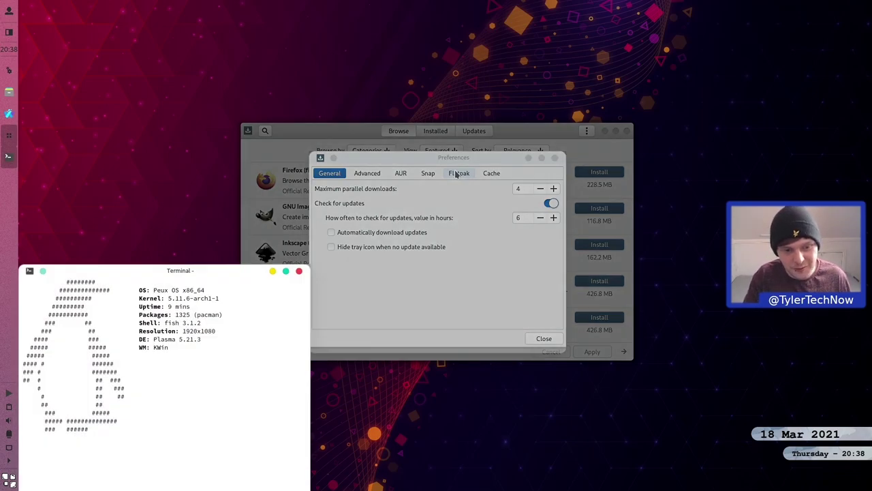
{"action": "type", "text": "snap list"}
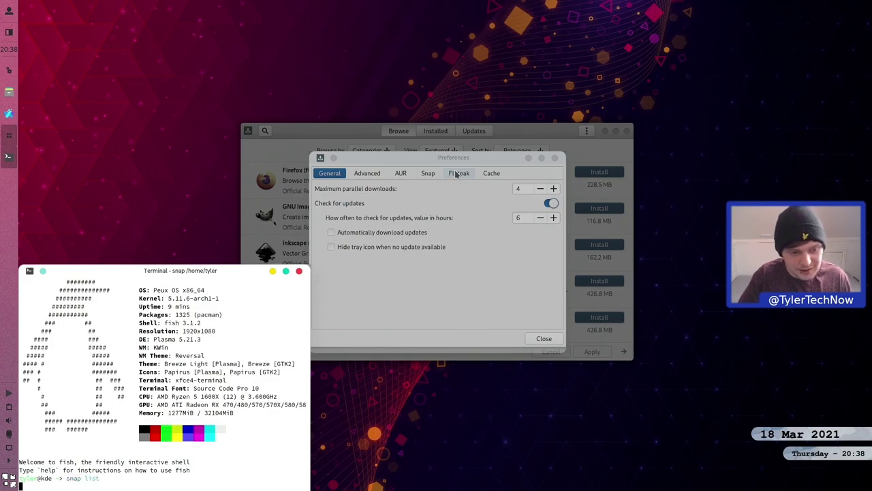
{"action": "key", "text": "Return"}
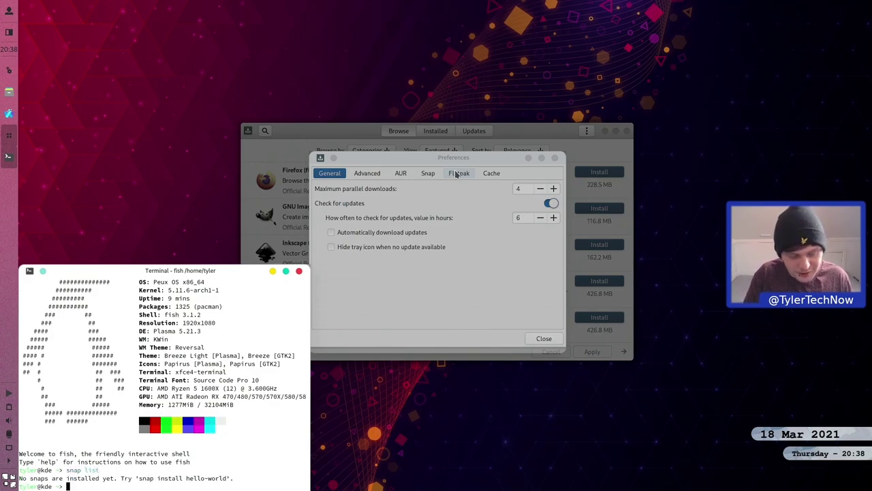
{"action": "type", "text": "flatpak "}
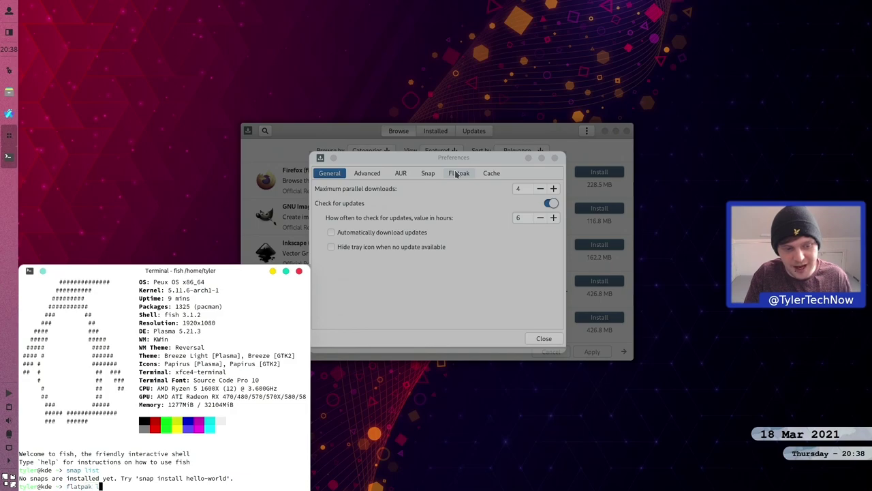
{"action": "type", "text": "list"}
{"action": "key", "text": "Return"}
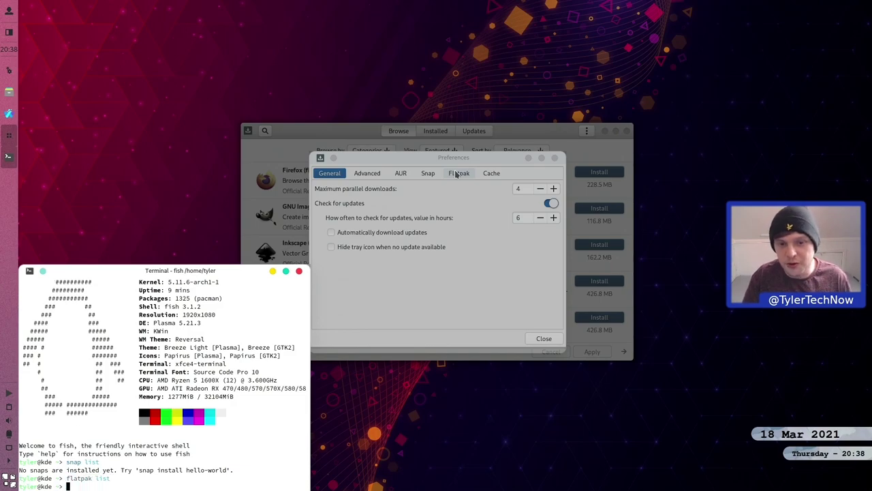
{"action": "left_click", "coordinate": [298, 270]}
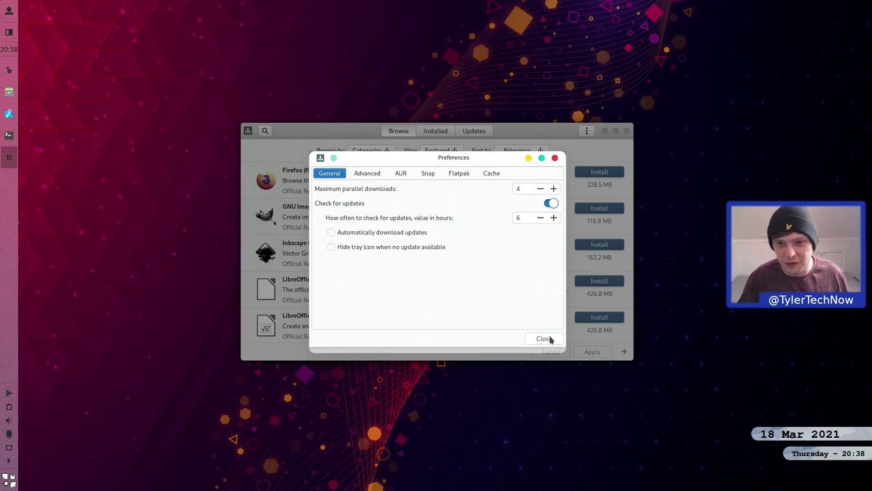
- Close Pamac's Preferences and window, then launch Kvantum Manager from the Settings category
{"action": "left_click", "coordinate": [555, 158]}
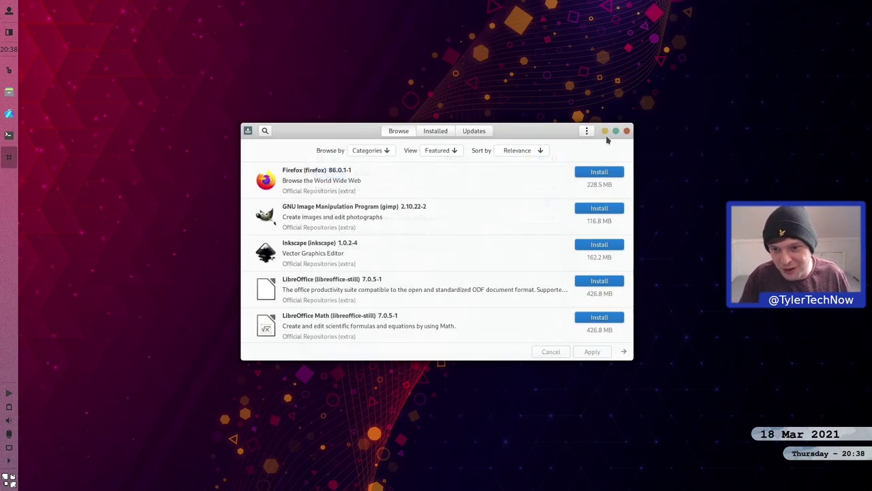
{"action": "left_click", "coordinate": [626, 131]}
{"action": "left_click", "coordinate": [7, 481]}
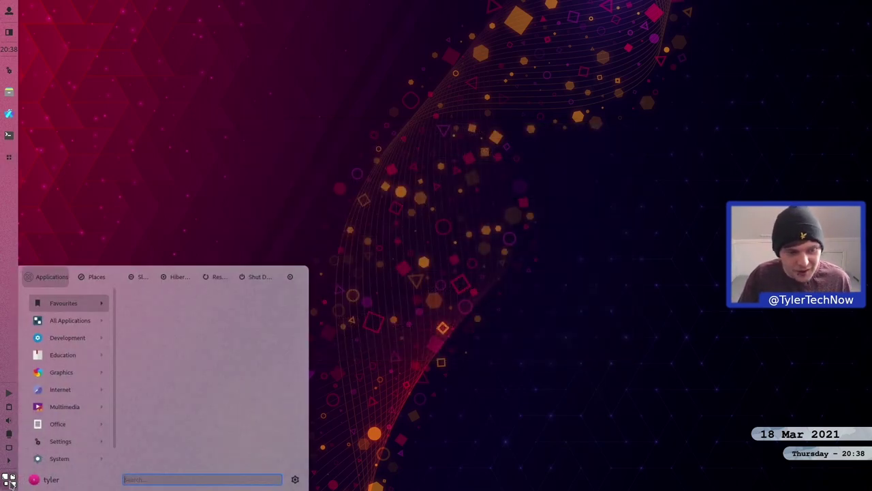
{"action": "mouse_move", "coordinate": [68, 441]}
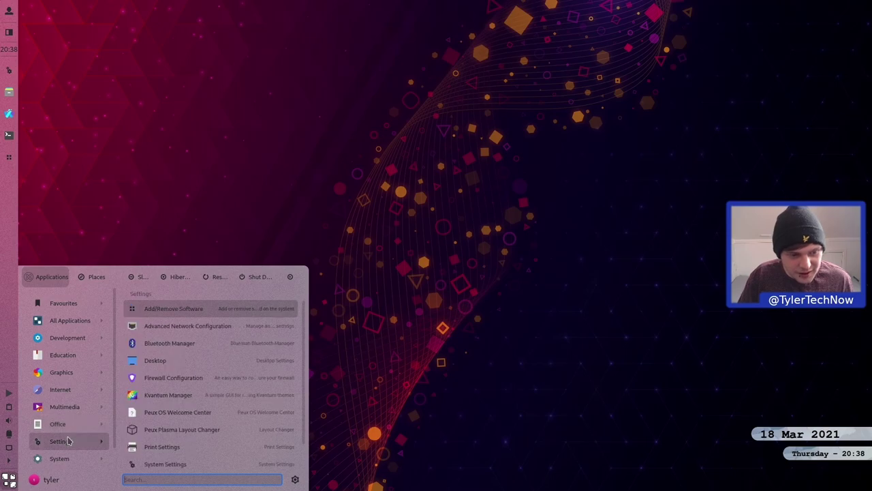
{"action": "left_click", "coordinate": [173, 397]}
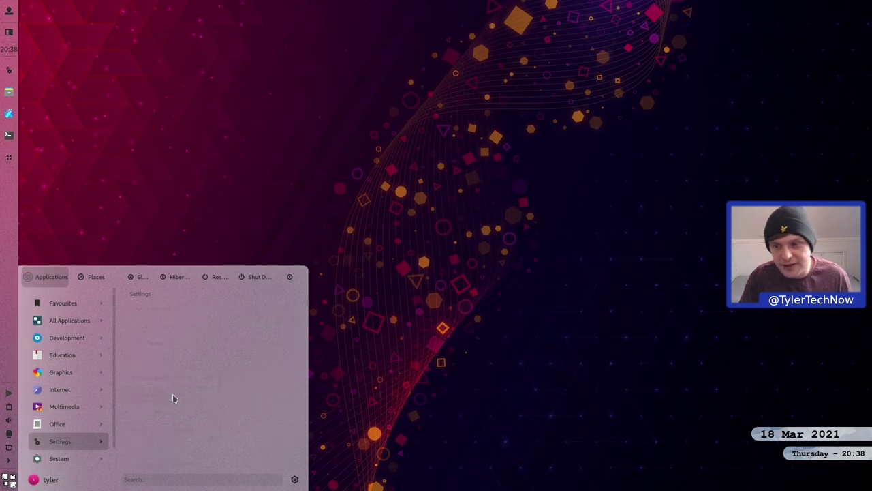
- Browse the Kvantum themes with WhiteSur kept active, close Kvantum Manager, and reopen the application launcher
{"action": "left_click_drag", "start_coordinate": [189, 11], "coordinate": [463, 158]}
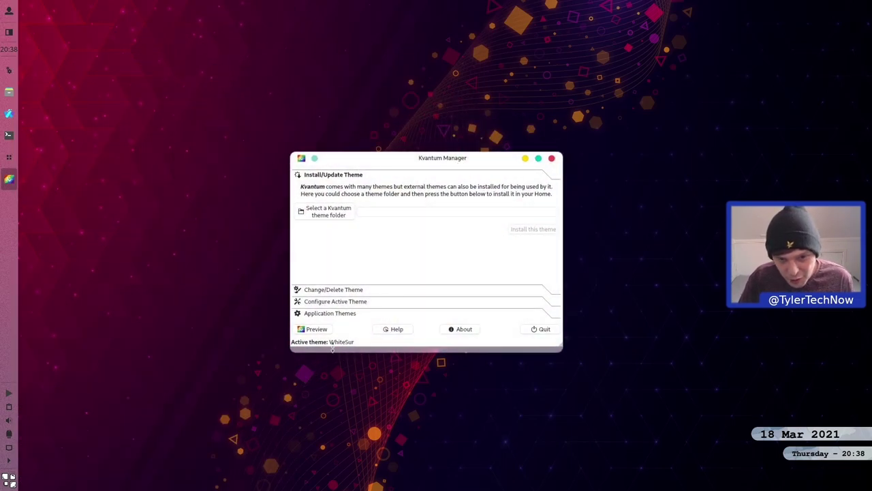
{"action": "left_click", "coordinate": [342, 290]}
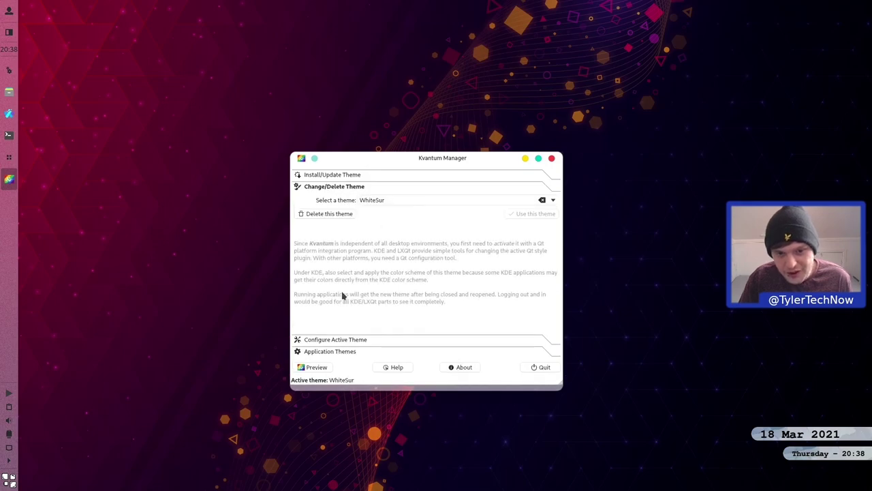
{"action": "left_click", "coordinate": [553, 200]}
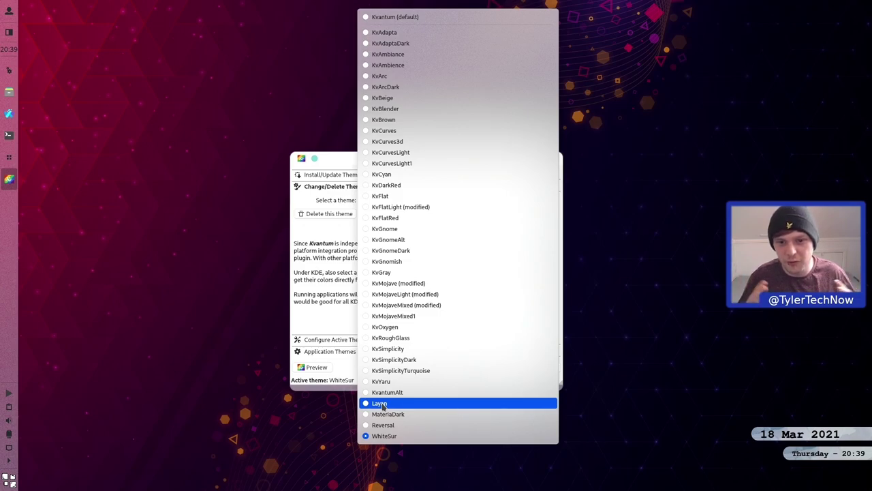
{"action": "left_click", "coordinate": [315, 276]}
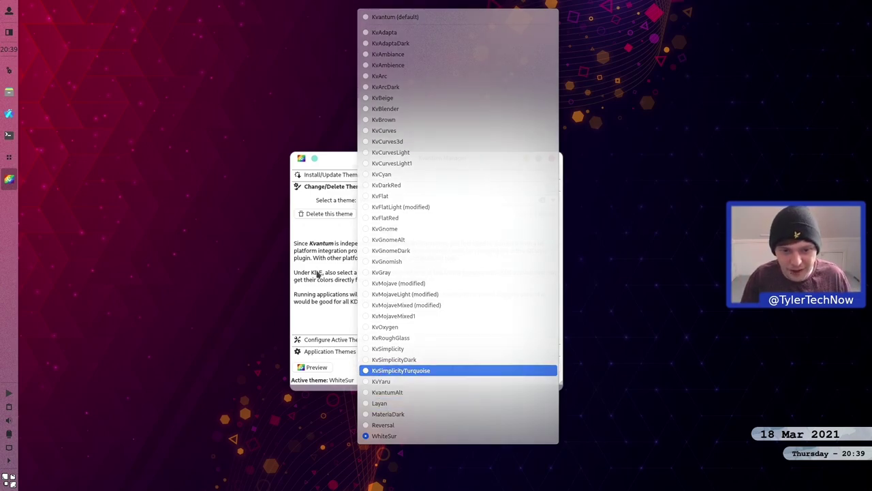
{"action": "left_click", "coordinate": [552, 158]}
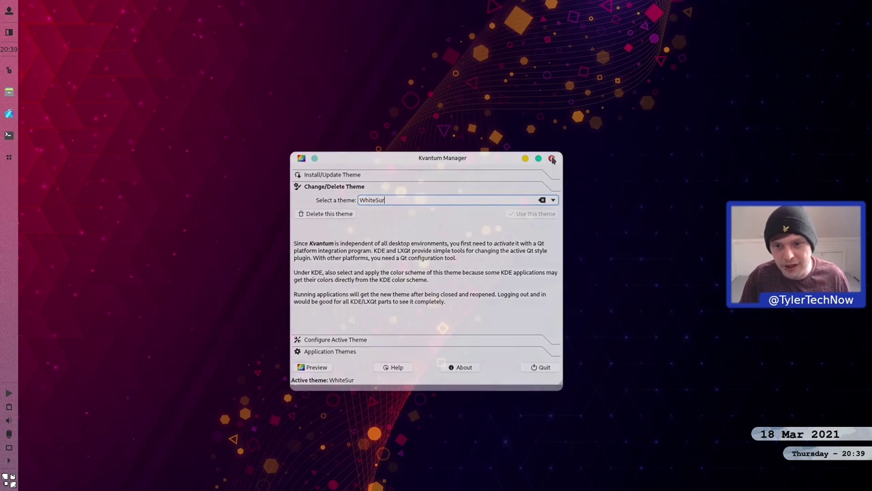
{"action": "left_click", "coordinate": [9, 479]}
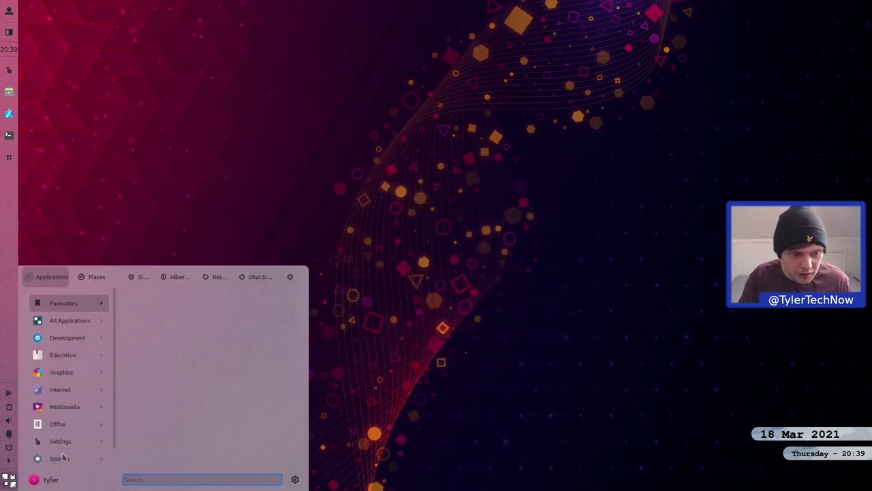
- Scroll the launcher's Settings list and show the System apps, including Applications (bauh)
{"action": "mouse_move", "coordinate": [71, 441]}
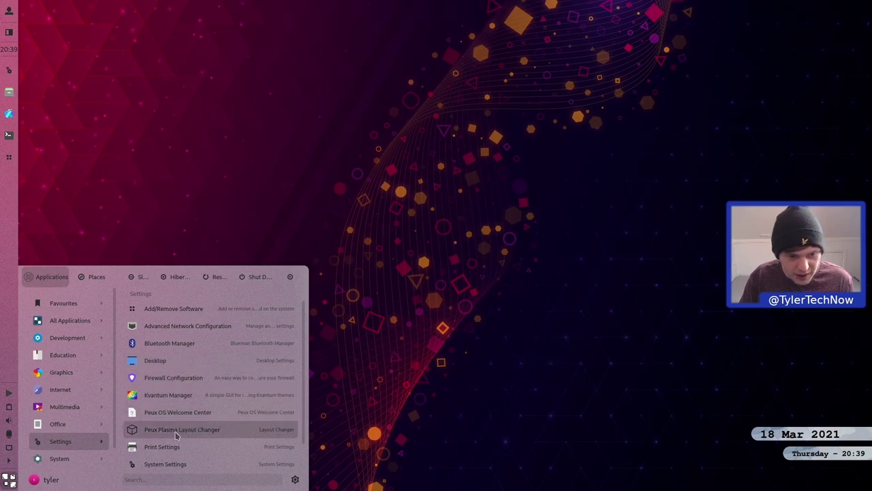
{"action": "scroll", "coordinate": [188, 434], "scroll_direction": "down", "scroll_amount": 1}
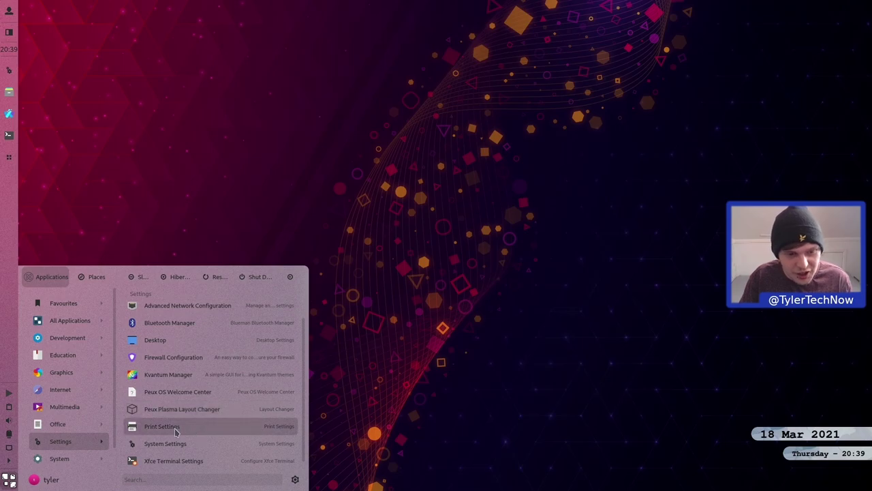
{"action": "scroll", "coordinate": [175, 431], "scroll_direction": "down", "scroll_amount": 1}
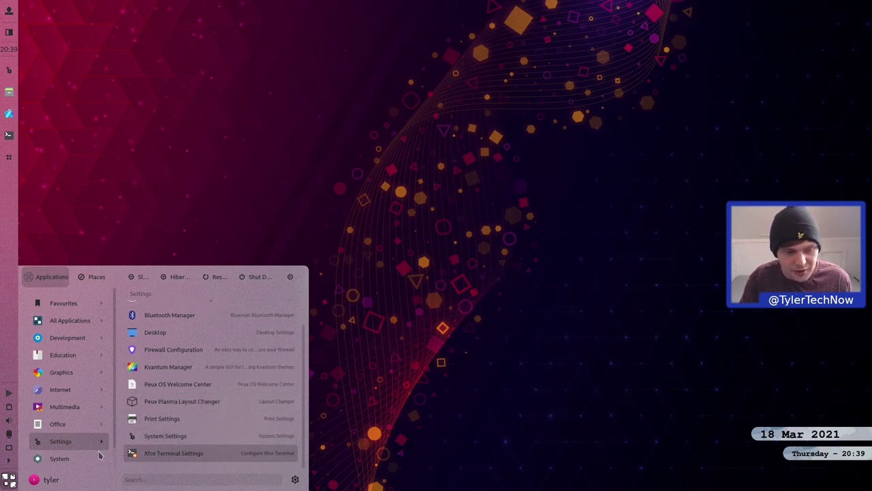
{"action": "mouse_move", "coordinate": [68, 461]}
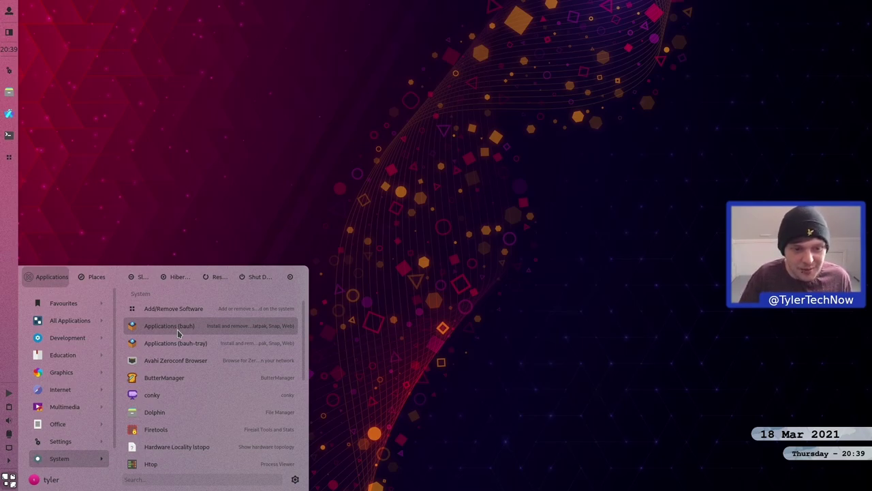
- Launch the bauh application manager and load its suggested applications
{"action": "left_click", "coordinate": [177, 332]}
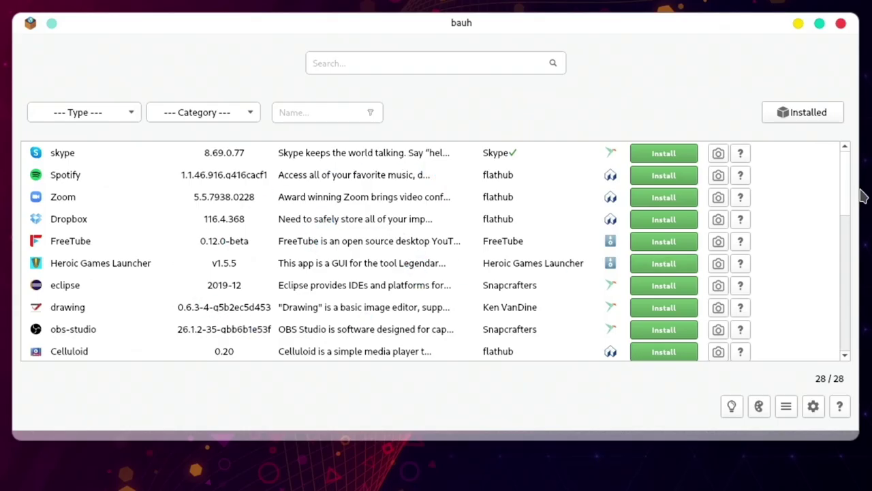
{"action": "left_click_drag", "start_coordinate": [847, 197], "coordinate": [841, 141]}
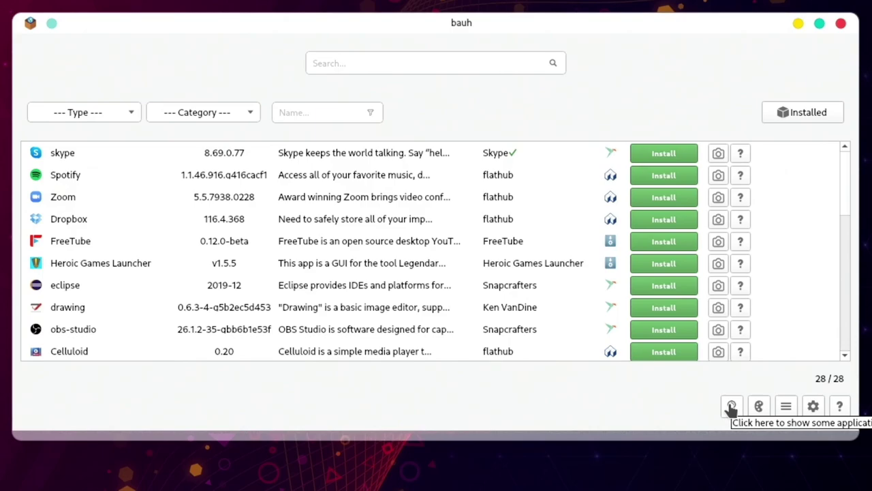
{"action": "left_click", "coordinate": [731, 407]}
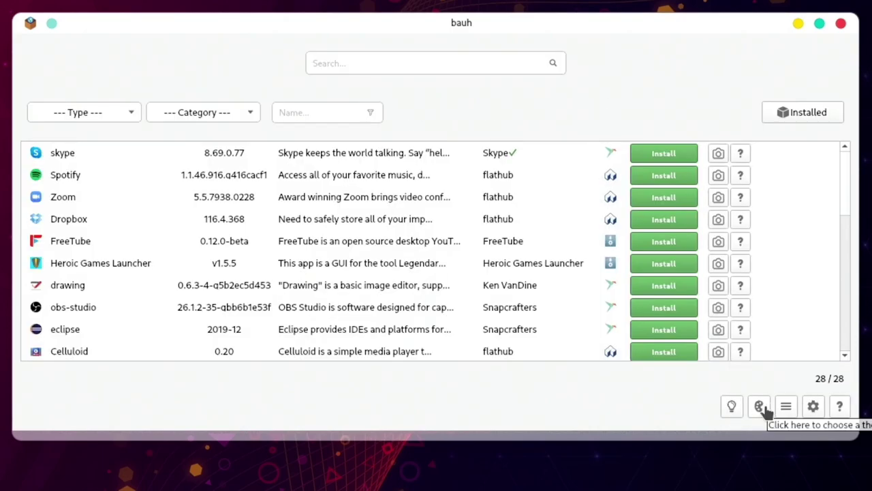
- Glance at bauh's interface themes, then open bauh's Settings on the Types tab
{"action": "left_click", "coordinate": [760, 407]}
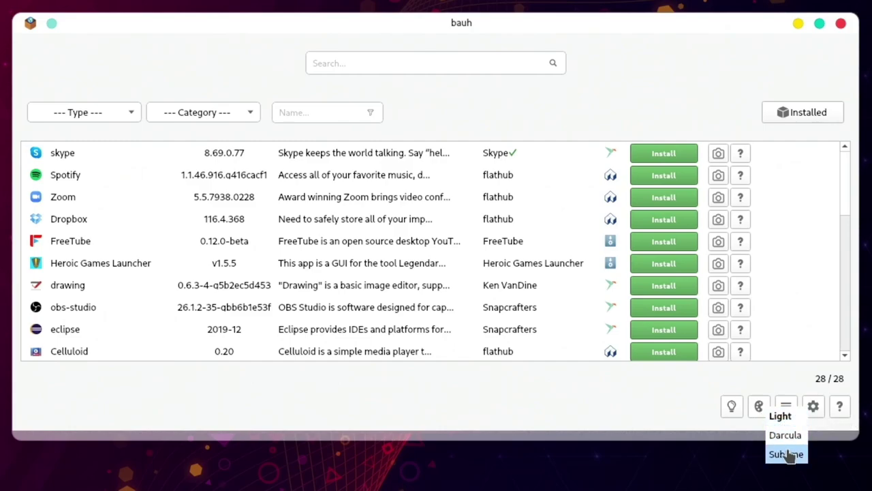
{"action": "left_click", "coordinate": [580, 412]}
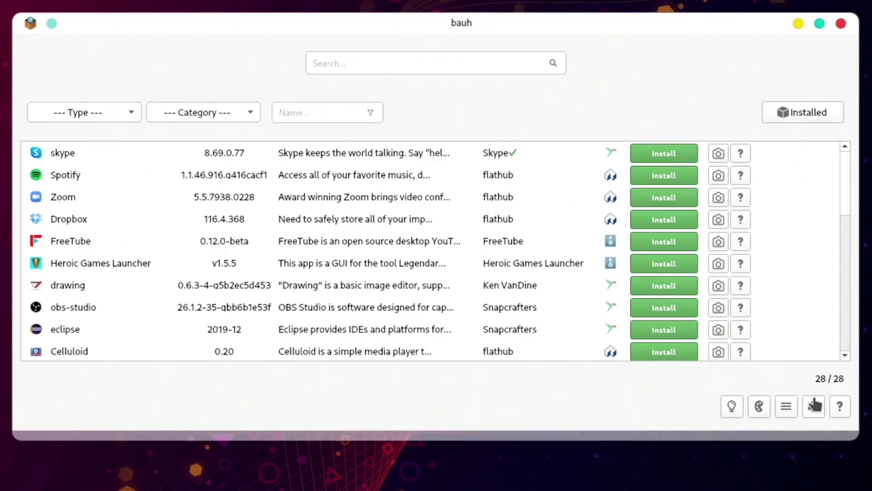
{"action": "left_click", "coordinate": [812, 406]}
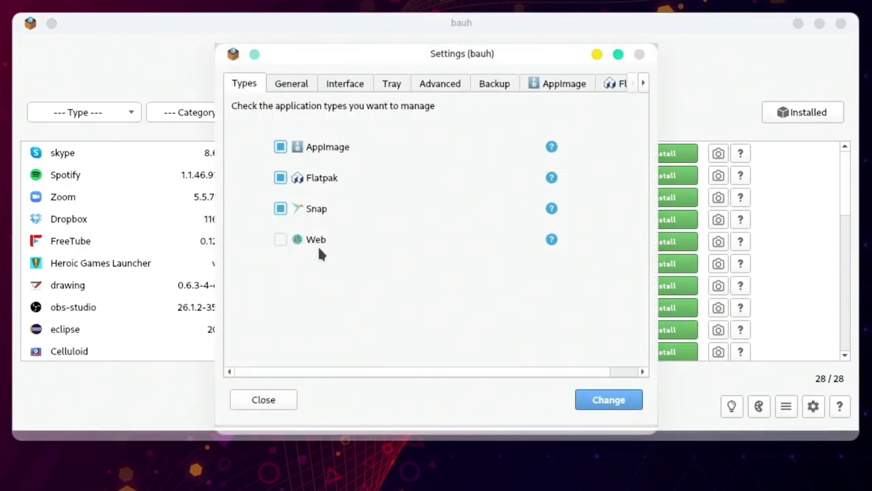
- Tick Web as a managed type, then view the General, Interface, Tray, Advanced, Backup and AppImage pages
{"action": "left_click", "coordinate": [281, 243]}
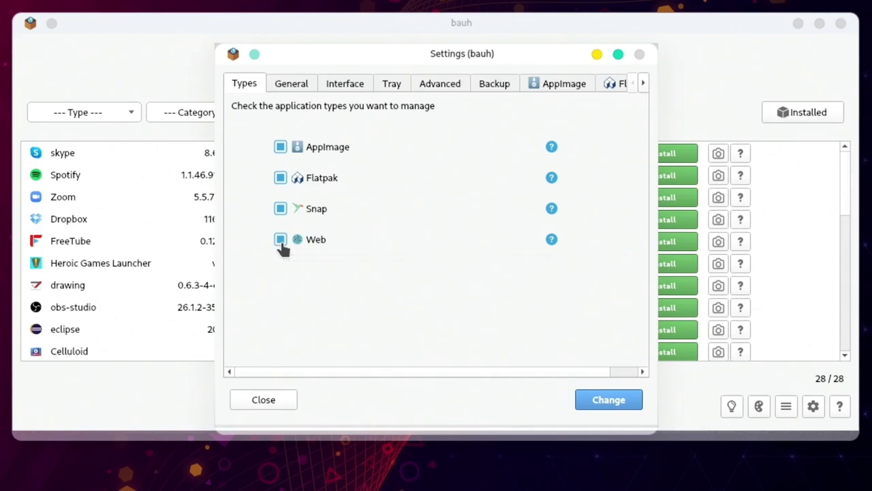
{"action": "left_click", "coordinate": [302, 90]}
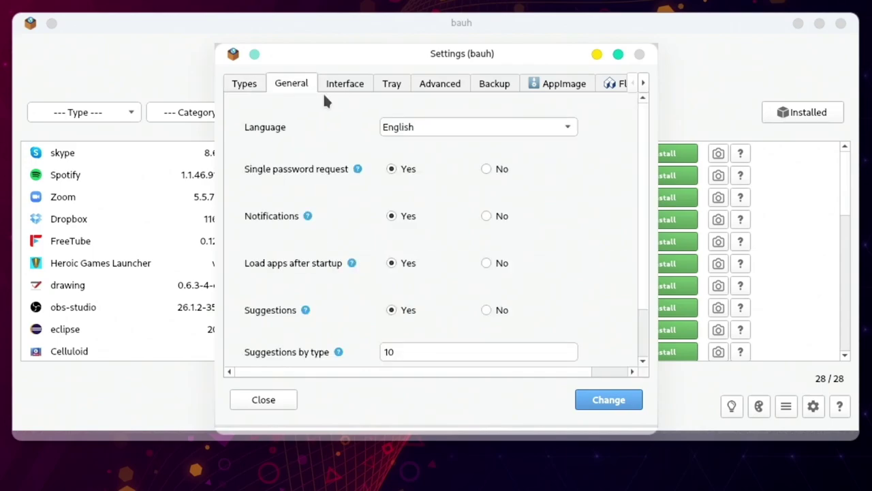
{"action": "left_click", "coordinate": [346, 92]}
{"action": "left_click", "coordinate": [393, 91]}
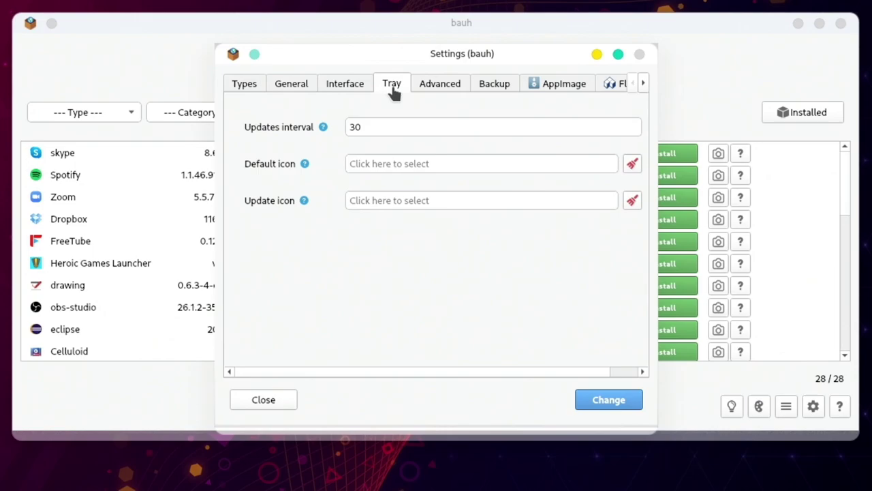
{"action": "left_click", "coordinate": [425, 91]}
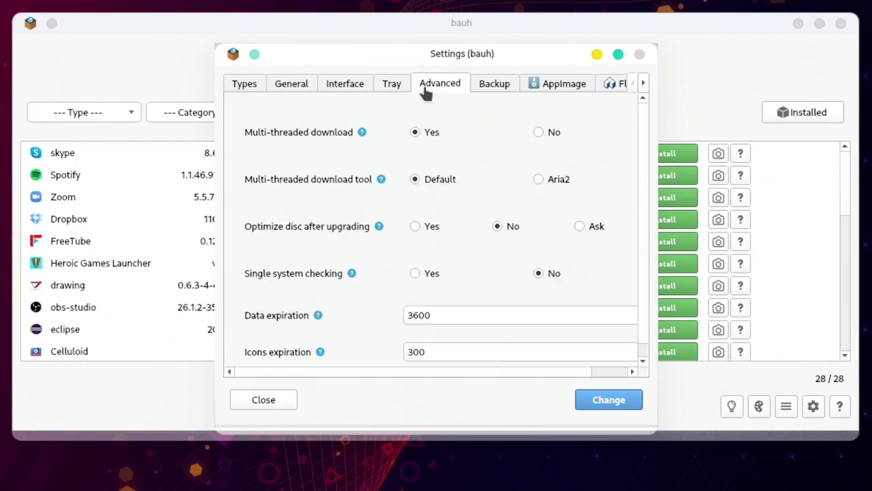
{"action": "left_click", "coordinate": [485, 91]}
{"action": "left_click", "coordinate": [549, 87]}
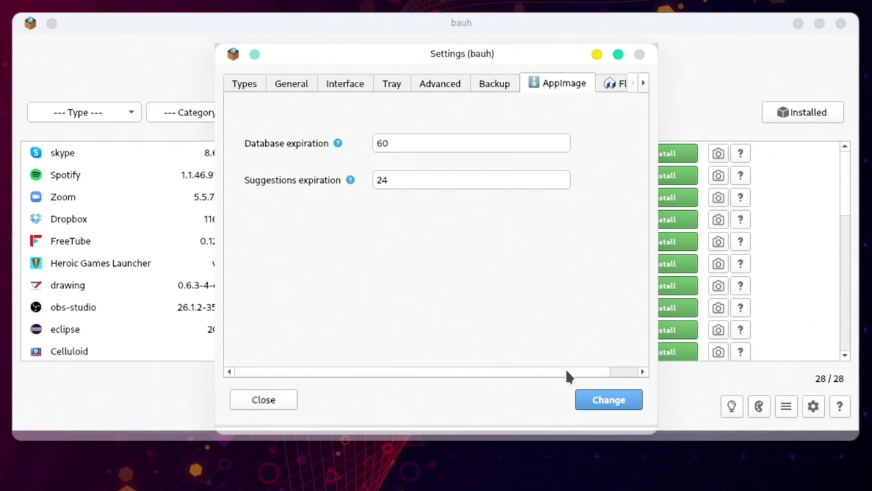
- View the Flatpak, Snap and Web settings pages, then close bauh's Settings
{"action": "left_click_drag", "start_coordinate": [566, 370], "coordinate": [610, 371]}
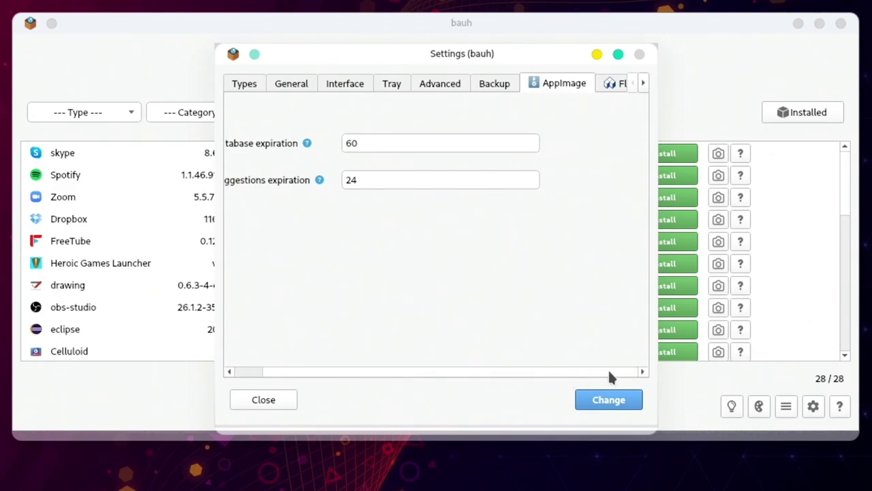
{"action": "left_click", "coordinate": [611, 86]}
{"action": "left_click", "coordinate": [642, 85]}
{"action": "left_click", "coordinate": [643, 84]}
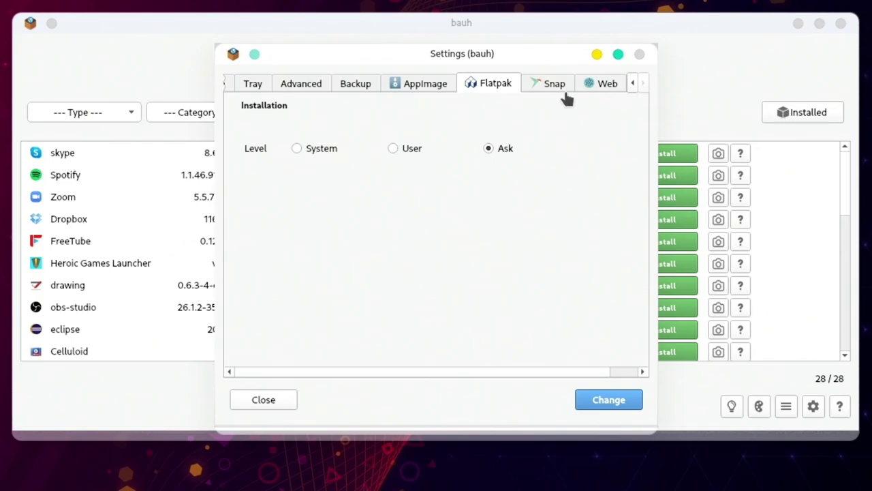
{"action": "left_click", "coordinate": [536, 89]}
{"action": "left_click", "coordinate": [602, 93]}
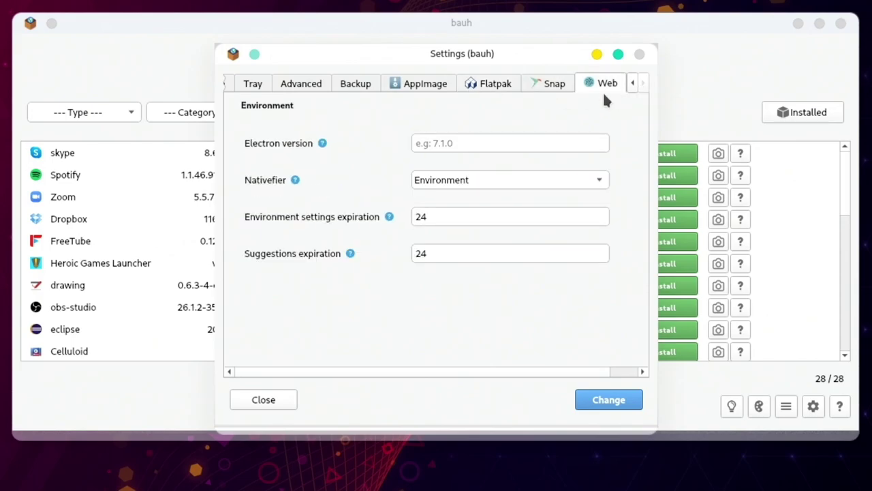
{"action": "left_click", "coordinate": [282, 399]}
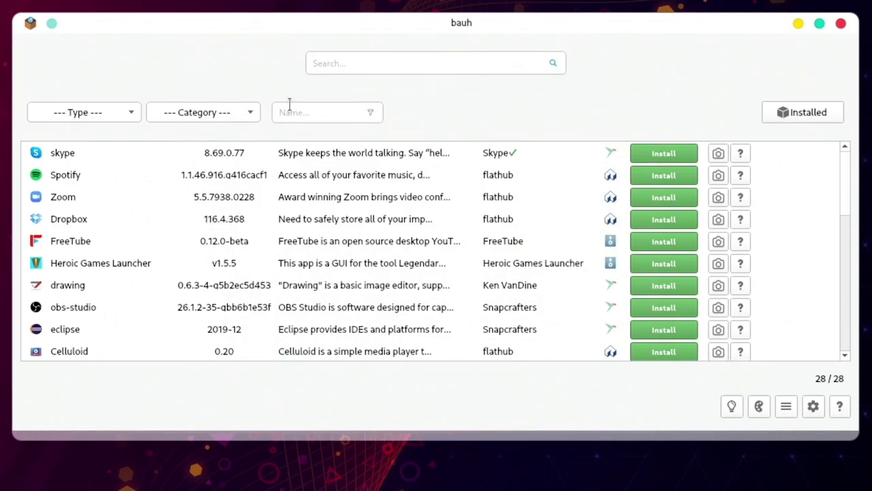
{"action": "left_click", "coordinate": [129, 115]}
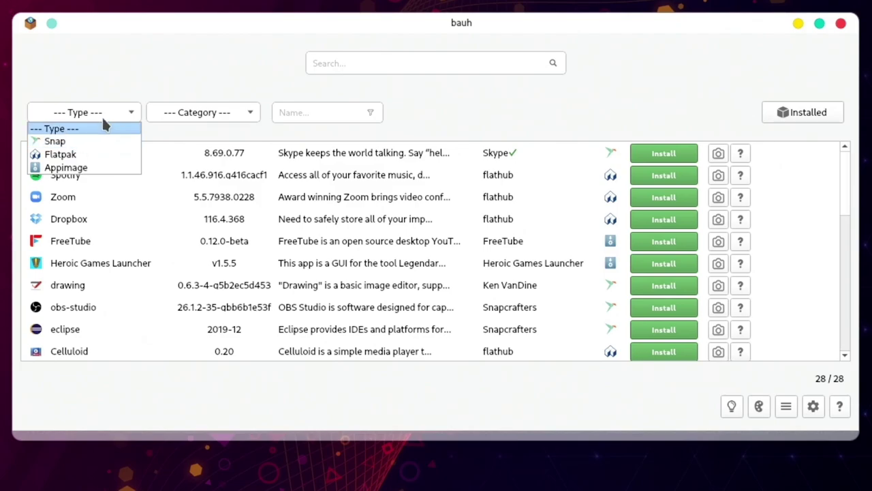
{"action": "left_click", "coordinate": [76, 142]}
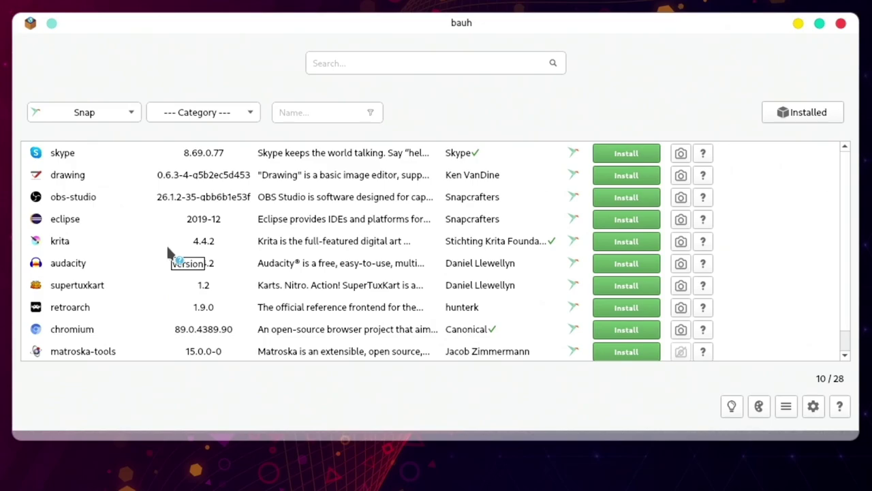
{"action": "left_click", "coordinate": [129, 113]}
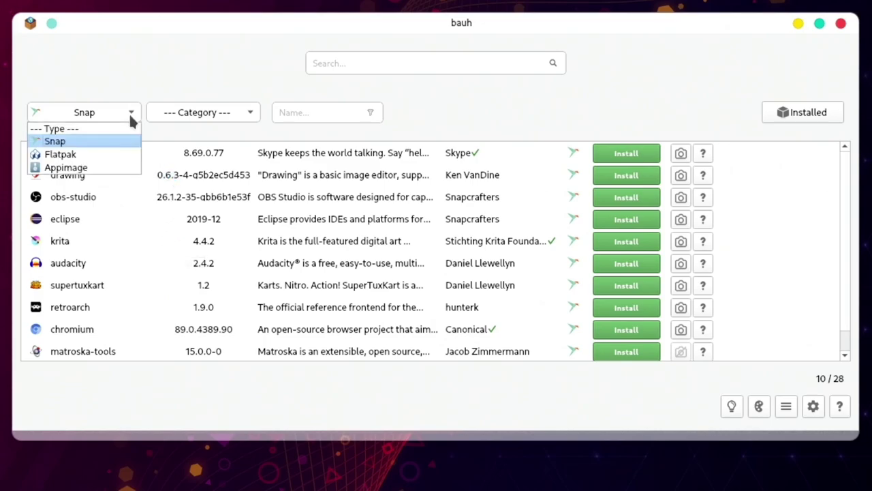
{"action": "left_click", "coordinate": [87, 155]}
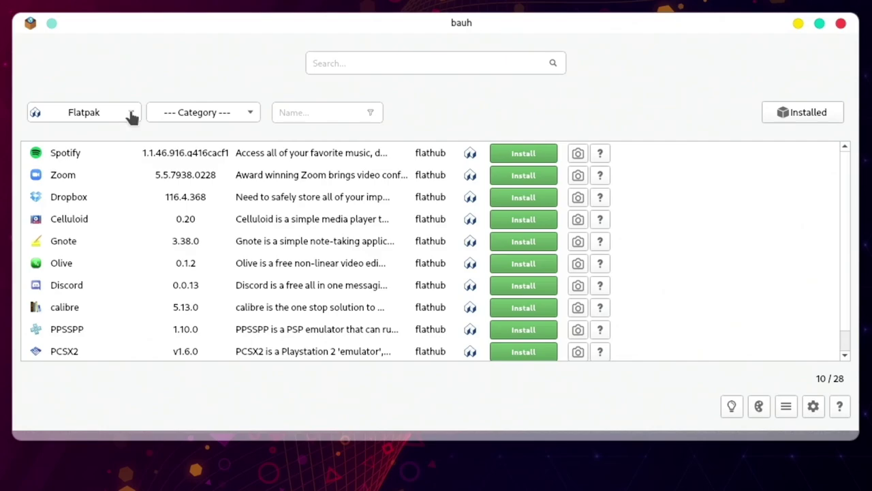
{"action": "left_click", "coordinate": [129, 114]}
{"action": "left_click", "coordinate": [84, 166]}
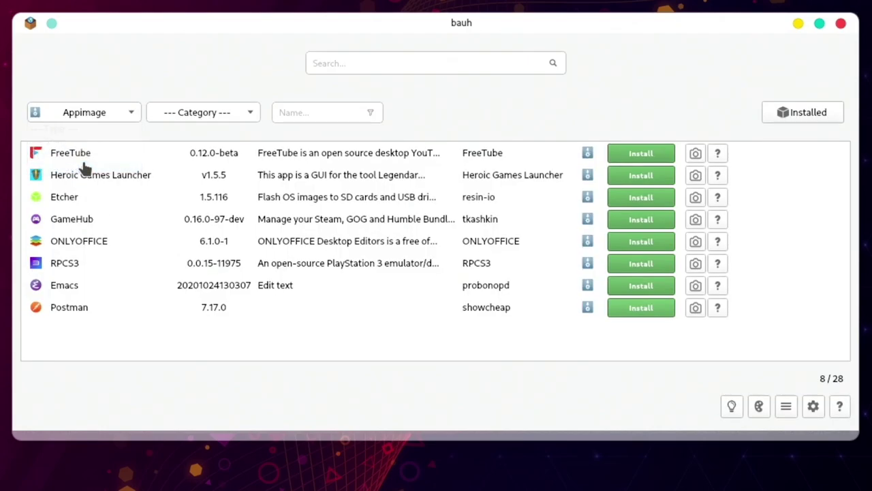
{"action": "left_click", "coordinate": [132, 114]}
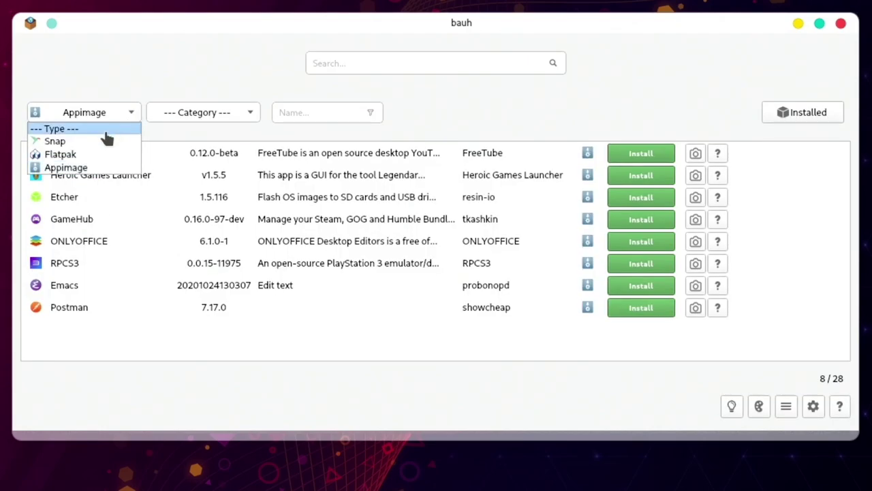
{"action": "left_click", "coordinate": [85, 168]}
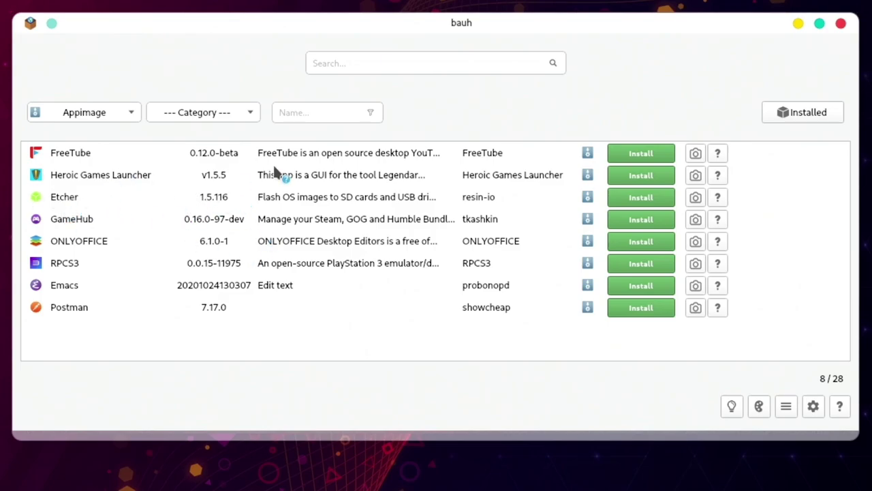
{"action": "left_click", "coordinate": [430, 63]}
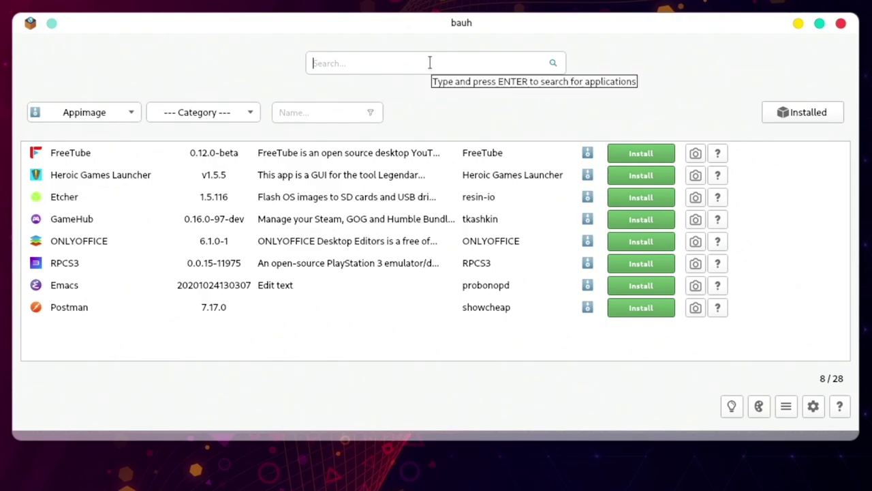
{"action": "left_click", "coordinate": [128, 114]}
{"action": "left_click", "coordinate": [88, 127]}
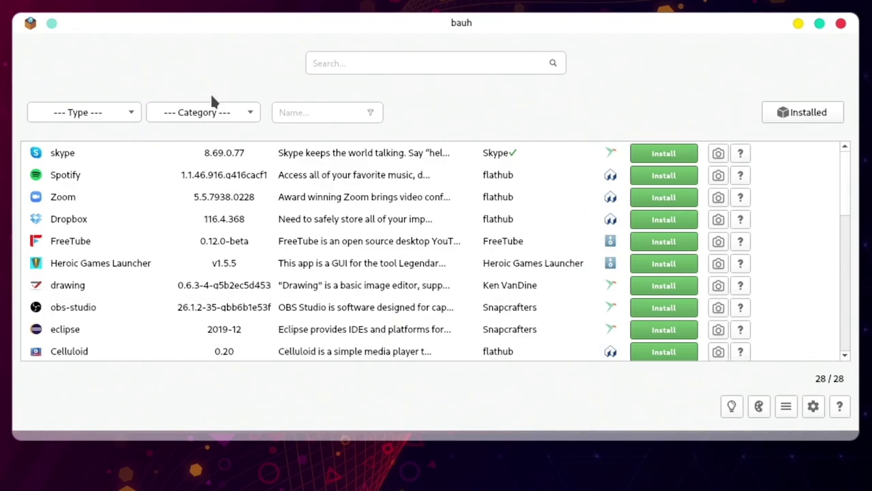
{"action": "left_click", "coordinate": [387, 62]}
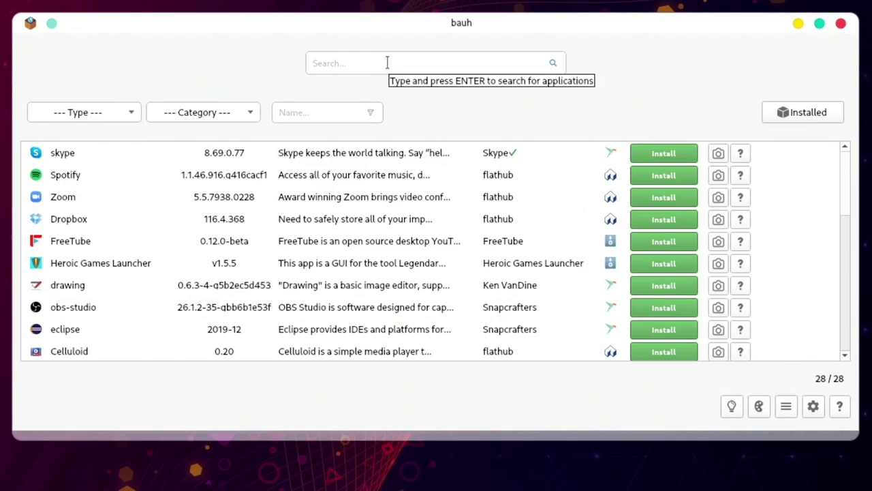
{"action": "type", "text": "libre"}
{"action": "key", "text": "Return"}
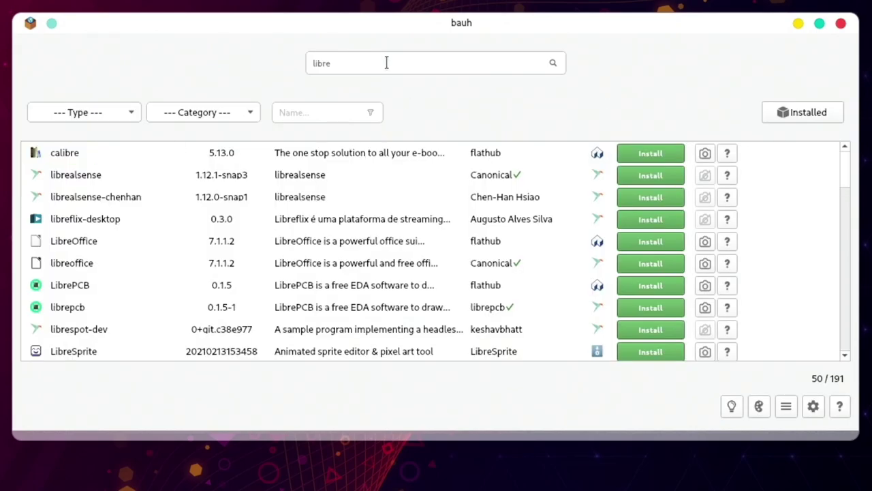
{"action": "scroll", "coordinate": [94, 264], "scroll_direction": "down", "scroll_amount": 12}
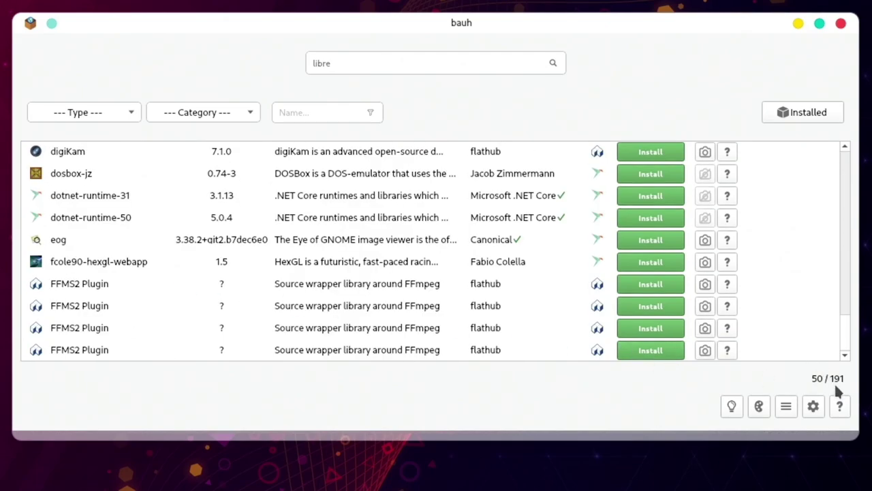
{"action": "scroll", "coordinate": [796, 306], "scroll_direction": "up", "scroll_amount": 12}
{"action": "scroll", "coordinate": [760, 320], "scroll_direction": "up", "scroll_amount": 2}
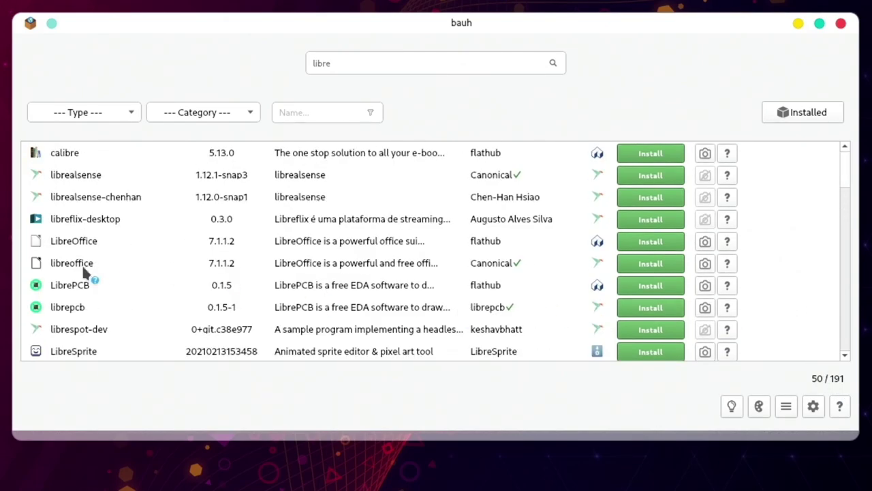
{"action": "left_click", "coordinate": [131, 110]}
{"action": "left_click", "coordinate": [106, 167]}
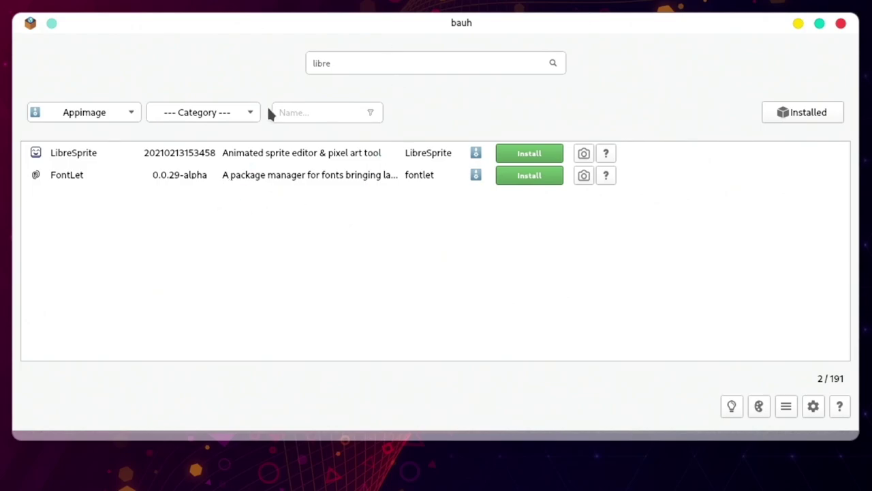
{"action": "left_click_drag", "start_coordinate": [348, 60], "coordinate": [259, 64]}
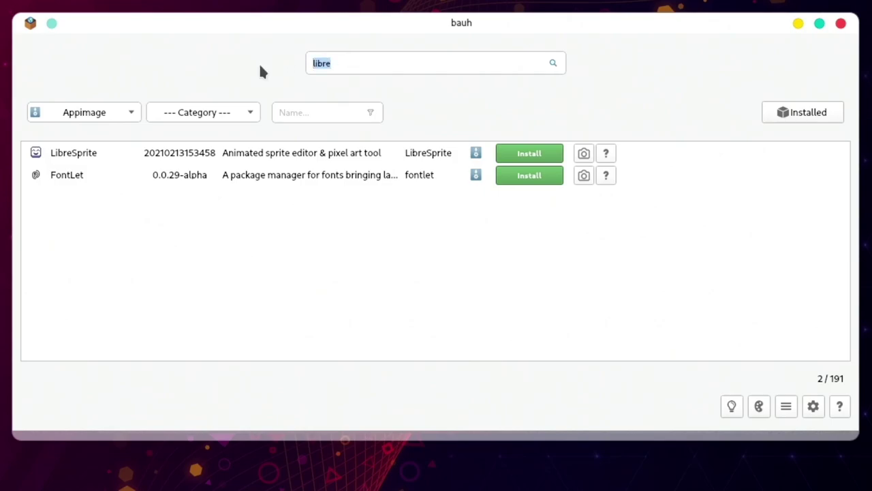
{"action": "key", "text": "BackSpace"}
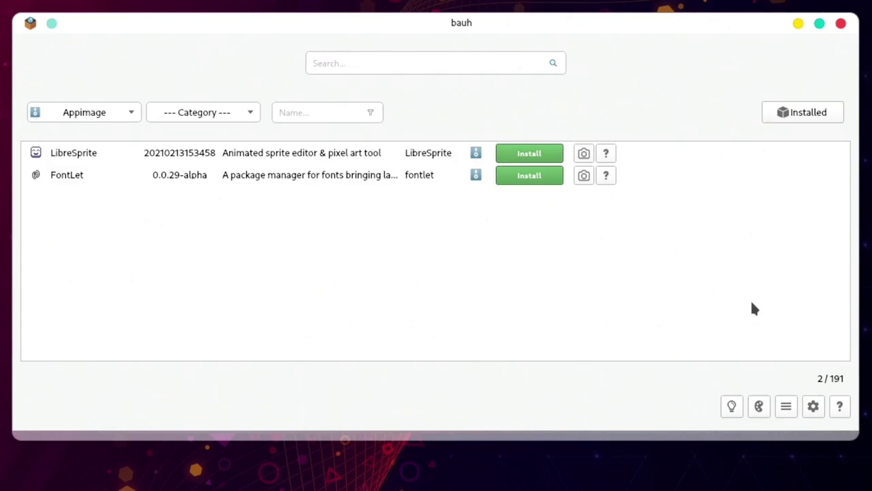
{"action": "left_click", "coordinate": [731, 407]}
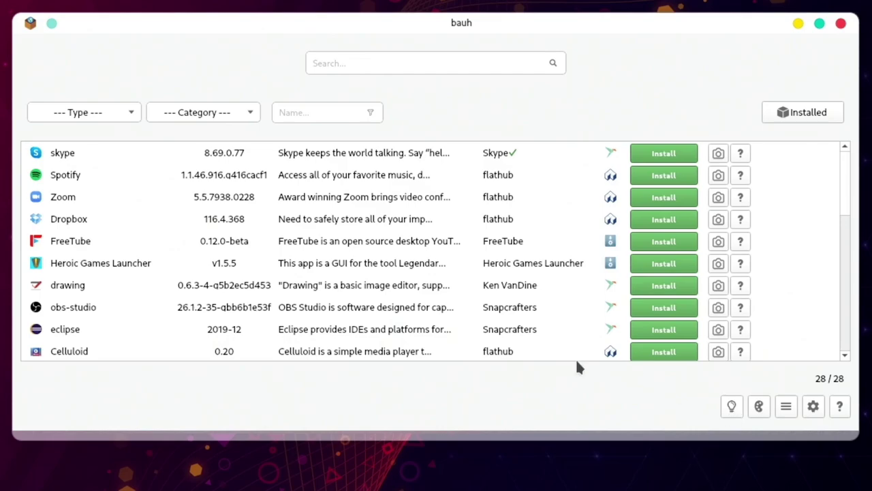
- Filter bauh's list to AppImage and install the Etcher AppImage
{"action": "left_click", "coordinate": [130, 113]}
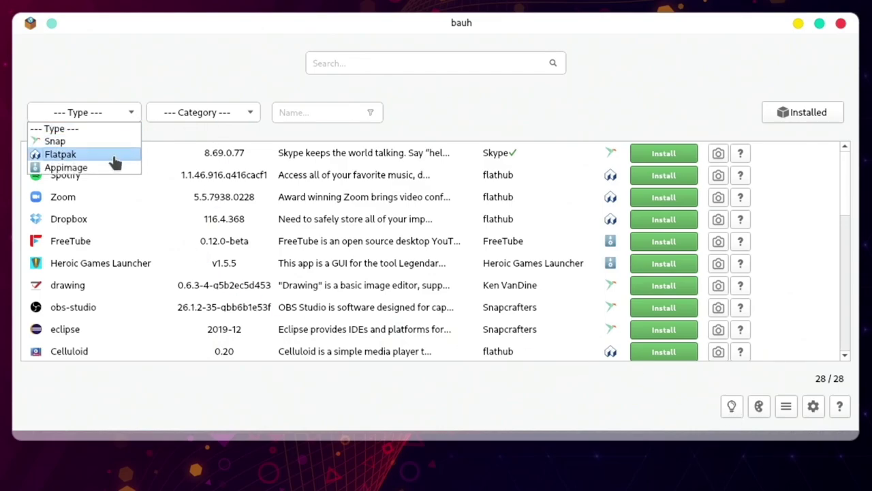
{"action": "left_click", "coordinate": [108, 167]}
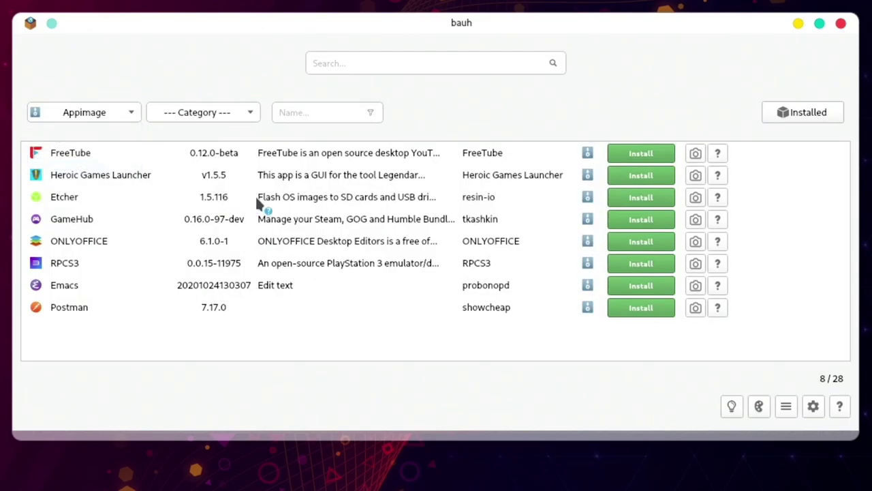
{"action": "left_click", "coordinate": [636, 199]}
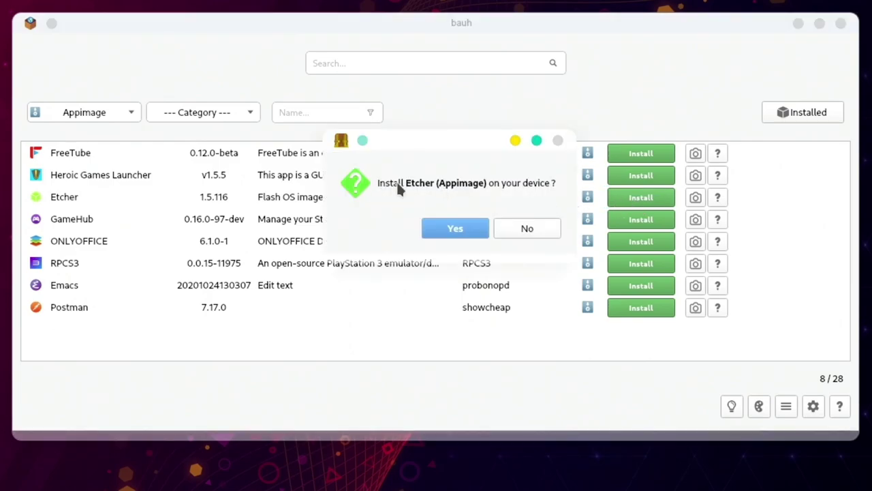
{"action": "left_click", "coordinate": [472, 228]}
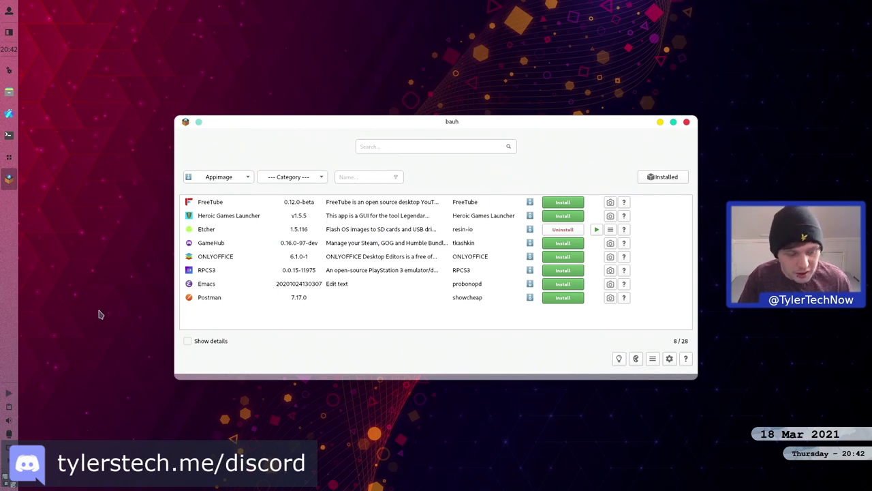
- Launch Etcher from KRunner by searching 'etch', then close its window
{"action": "key", "text": "alt+space"}
{"action": "type", "text": "etch"}
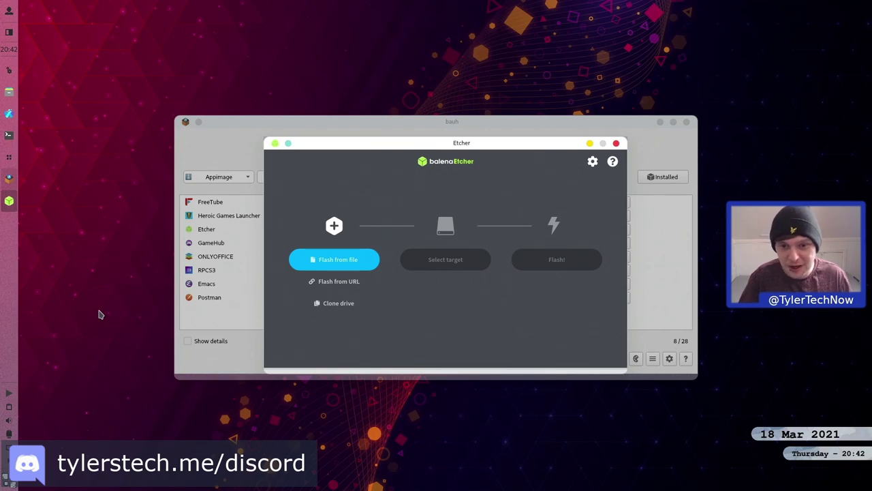
{"action": "left_click", "coordinate": [616, 144]}
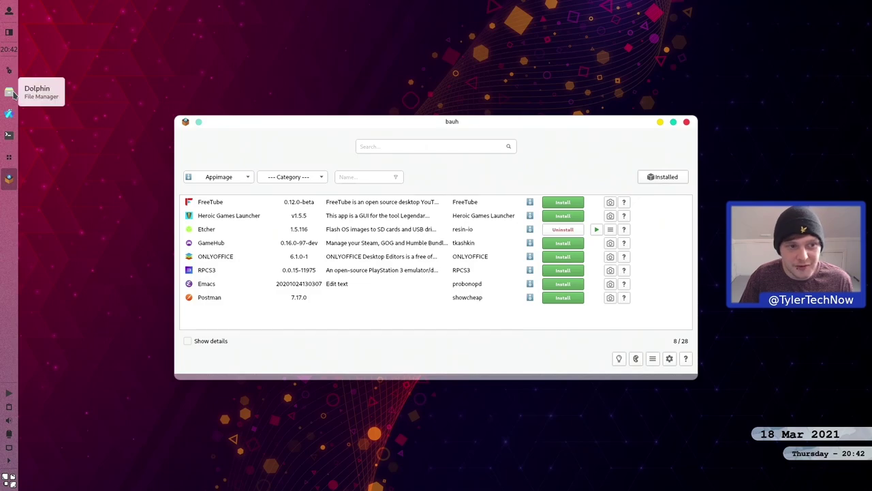
- In Dolphin, show hidden files, go to ~/.local/share/applications and select the Etcher desktop entry
{"action": "left_click", "coordinate": [9, 93]}
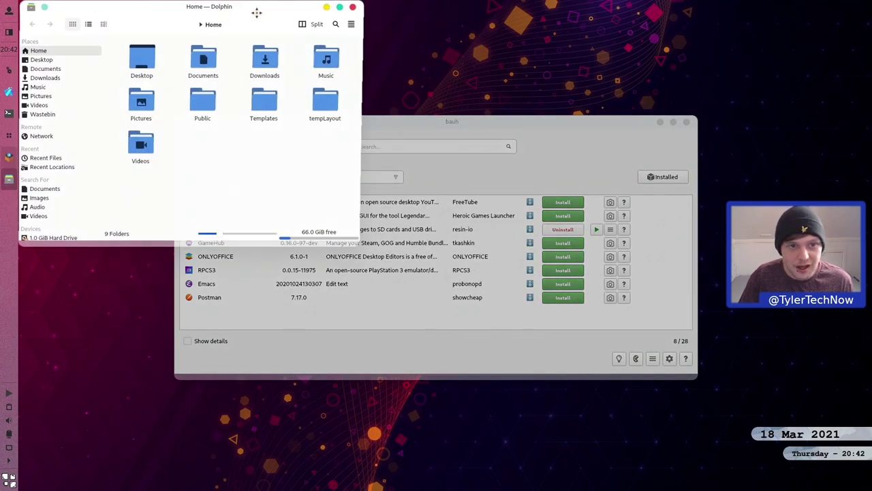
{"action": "left_click_drag", "start_coordinate": [257, 12], "coordinate": [455, 111]}
{"action": "key", "text": "ctrl+h"}
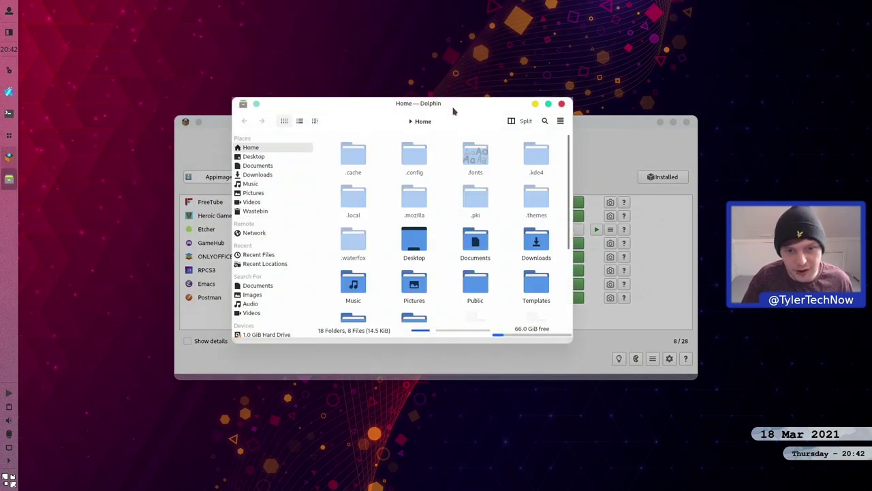
{"action": "left_click", "coordinate": [360, 208]}
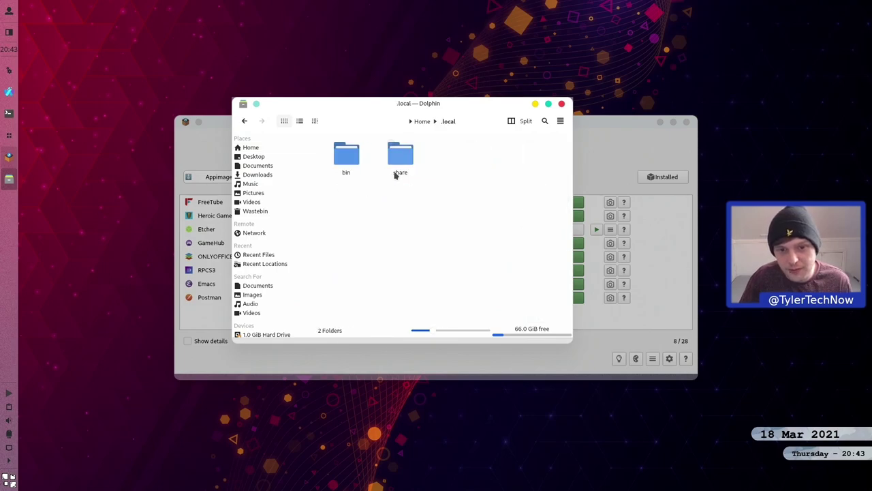
{"action": "left_click", "coordinate": [397, 171]}
{"action": "left_click", "coordinate": [356, 170]}
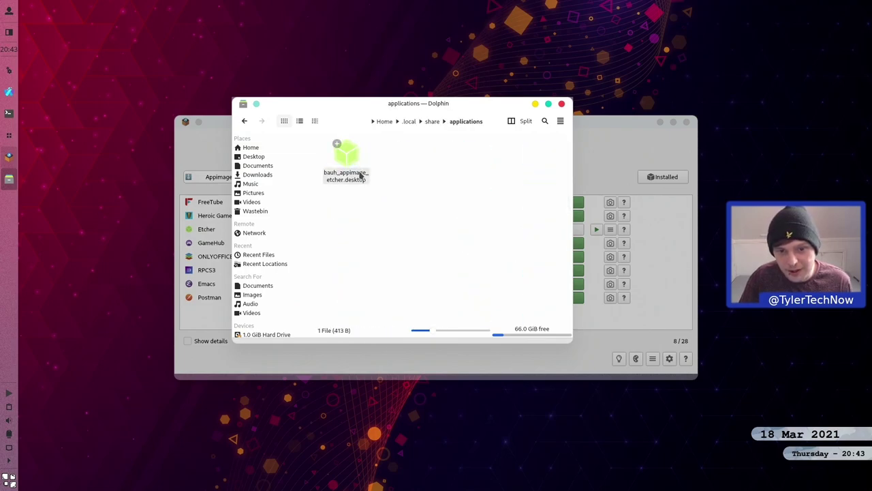
{"action": "left_click_drag", "start_coordinate": [404, 214], "coordinate": [340, 141]}
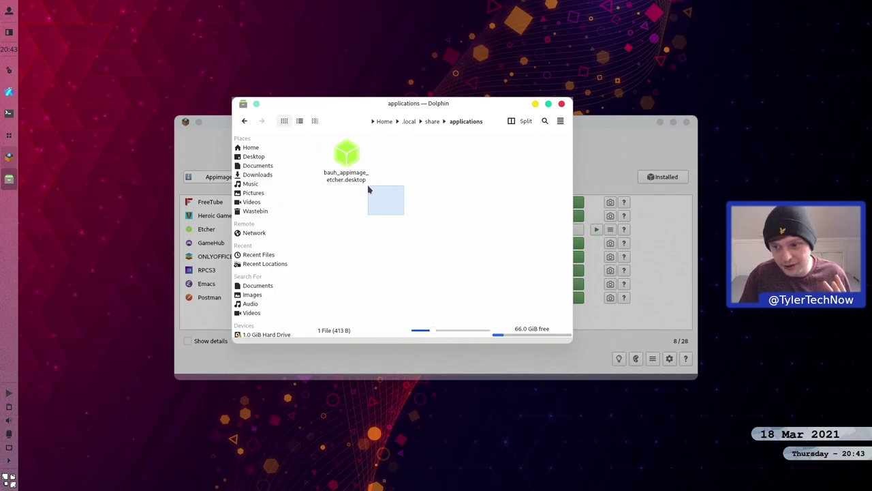
{"action": "left_click_drag", "start_coordinate": [368, 189], "coordinate": [349, 157]}
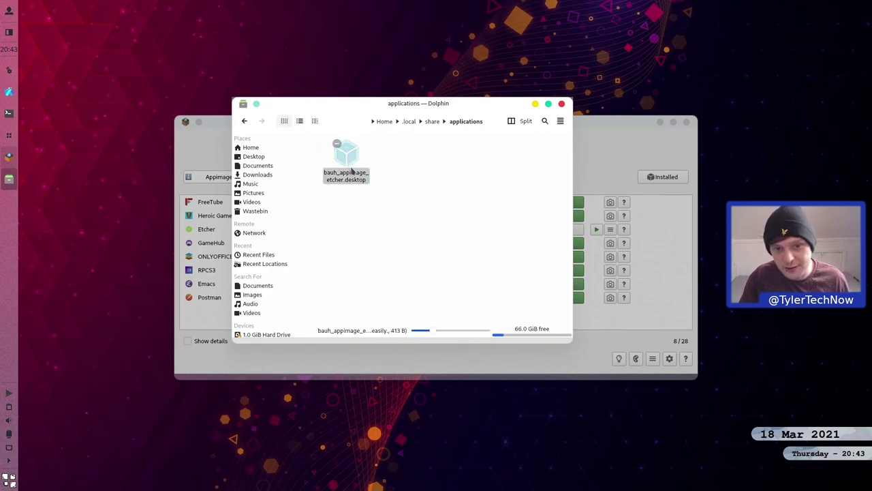
- Open bauh_appimage_etcher.desktop in Kate, check the Exec AppImage name, then close Kate and Dolphin
{"action": "right_click", "coordinate": [352, 170]}
{"action": "left_click", "coordinate": [394, 177]}
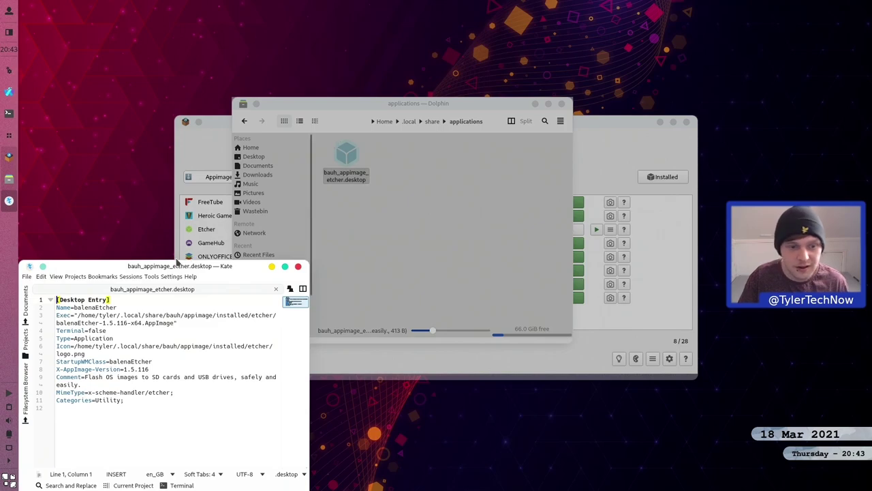
{"action": "left_click_drag", "start_coordinate": [177, 261], "coordinate": [436, 108]}
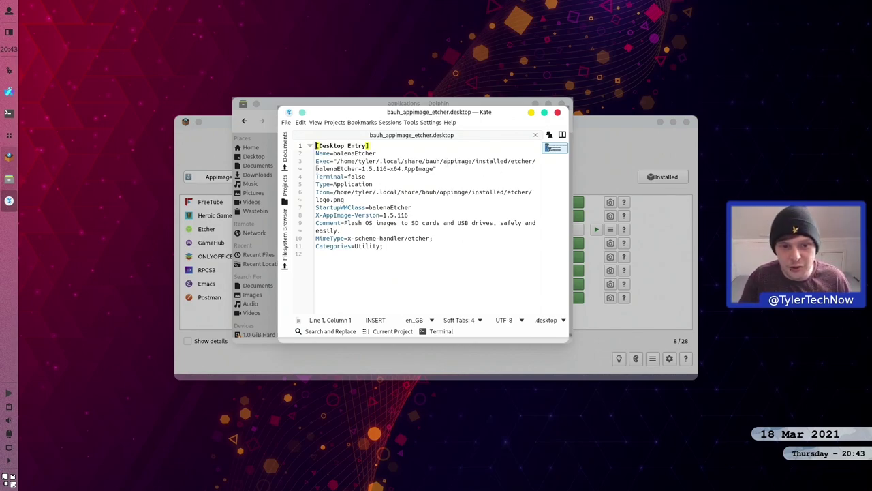
{"action": "left_click_drag", "start_coordinate": [317, 169], "coordinate": [458, 170]}
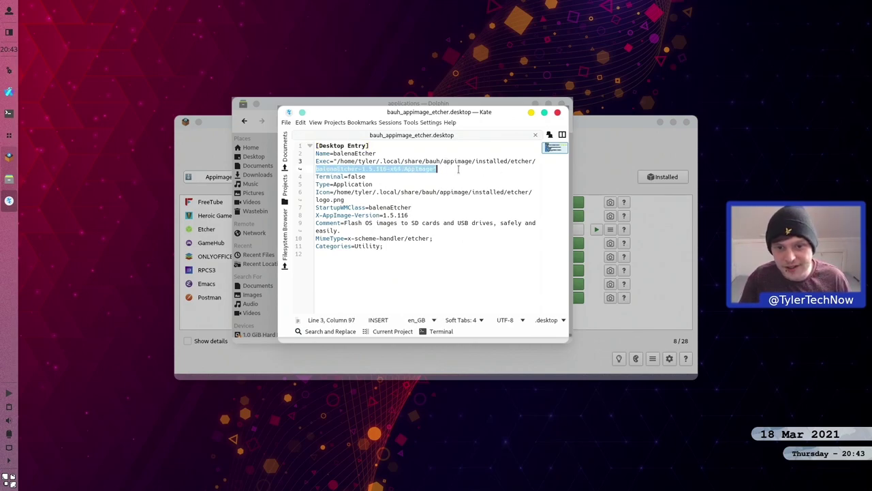
{"action": "left_click", "coordinate": [558, 113]}
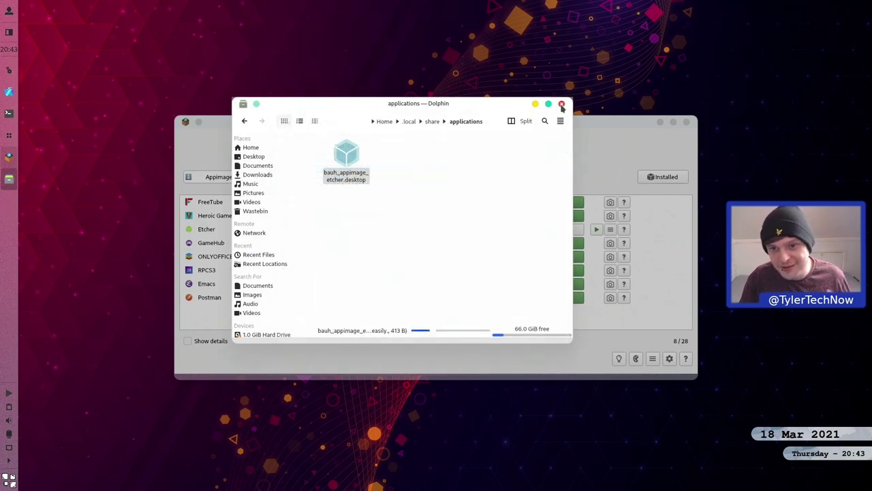
{"action": "left_click", "coordinate": [561, 104]}
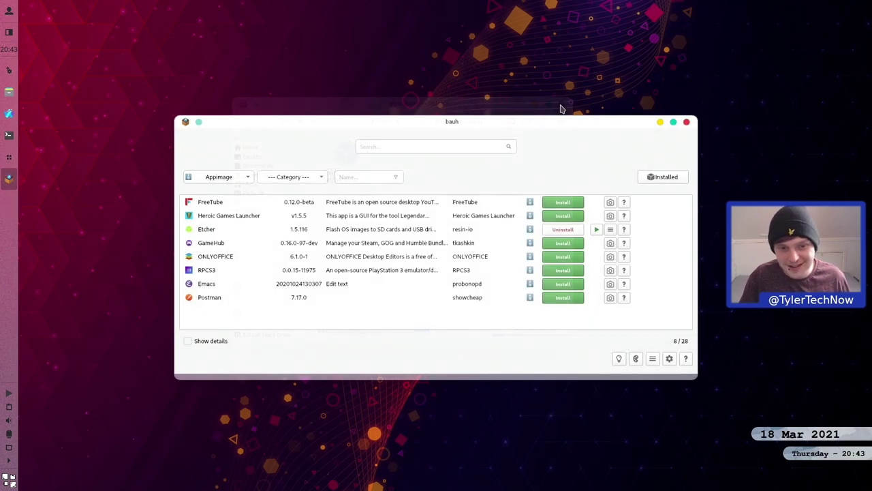
- Install chromium as a Snap, authorising with the account password and declining a system backup
{"action": "left_click", "coordinate": [250, 177]}
{"action": "left_click", "coordinate": [204, 191]}
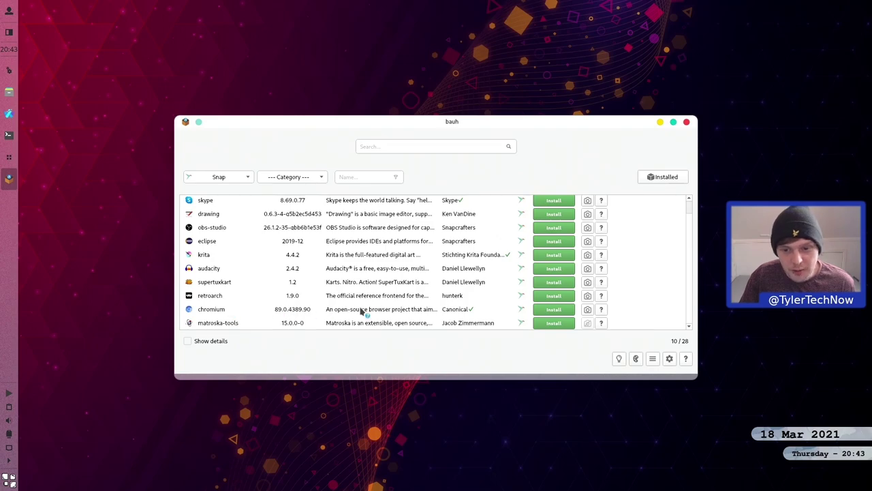
{"action": "left_click", "coordinate": [552, 312]}
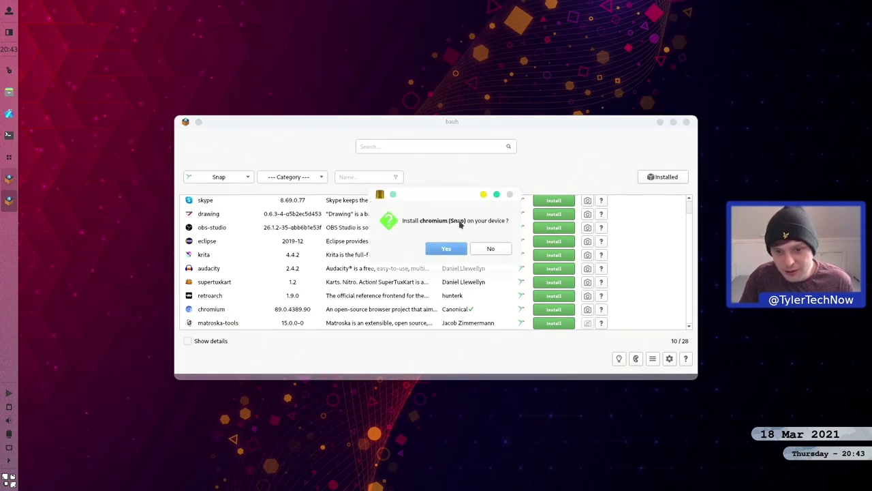
{"action": "left_click", "coordinate": [446, 250]}
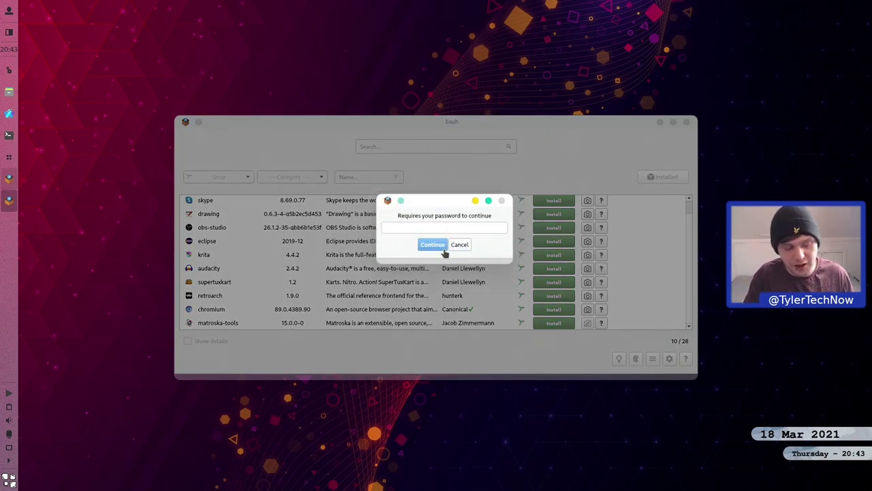
{"action": "type", "text": "**********"}
{"action": "key", "text": "Return"}
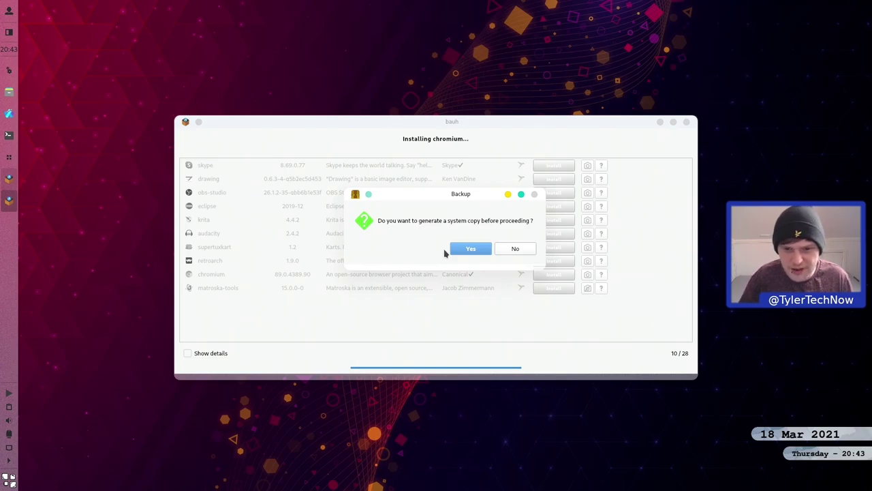
{"action": "left_click", "coordinate": [515, 248]}
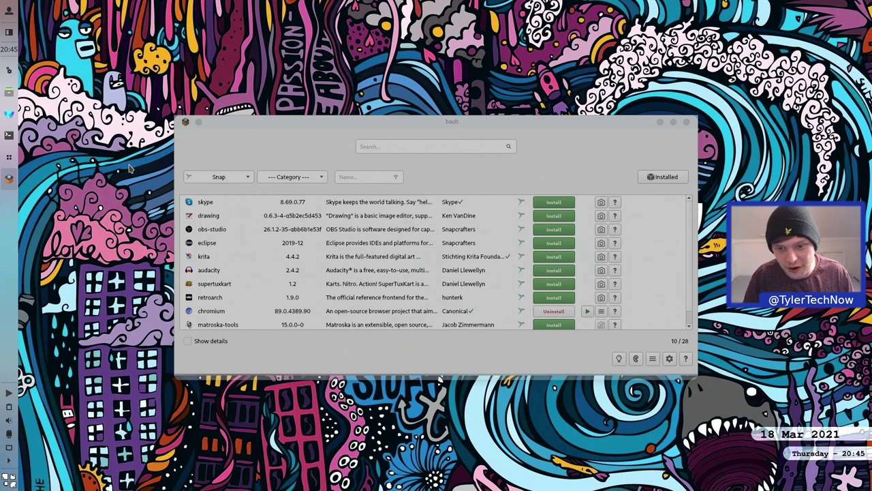
- Launch the newly installed chromium from bauh, then close it
{"action": "left_click", "coordinate": [353, 125]}
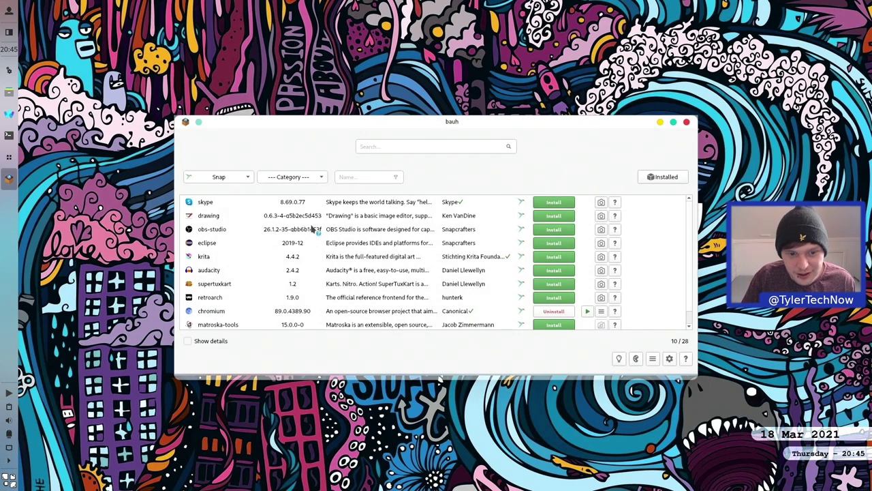
{"action": "left_click", "coordinate": [588, 311]}
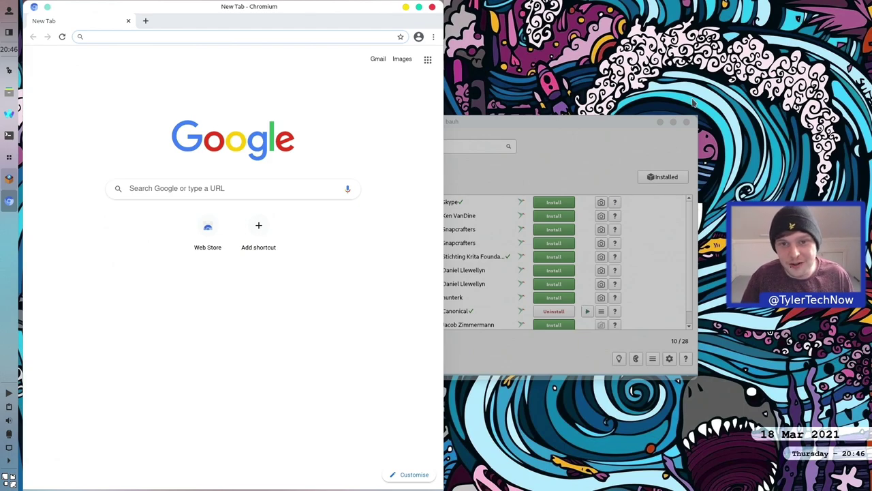
{"action": "left_click", "coordinate": [432, 7]}
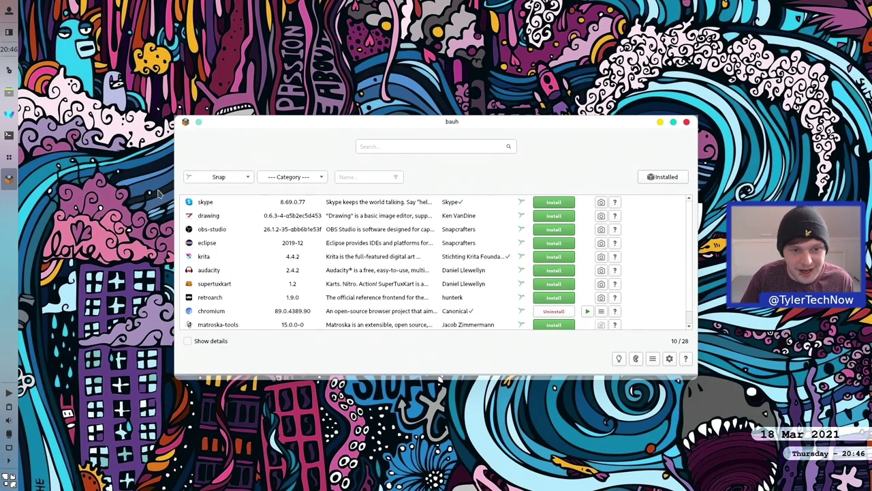
- Filter bauh to Flatpak and install Spotify for the current user only, with no backup
{"action": "left_click", "coordinate": [246, 176]}
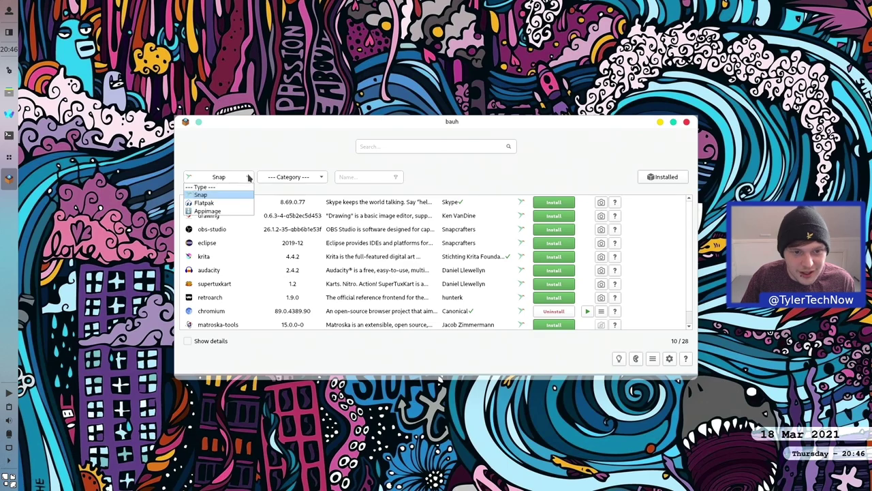
{"action": "left_click", "coordinate": [225, 203]}
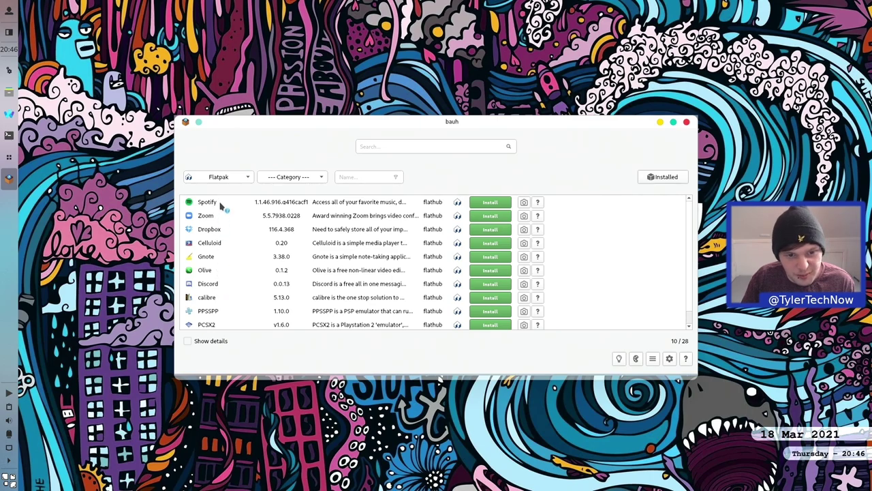
{"action": "left_click", "coordinate": [222, 204]}
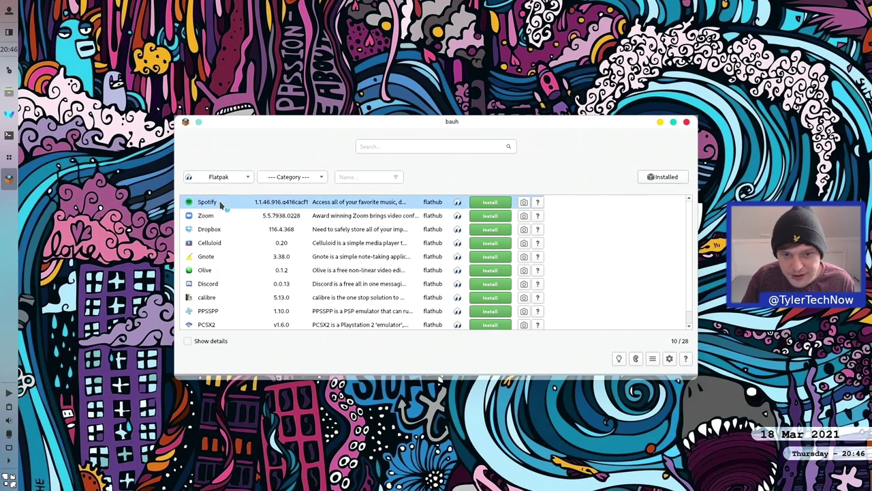
{"action": "left_click", "coordinate": [488, 203]}
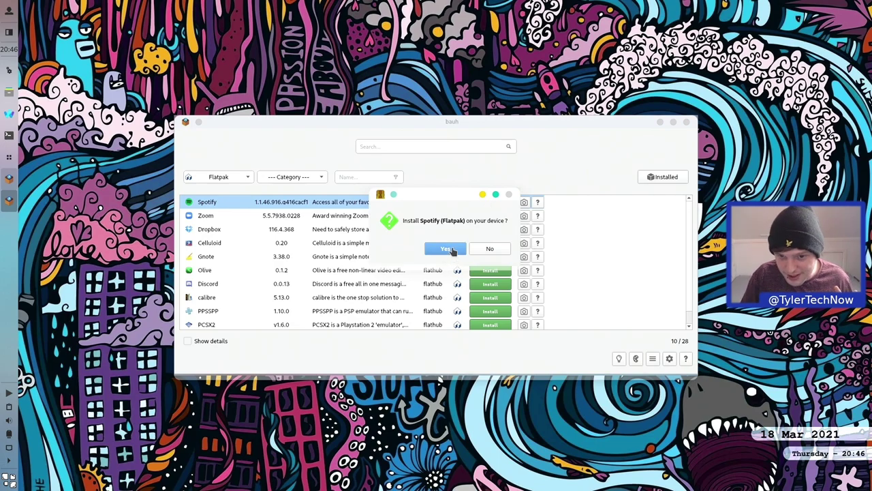
{"action": "left_click", "coordinate": [446, 249]}
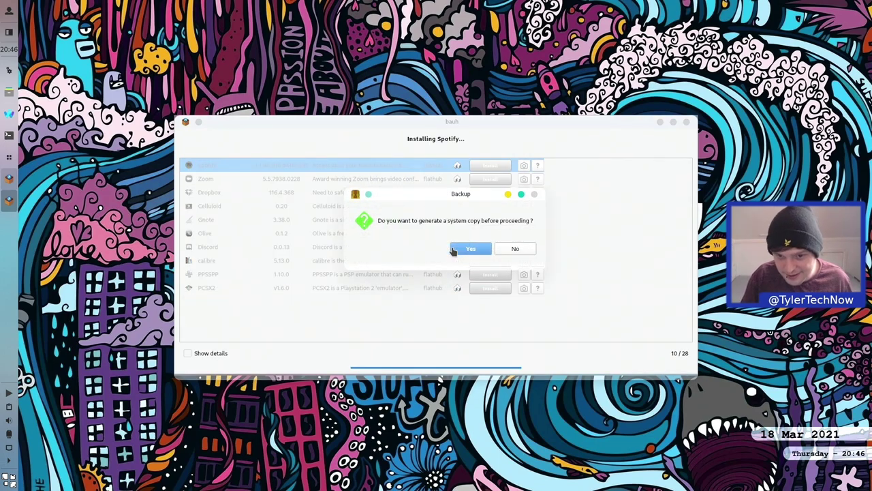
{"action": "left_click", "coordinate": [513, 249]}
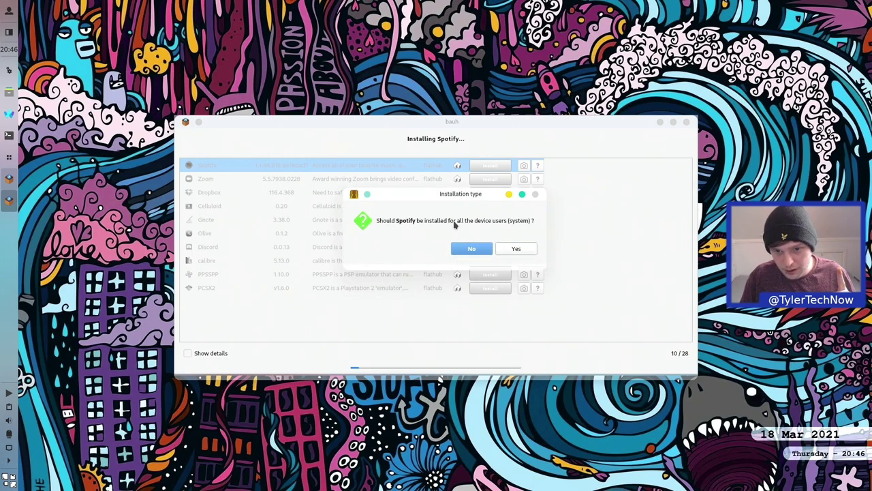
{"action": "left_click", "coordinate": [474, 248]}
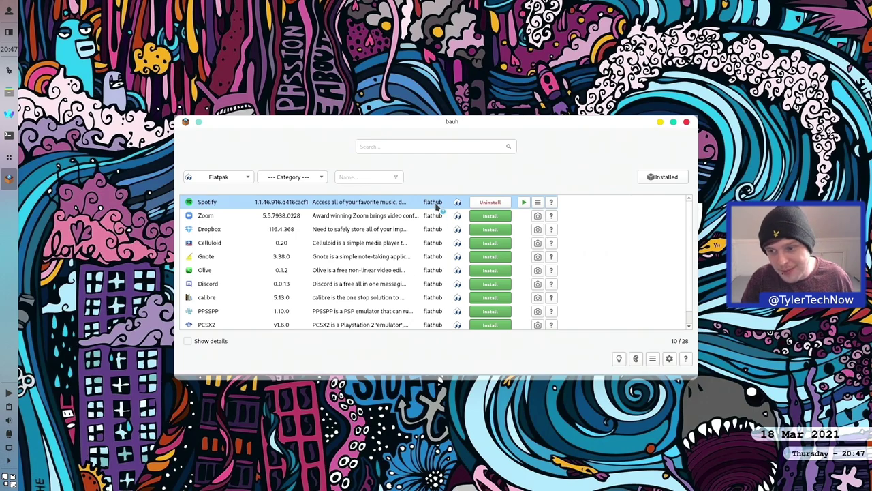
- Launch Spotify to its login screen, close it, then close the bauh window
{"action": "left_click", "coordinate": [523, 204]}
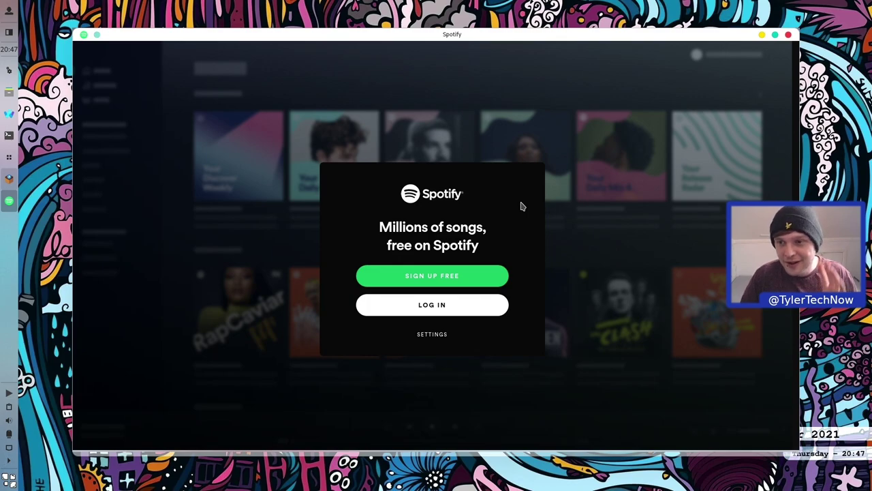
{"action": "left_click", "coordinate": [788, 35]}
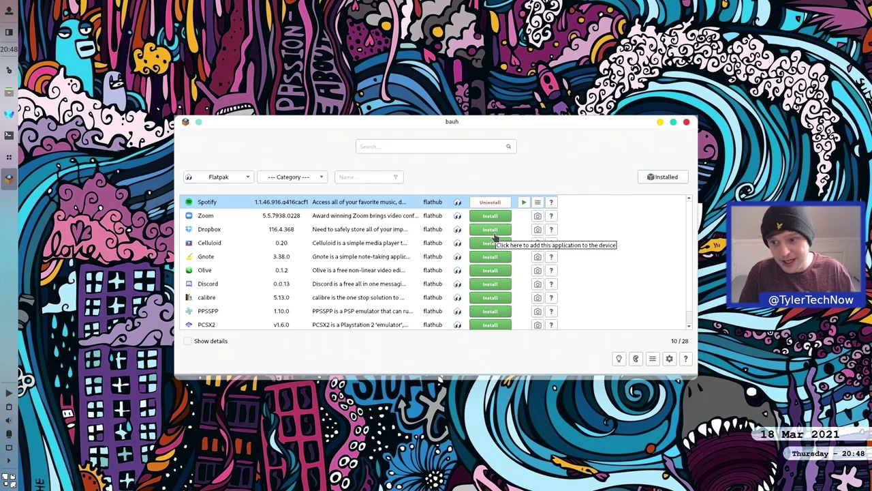
{"action": "left_click", "coordinate": [687, 125]}
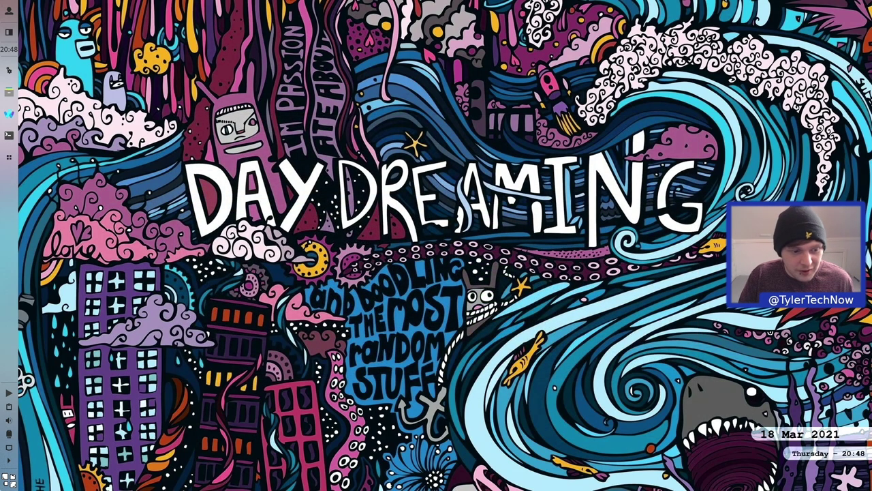
- Briefly launch Firetools and LibreOffice Writer from the launcher, then close Writer and quit the dock
{"action": "left_click", "coordinate": [12, 480]}
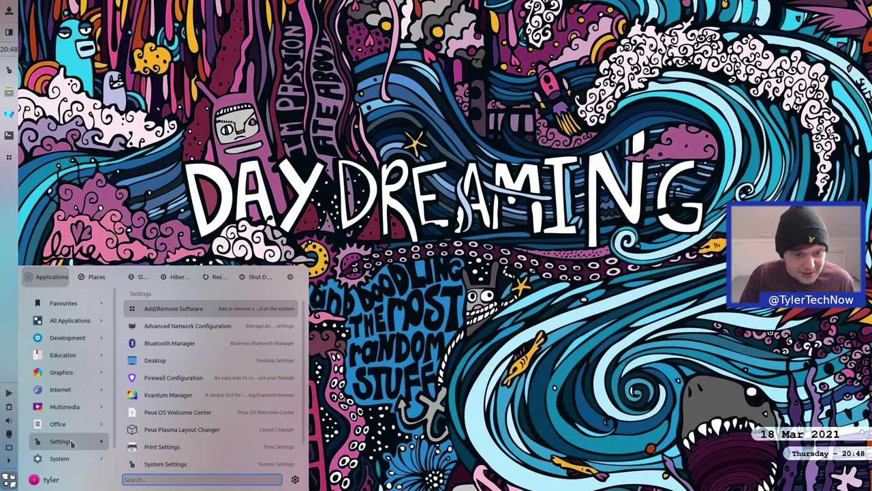
{"action": "mouse_move", "coordinate": [73, 463]}
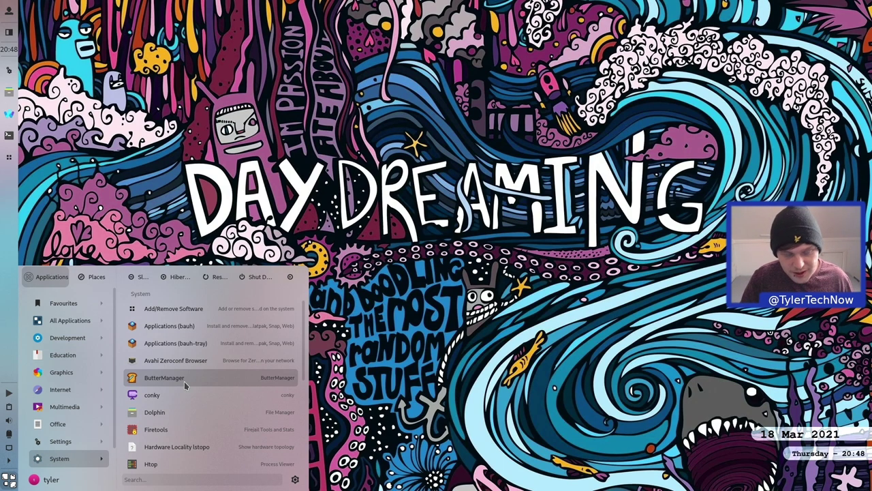
{"action": "left_click", "coordinate": [173, 429]}
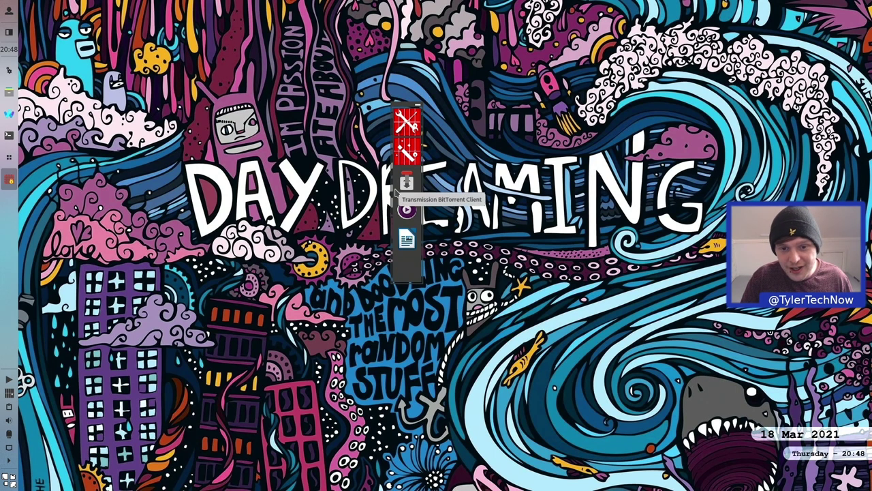
{"action": "left_click", "coordinate": [412, 237]}
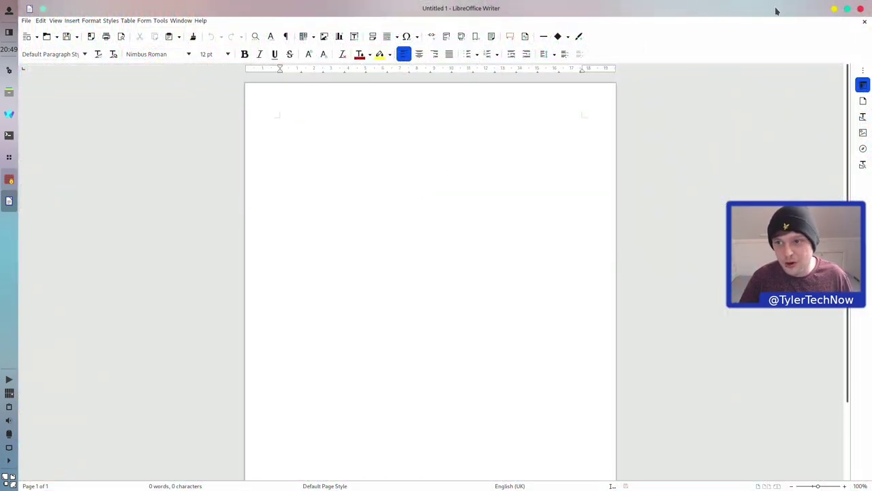
{"action": "left_click", "coordinate": [860, 9]}
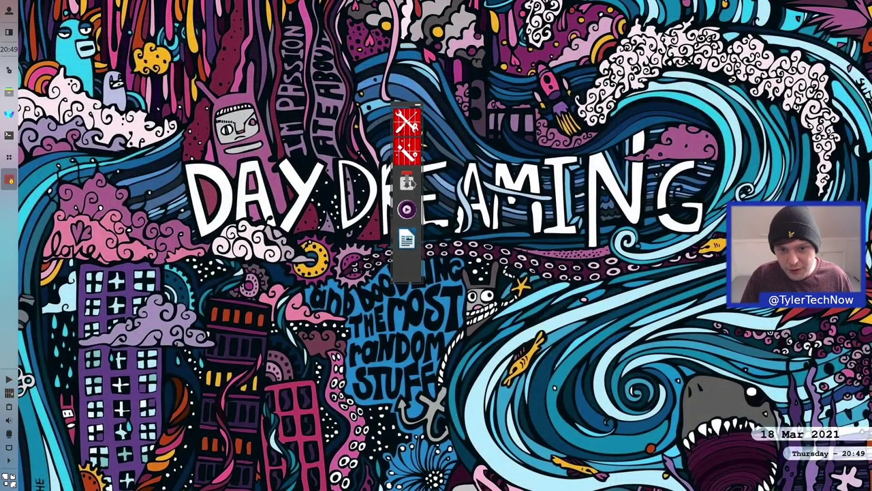
{"action": "right_click", "coordinate": [408, 264]}
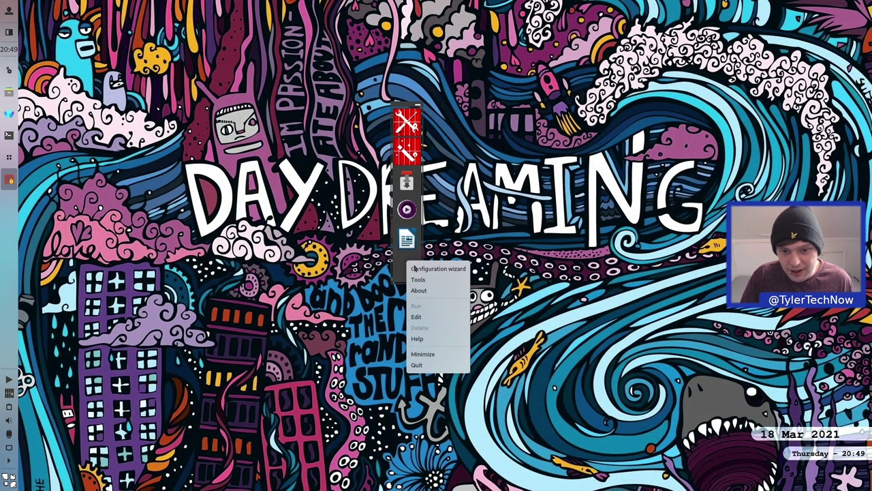
{"action": "left_click", "coordinate": [426, 366]}
{"action": "left_click", "coordinate": [9, 476]}
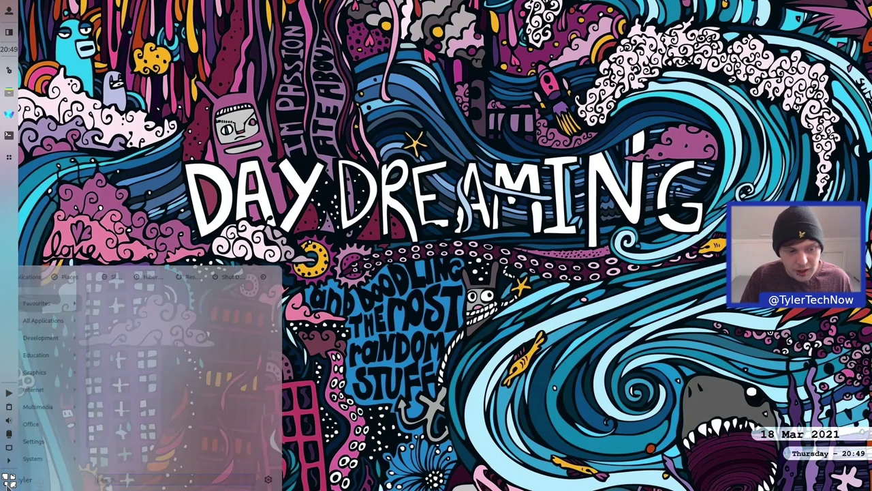
- Scroll the launcher's System category down until Timeshift and USB Image Writer appear
{"action": "mouse_move", "coordinate": [60, 441]}
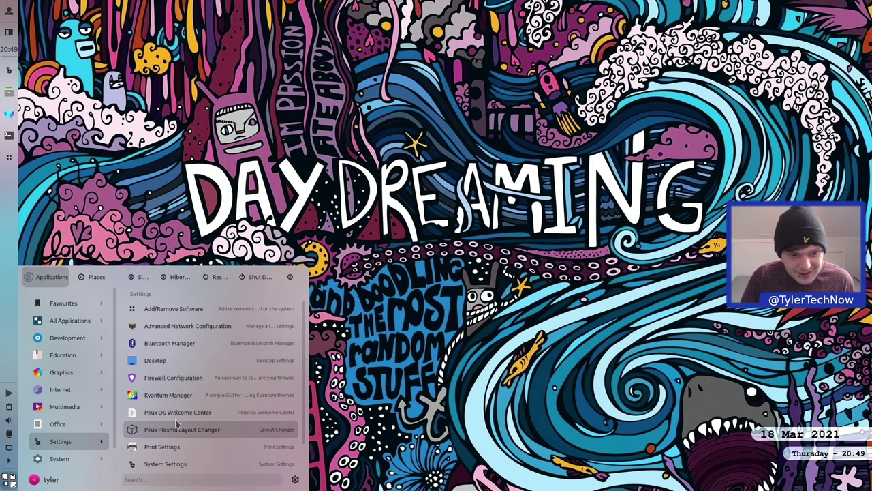
{"action": "scroll", "coordinate": [175, 424], "scroll_direction": "down", "scroll_amount": 1}
{"action": "mouse_move", "coordinate": [116, 453]}
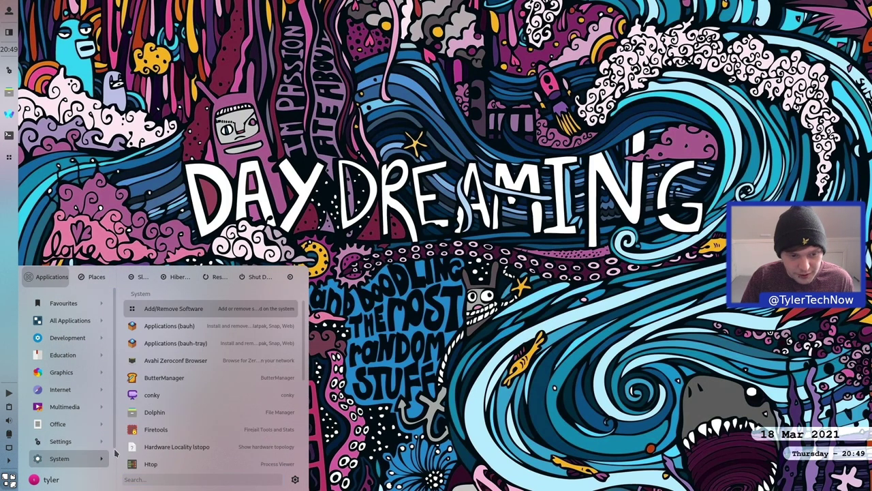
{"action": "scroll", "coordinate": [171, 425], "scroll_direction": "down", "scroll_amount": 2}
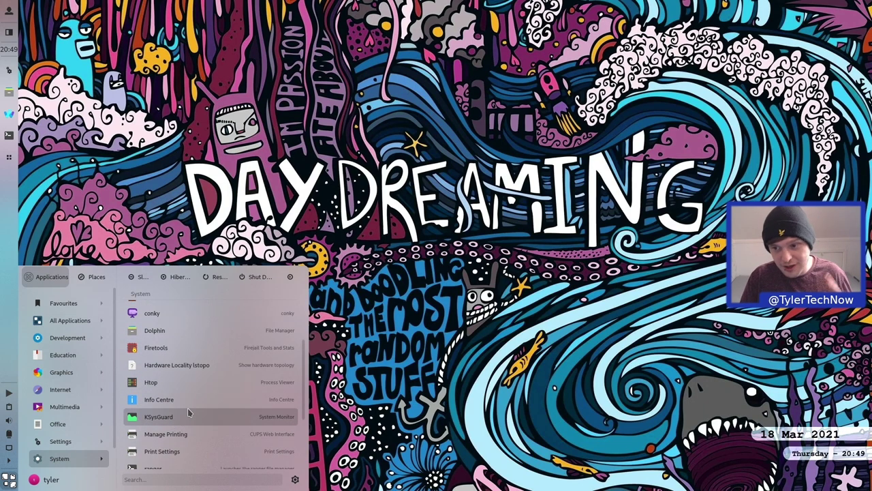
{"action": "scroll", "coordinate": [190, 413], "scroll_direction": "down", "scroll_amount": 1}
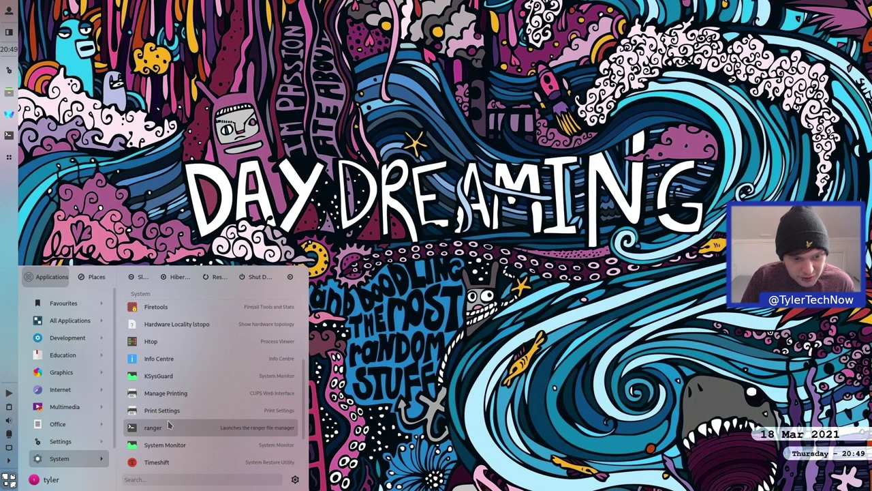
{"action": "scroll", "coordinate": [176, 422], "scroll_direction": "down", "scroll_amount": 2}
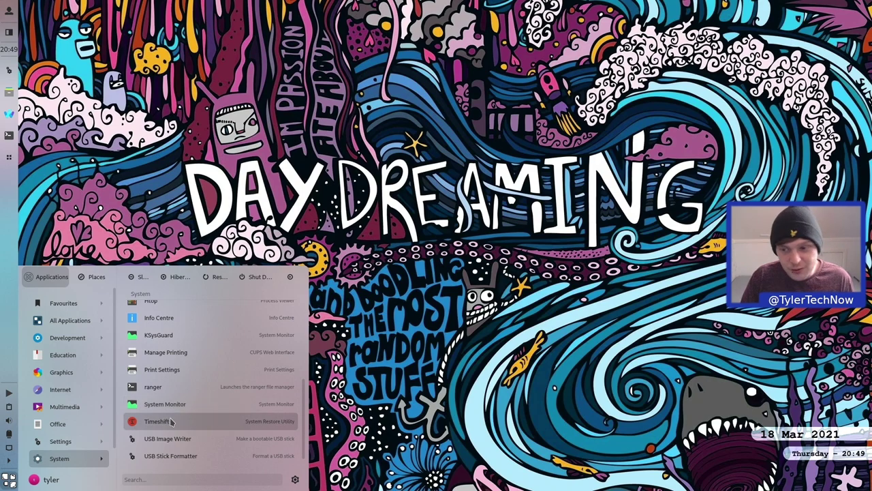
- Run Timeshift's setup wizard with BTRFS snapshots on sda2 and daily schedule, then close Timeshift
{"action": "left_click", "coordinate": [157, 421]}
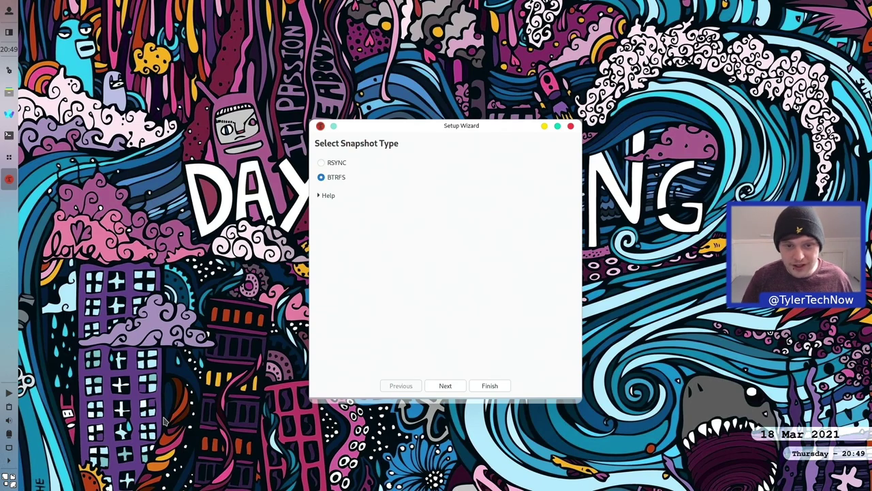
{"action": "left_click", "coordinate": [449, 386]}
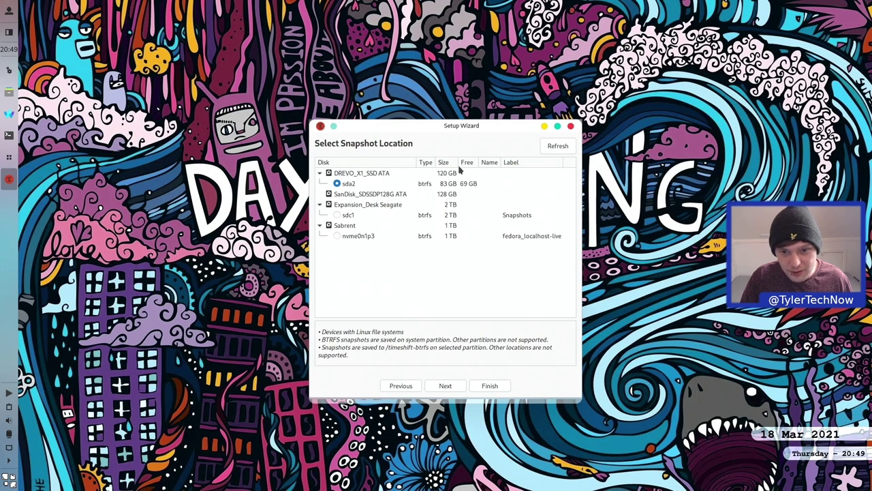
{"action": "left_click", "coordinate": [447, 386]}
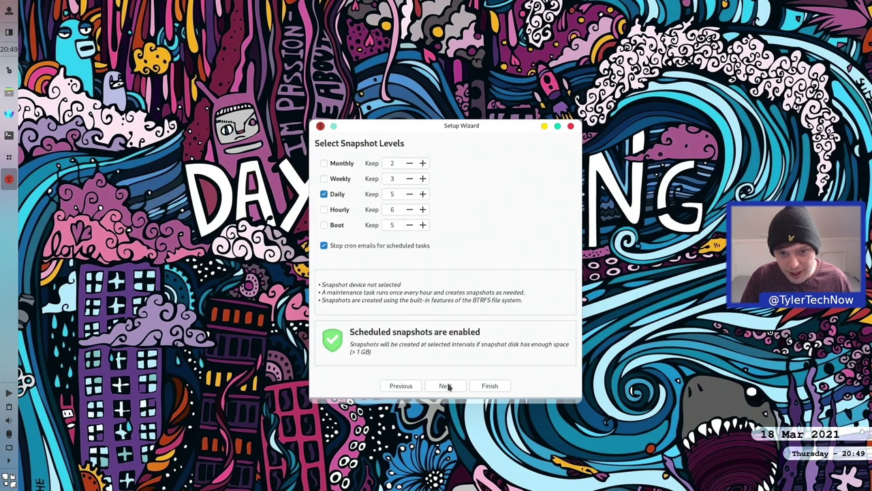
{"action": "left_click", "coordinate": [485, 387]}
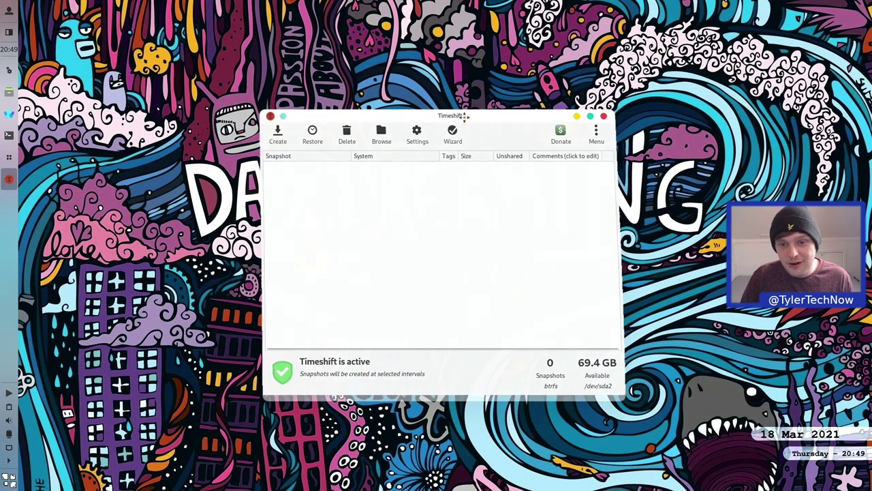
{"action": "mouse_move", "coordinate": [463, 116]}
{"action": "left_mouse_down"}
{"action": "mouse_move", "coordinate": [411, 94]}
{"action": "mouse_move", "coordinate": [510, 113]}
{"action": "mouse_move", "coordinate": [414, 142]}
{"action": "mouse_move", "coordinate": [355, 129]}
{"action": "mouse_move", "coordinate": [353, 88]}
{"action": "mouse_move", "coordinate": [477, 114]}
{"action": "mouse_move", "coordinate": [467, 127]}
{"action": "left_mouse_up"}
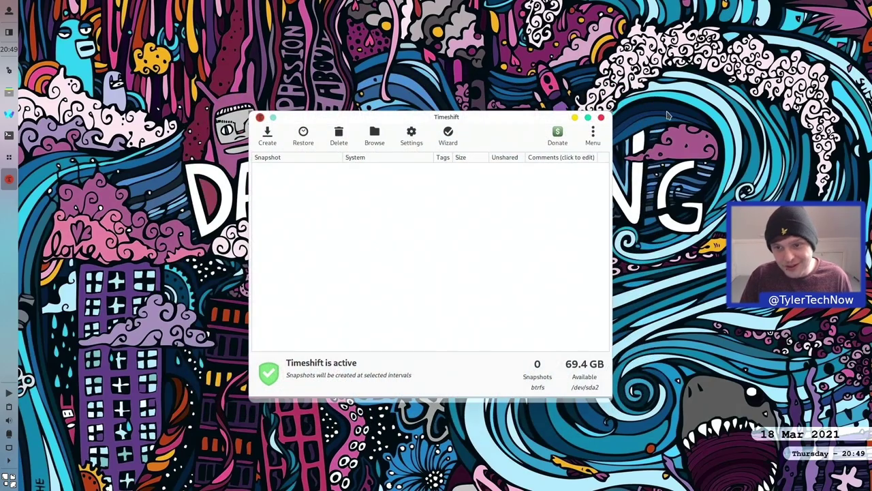
{"action": "left_click", "coordinate": [602, 122]}
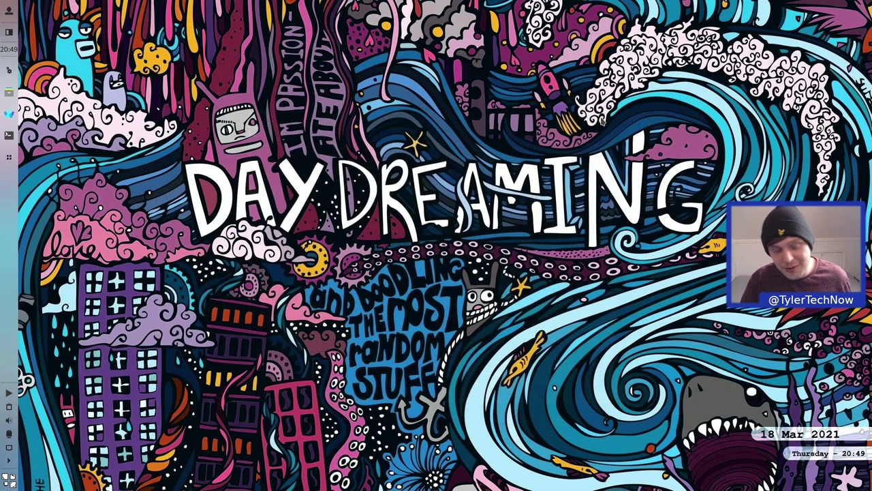
- After briefly opening and closing a terminal, launch Add/Remove Software by searching 'pama' in KRunner
{"action": "key", "text": "ctrl+alt+t"}
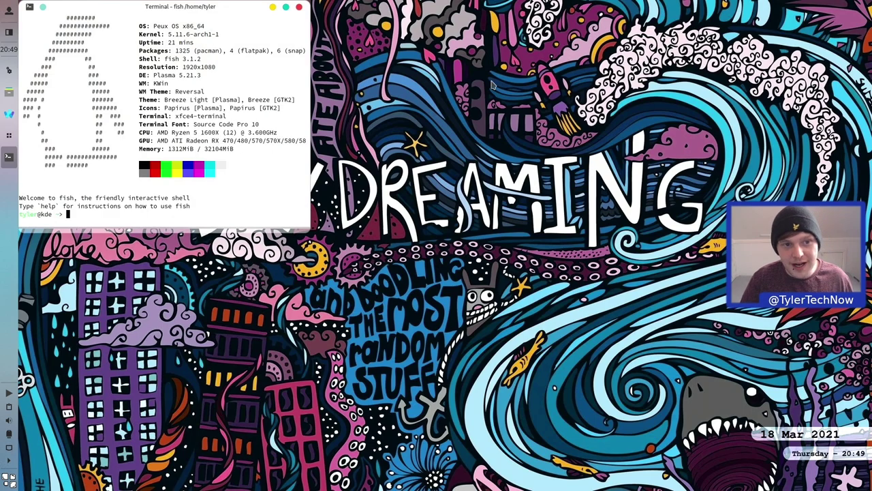
{"action": "left_click", "coordinate": [298, 6]}
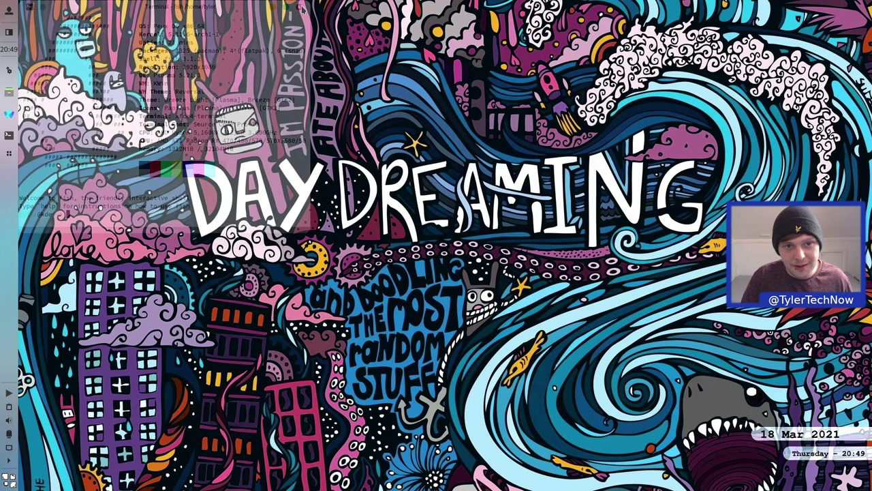
{"action": "key", "text": "alt+space"}
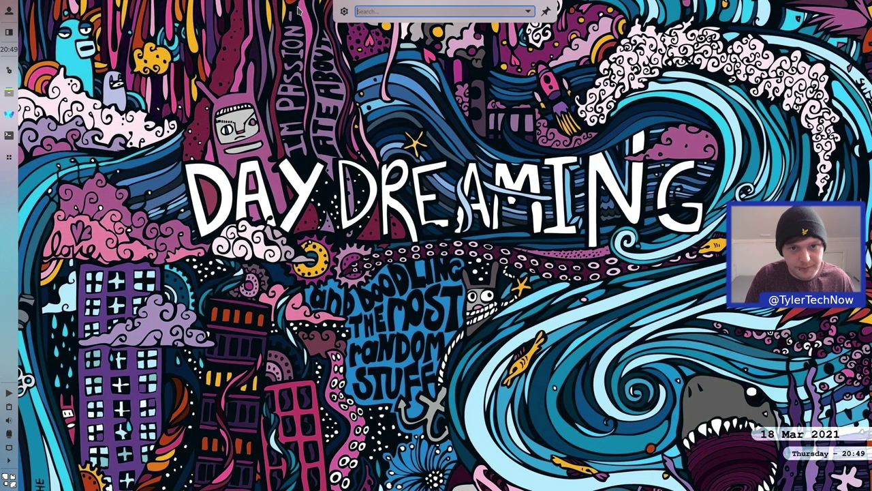
{"action": "type", "text": "pamac"}
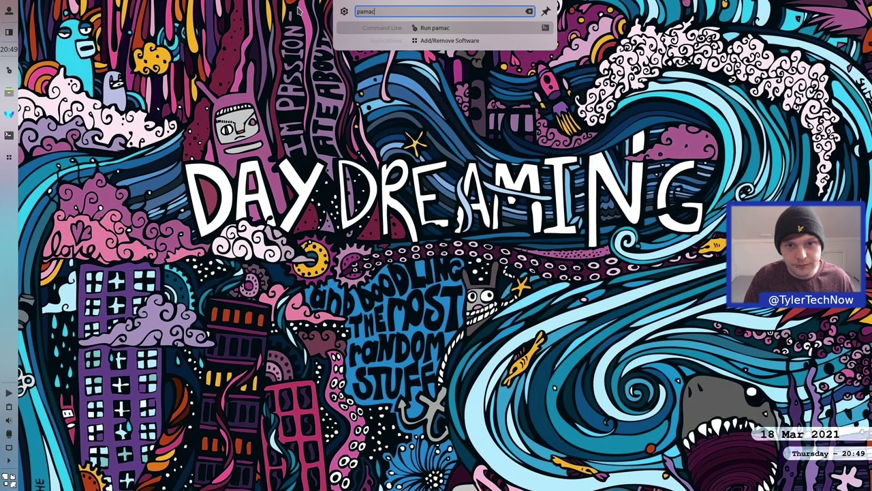
{"action": "key", "text": "Return"}
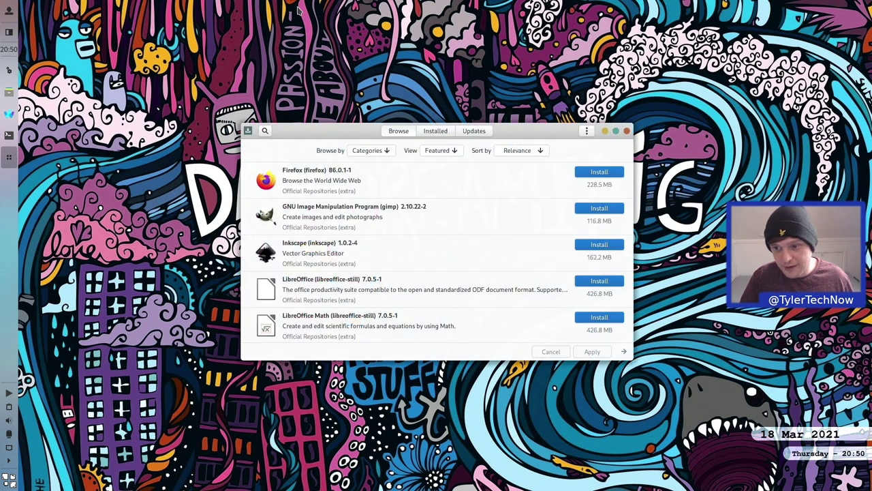
- Check for updates and apply all 323.4 MB of pending package upgrades
{"action": "left_click", "coordinate": [476, 132]}
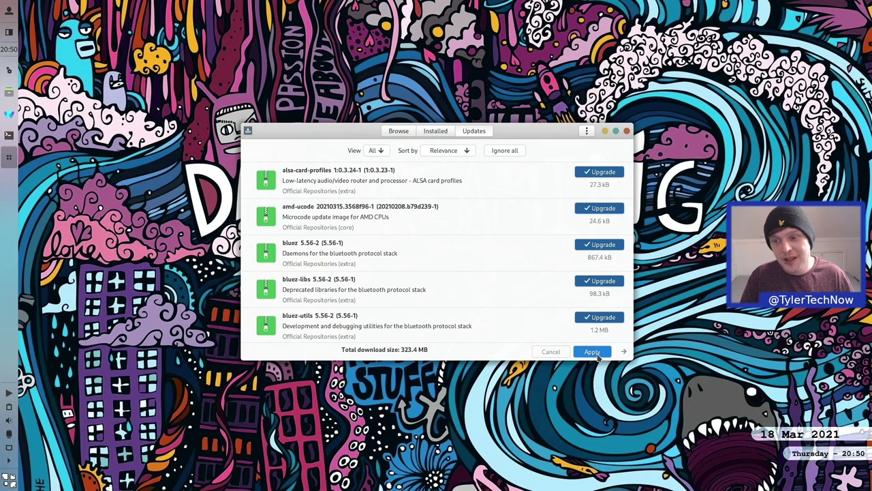
{"action": "left_click", "coordinate": [592, 352]}
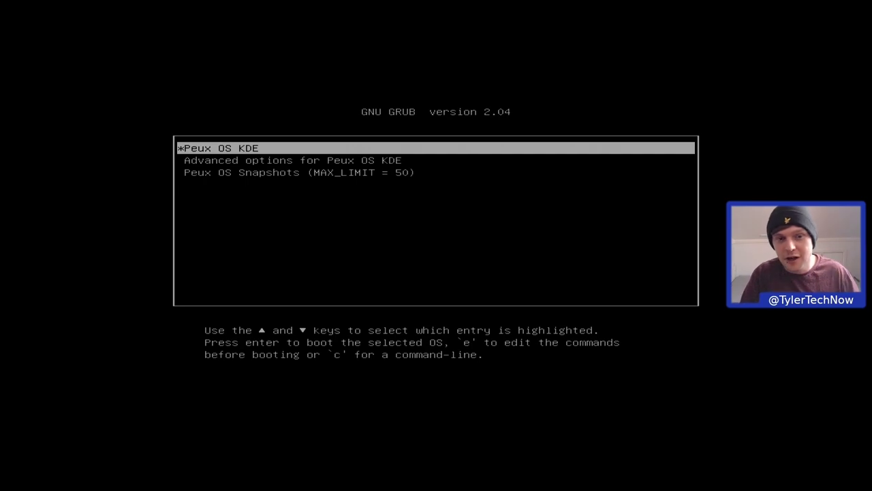
- Open the Peux OS Snapshots boot submenu to review the two Timeshift snapshots, then go back
{"action": "key", "text": "Down"}
{"action": "key", "text": "Down"}
{"action": "key", "text": "Return"}
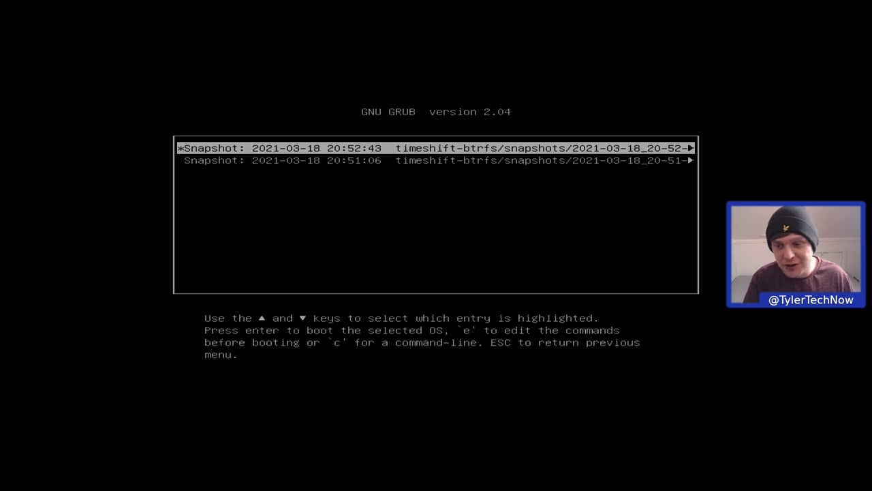
{"action": "key", "text": "Escape"}
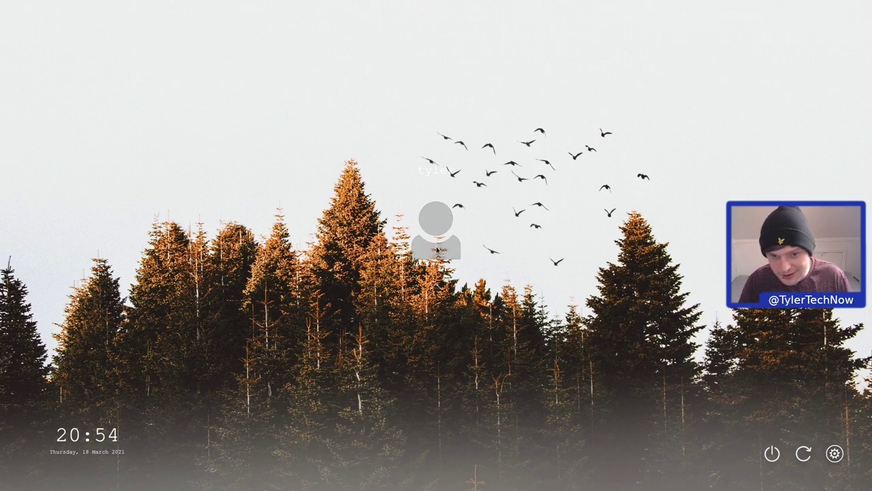
- Select the user avatar and sign in with the account password
{"action": "left_click", "coordinate": [437, 250]}
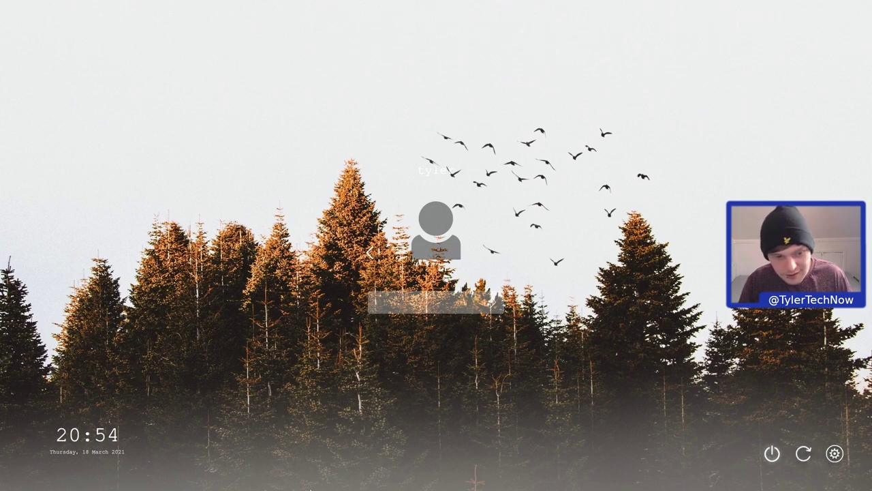
{"action": "type", "text": "********"}
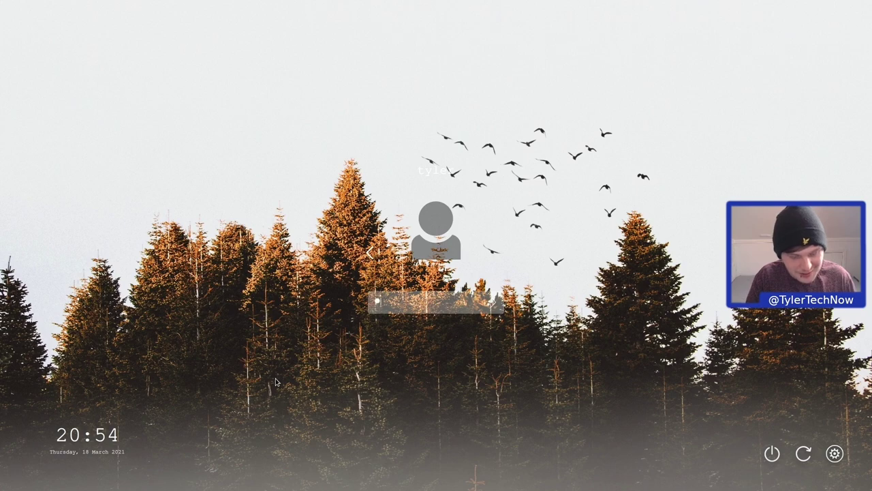
{"action": "key", "text": "Return"}
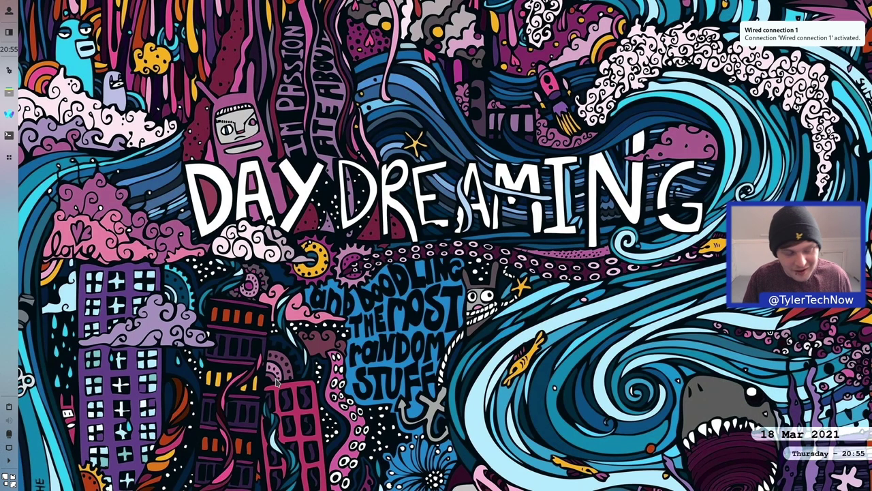
{"action": "key", "text": "ctrl+alt+t"}
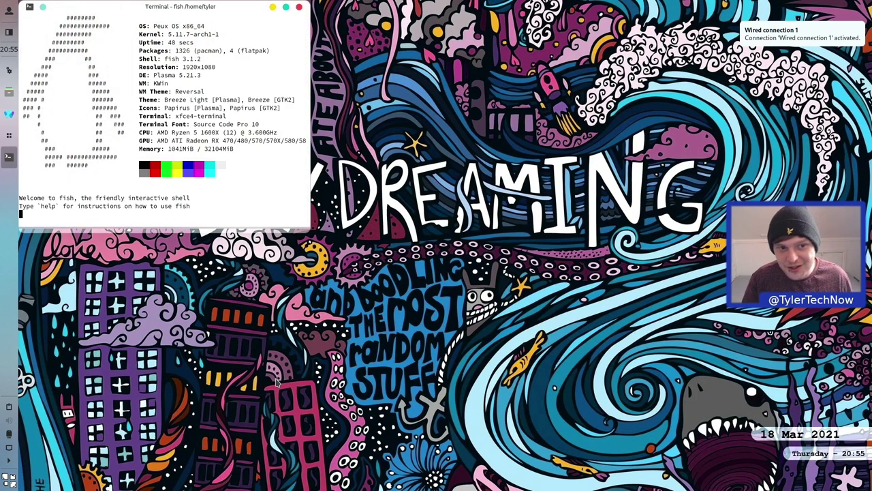
{"action": "type", "text": "htop"}
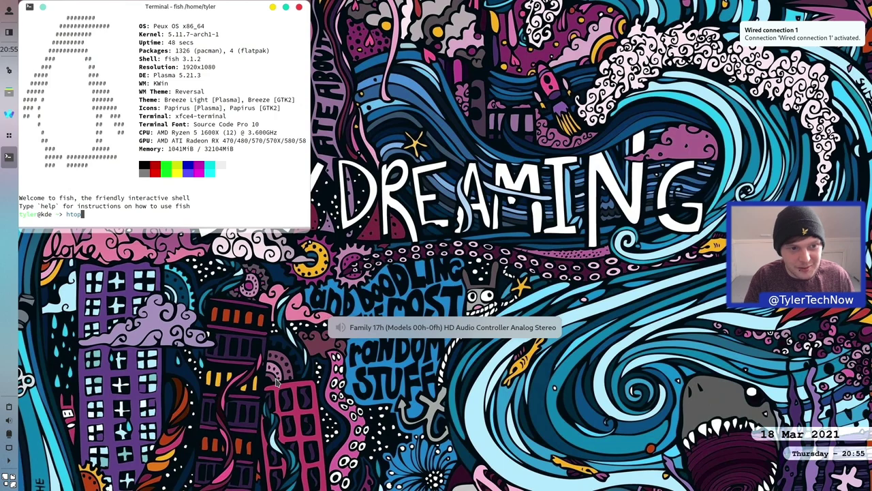
{"action": "key", "text": "Return"}
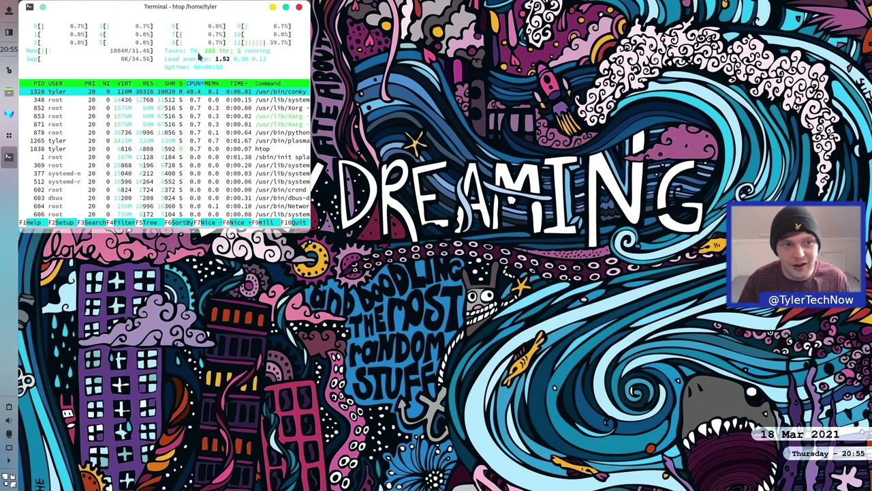
{"action": "left_click_drag", "start_coordinate": [182, 8], "coordinate": [443, 126]}
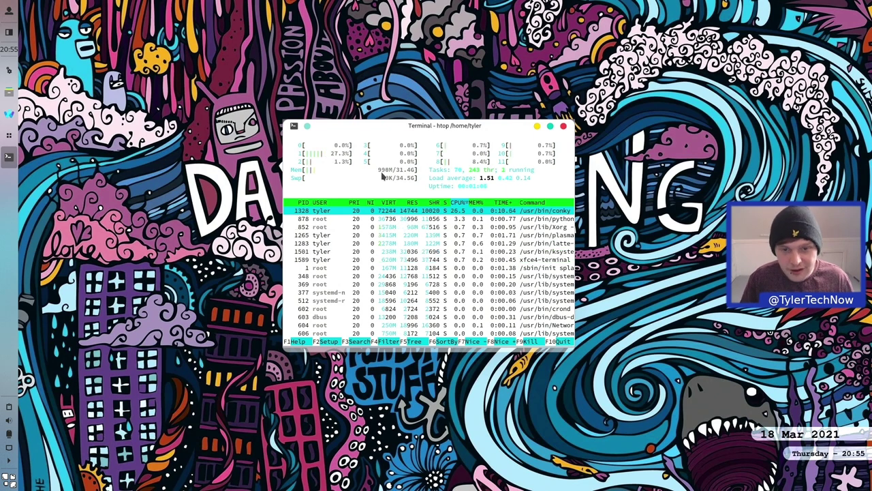
{"action": "key", "text": "q"}
{"action": "left_click", "coordinate": [563, 126]}
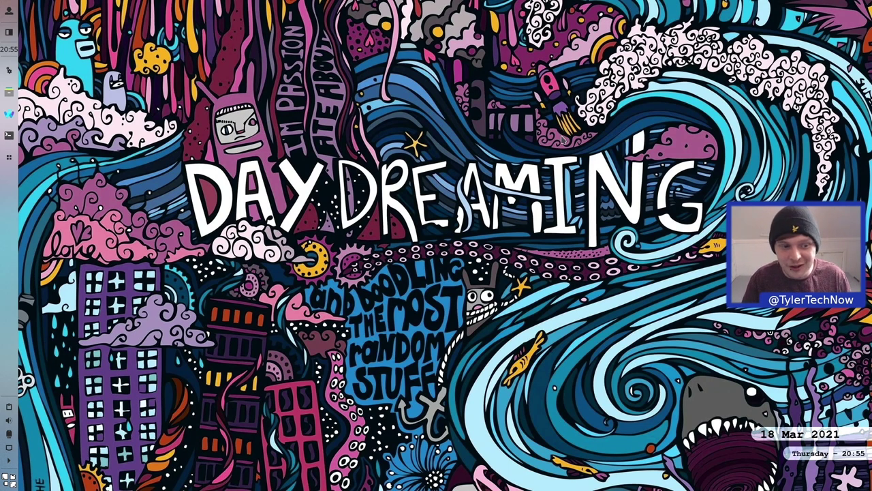
- Reopen Timeshift from KRunner by searching 'time' to view the two autosnap snapshots
{"action": "key", "text": "alt+space"}
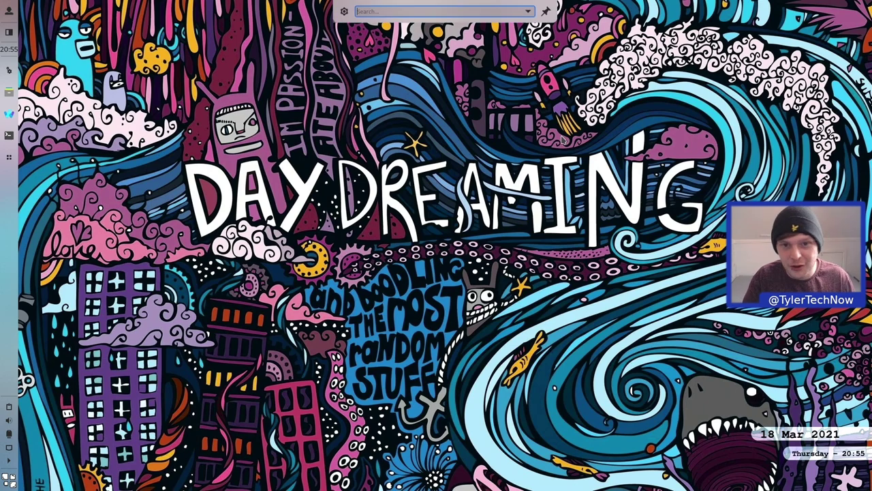
{"action": "type", "text": "time"}
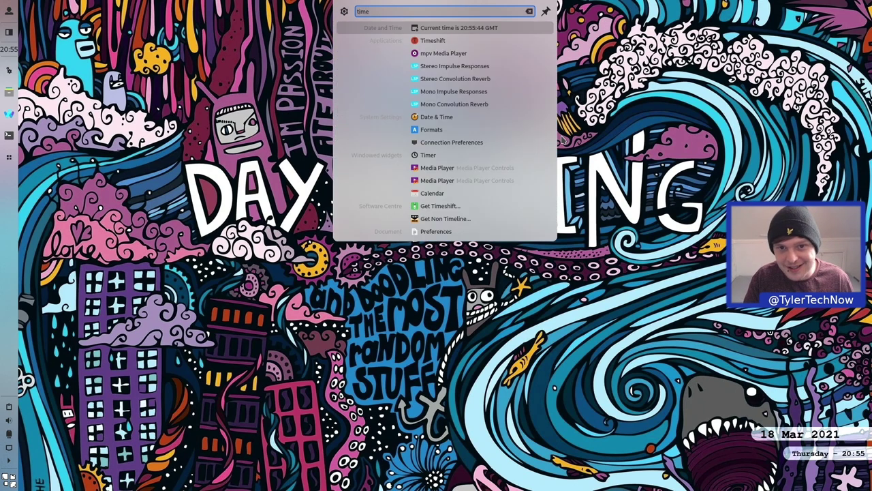
{"action": "key", "text": "Down"}
{"action": "key", "text": "Return"}
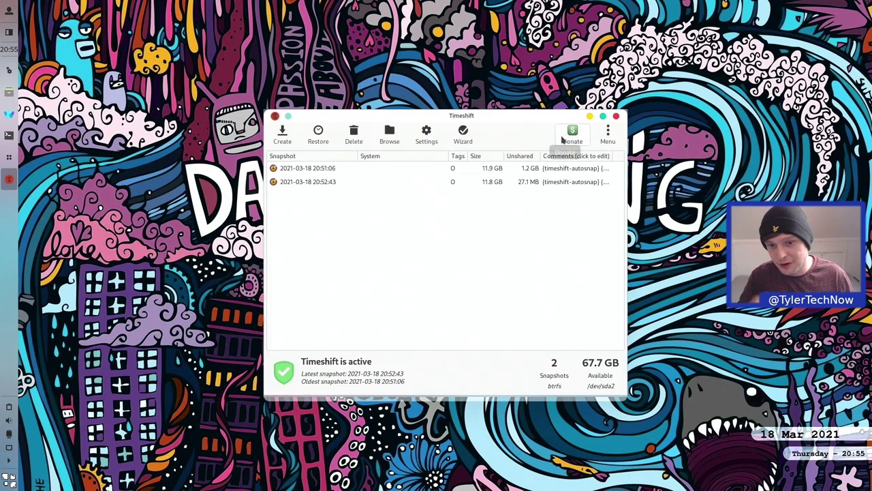
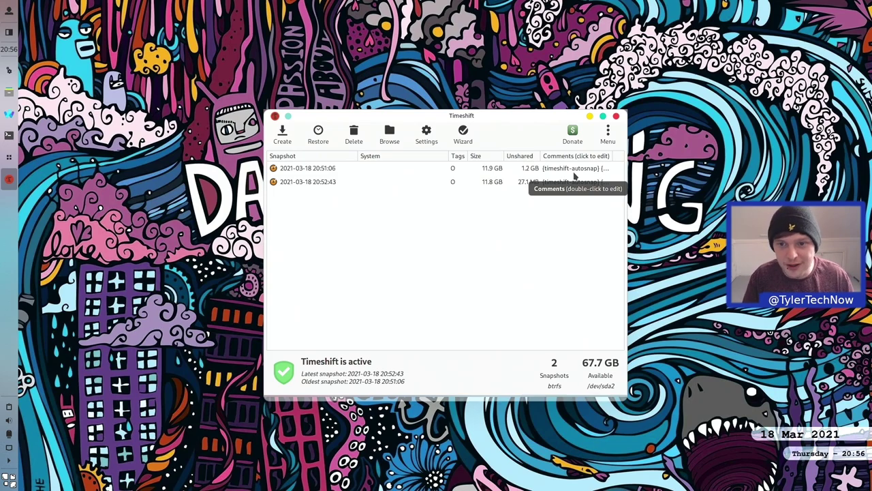
- Close Timeshift and browse the launcher to Utilities, listing Kate, Latte, Kvantum Manager and PCManFM-Qt
{"action": "left_click", "coordinate": [616, 117]}
{"action": "left_click", "coordinate": [10, 481]}
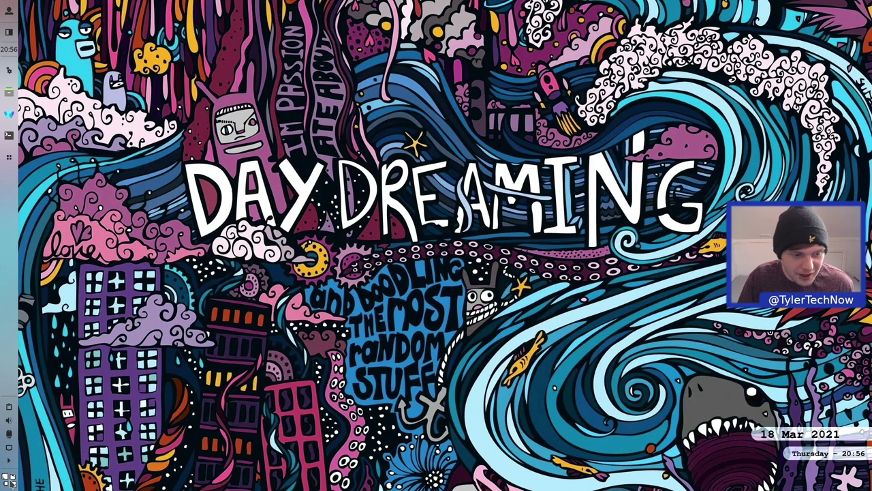
{"action": "mouse_move", "coordinate": [74, 441]}
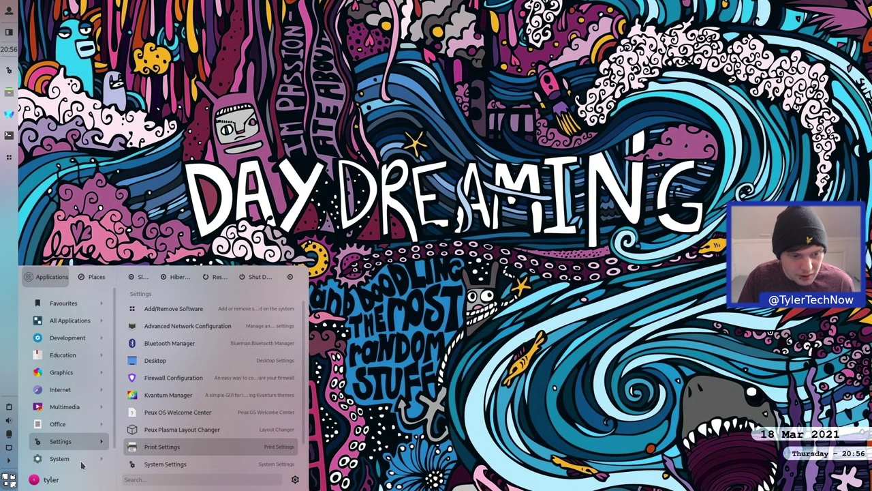
{"action": "mouse_move", "coordinate": [85, 458]}
{"action": "scroll", "coordinate": [180, 441], "scroll_direction": "down", "scroll_amount": 5}
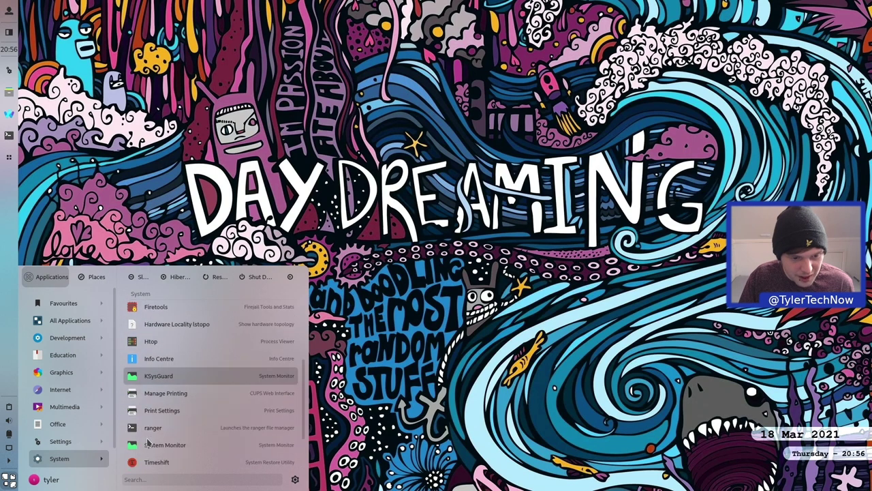
{"action": "scroll", "coordinate": [179, 441], "scroll_direction": "down", "scroll_amount": 1}
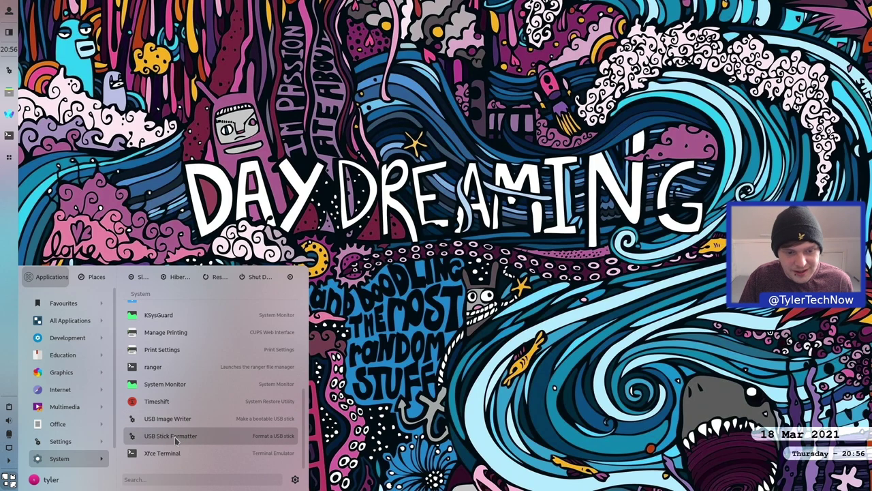
{"action": "scroll", "coordinate": [87, 456], "scroll_direction": "down", "scroll_amount": 1}
{"action": "left_click", "coordinate": [82, 453]}
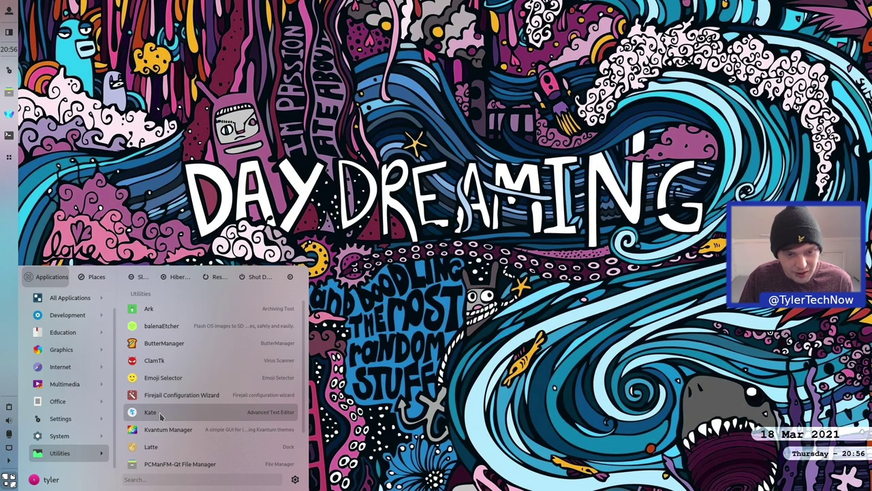
{"action": "scroll", "coordinate": [167, 417], "scroll_direction": "down", "scroll_amount": 2}
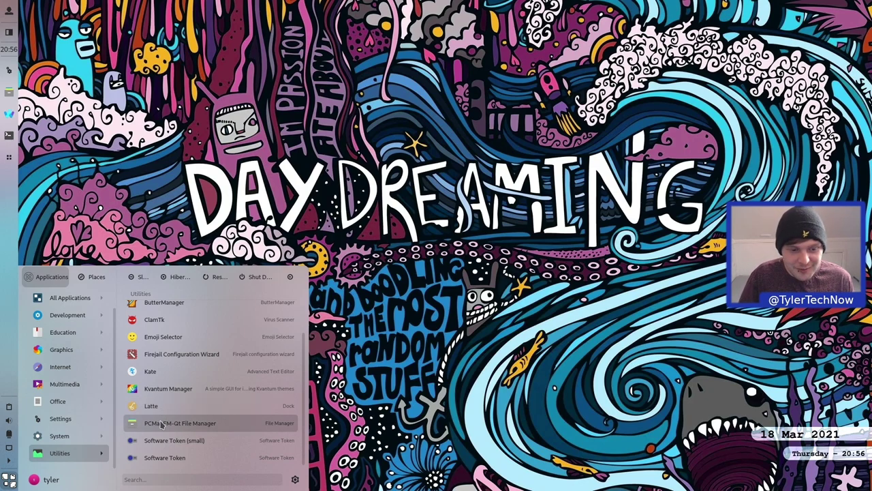
- Launch PCManFM-Qt on the home folder, centre its window and glance at the Tool menu
{"action": "left_click", "coordinate": [196, 423]}
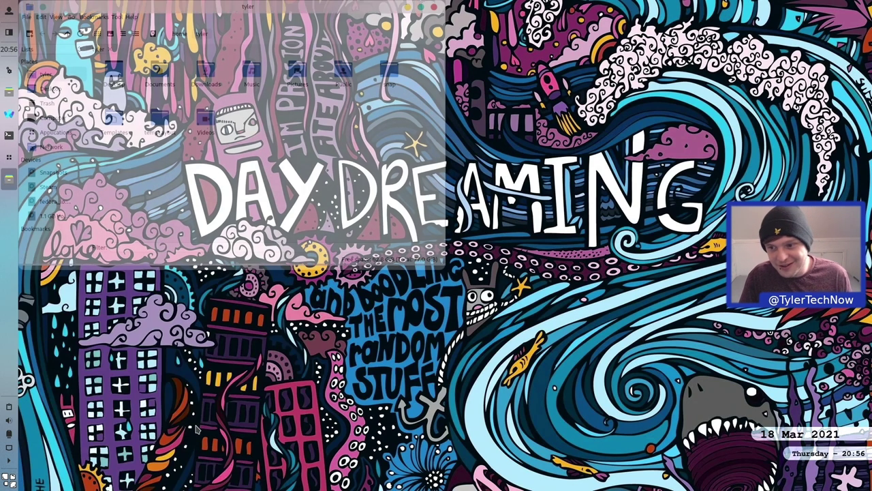
{"action": "left_click_drag", "start_coordinate": [228, 11], "coordinate": [433, 141]}
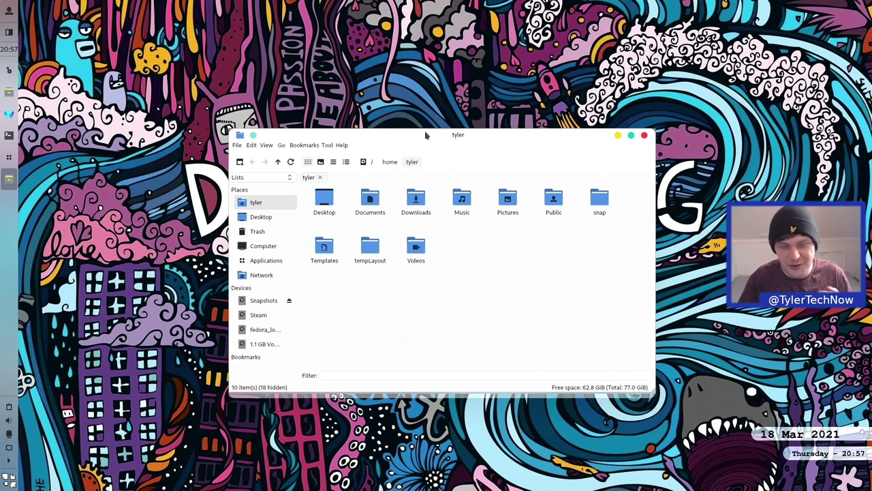
{"action": "left_click", "coordinate": [327, 144]}
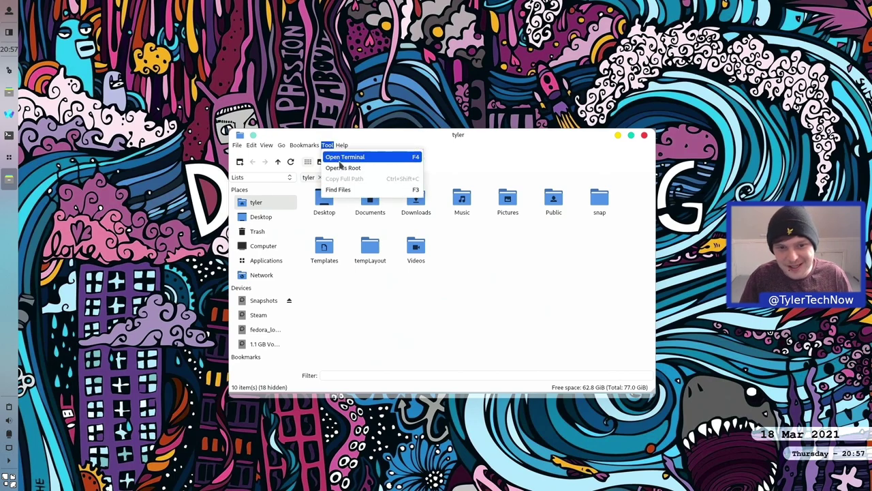
{"action": "left_click", "coordinate": [332, 145]}
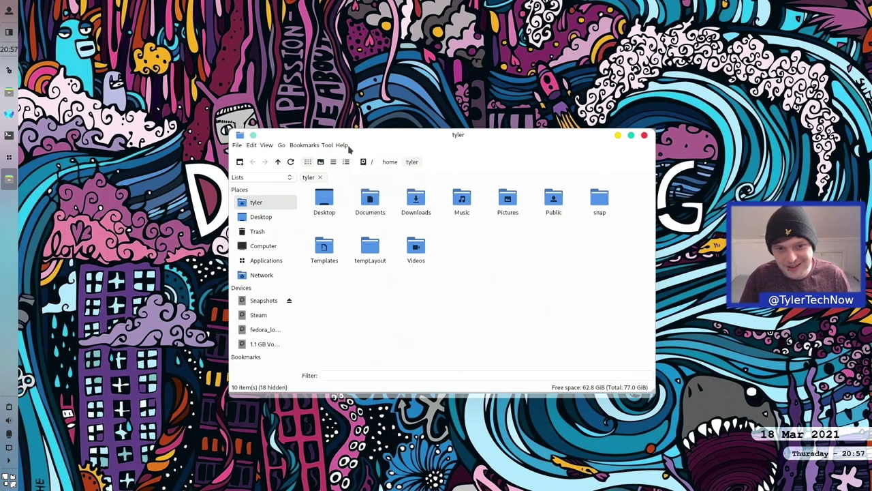
- View PCManFM-Qt's version 0.16.0 About information, then close the file manager
{"action": "left_click", "coordinate": [342, 145]}
{"action": "left_click", "coordinate": [360, 156]}
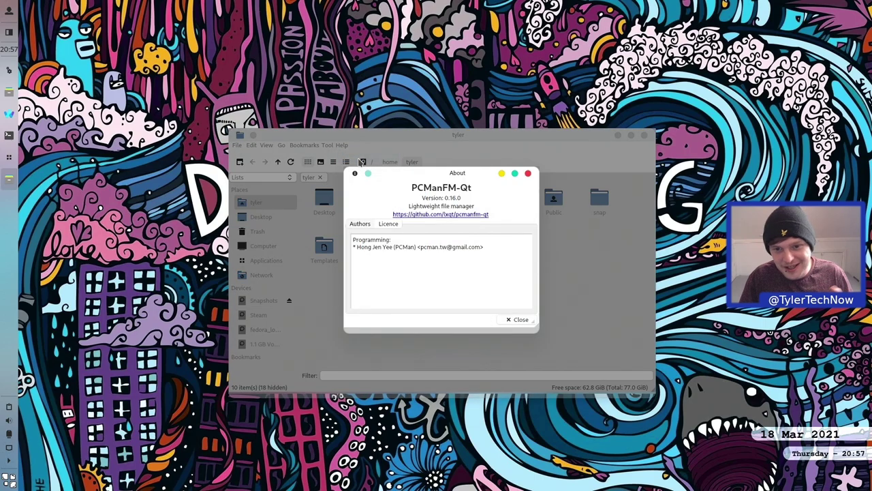
{"action": "key", "text": "Escape"}
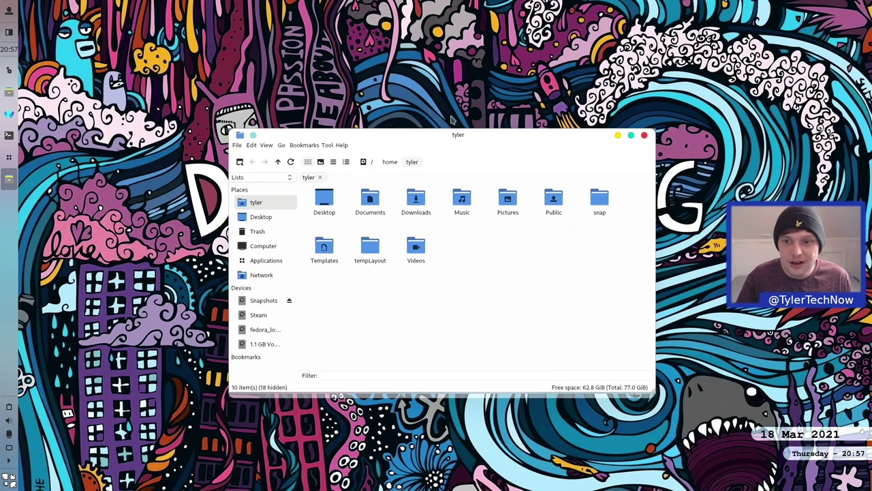
{"action": "left_click", "coordinate": [644, 135]}
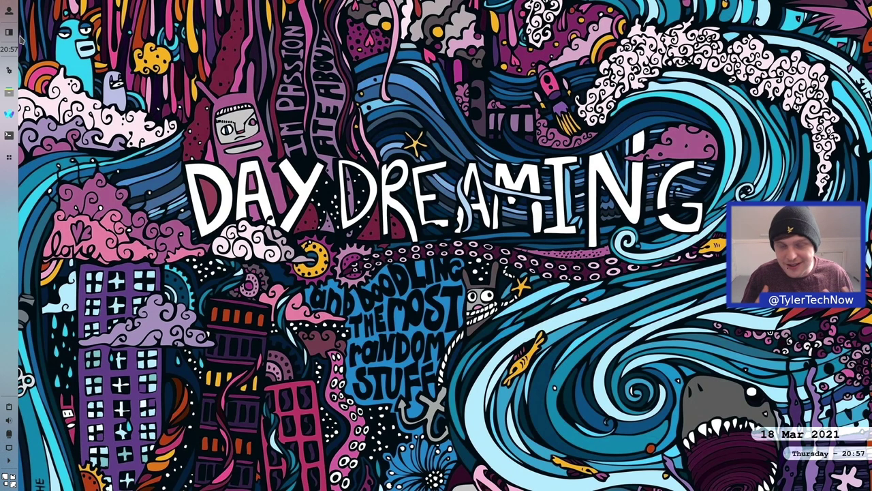
- Launch System Settings from a KRunner search for 'sys' and enable Highlight Changed Settings
{"action": "key", "text": "alt+space"}
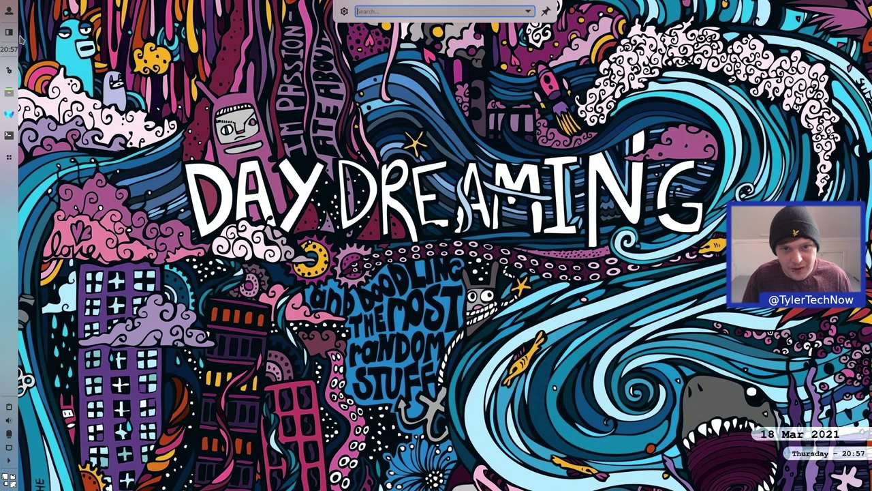
{"action": "type", "text": "sys"}
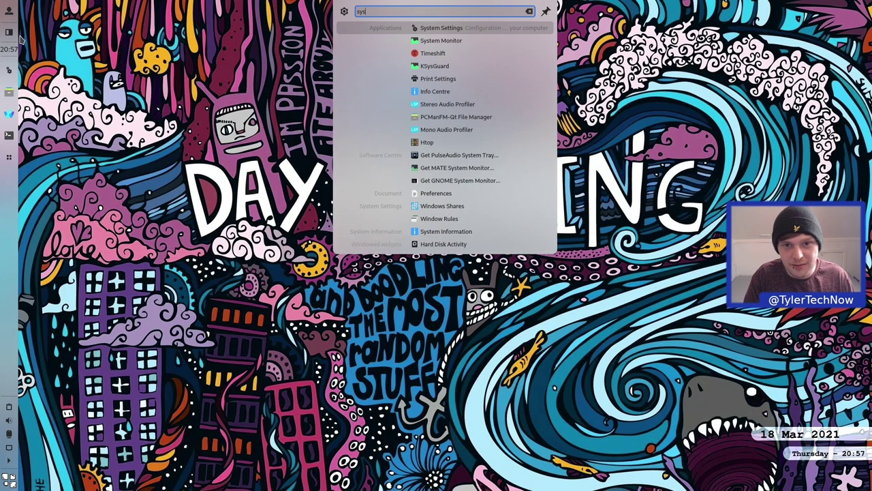
{"action": "key", "text": "Return"}
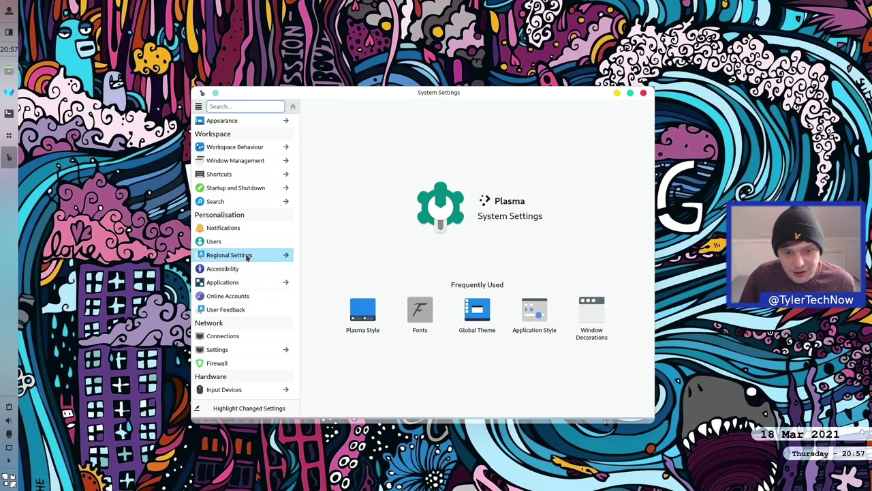
{"action": "left_click", "coordinate": [233, 409]}
- Browse Icons and Splash Screen, preview QuarksSplashDarkMatter full screen, then return to the categories
{"action": "mouse_move", "coordinate": [209, 284]}
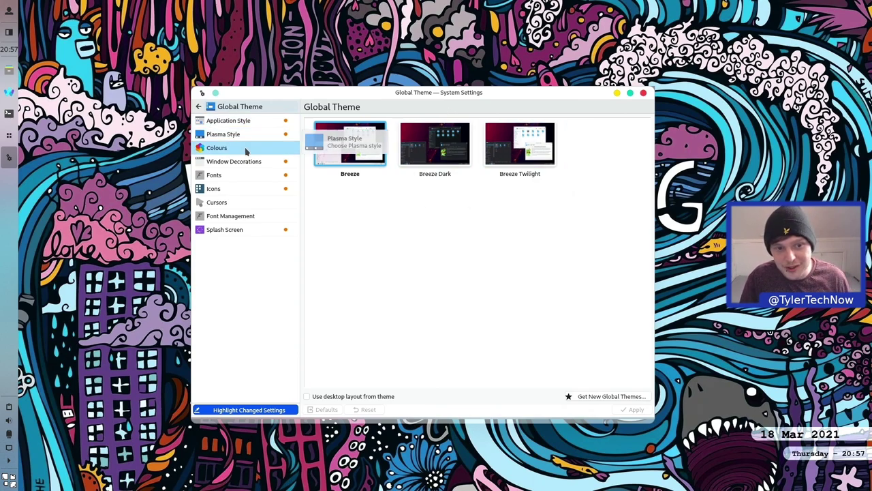
{"action": "left_click", "coordinate": [232, 188]}
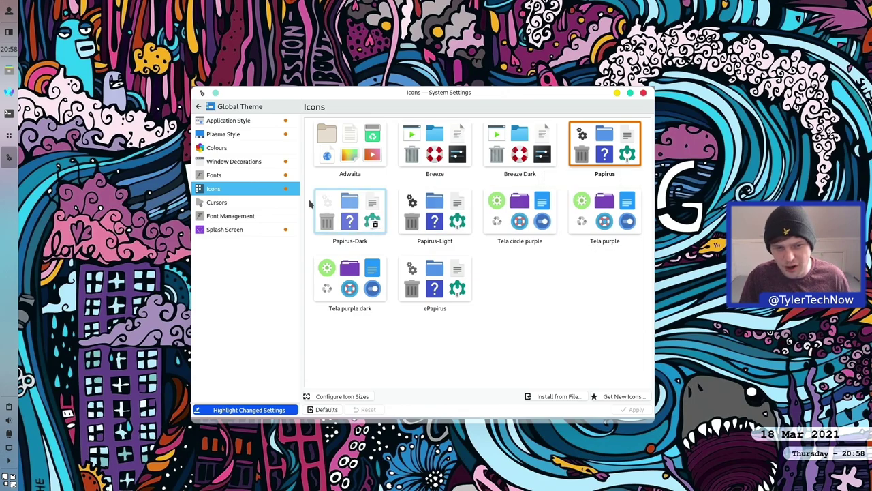
{"action": "left_click", "coordinate": [246, 229]}
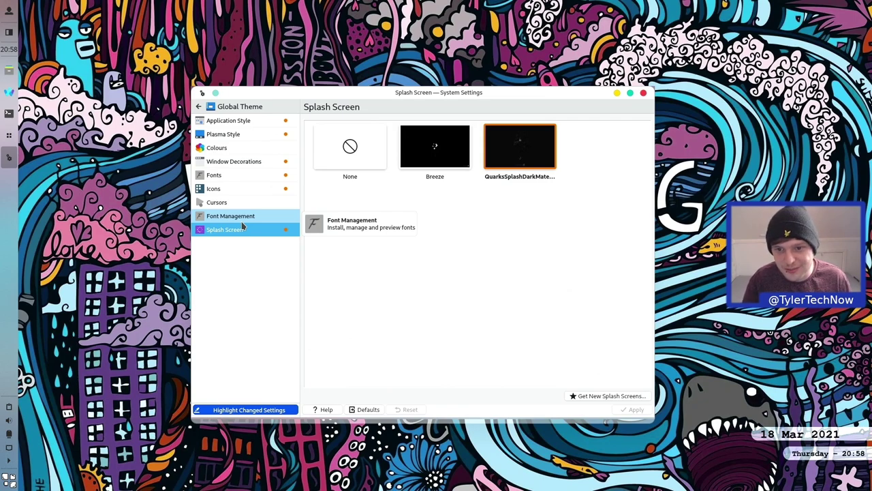
{"action": "mouse_move", "coordinate": [550, 161]}
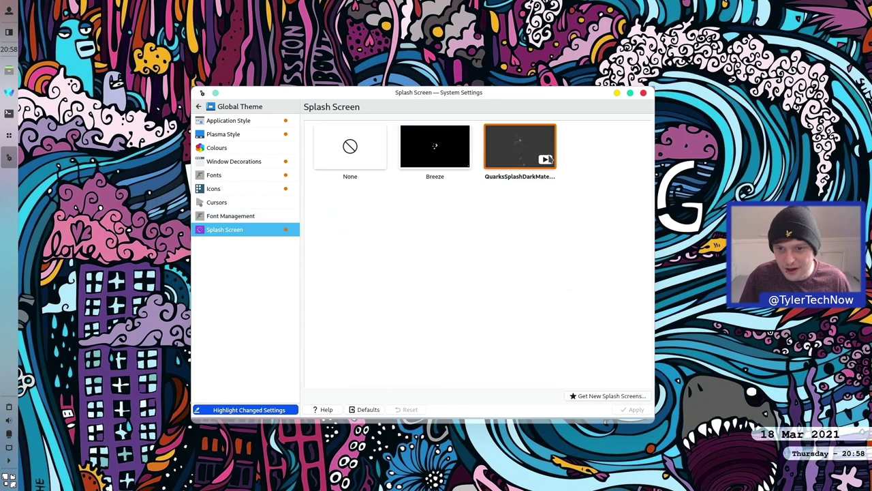
{"action": "left_click", "coordinate": [547, 160]}
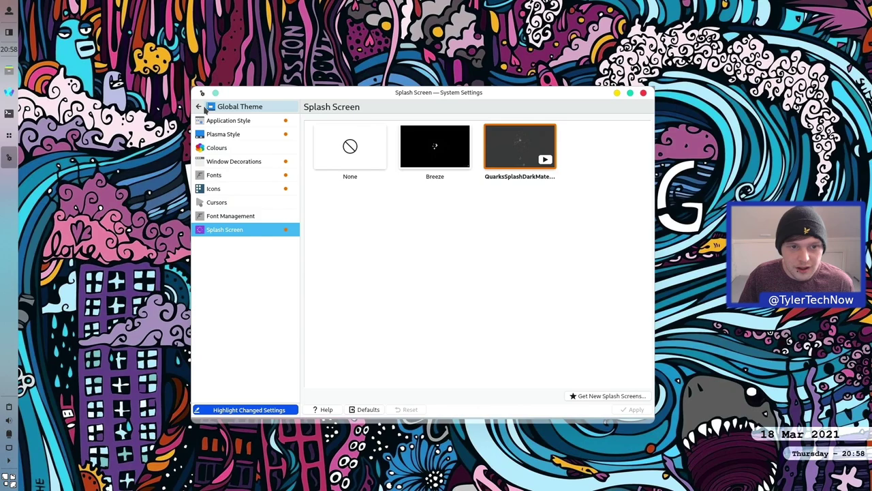
{"action": "left_click", "coordinate": [199, 106]}
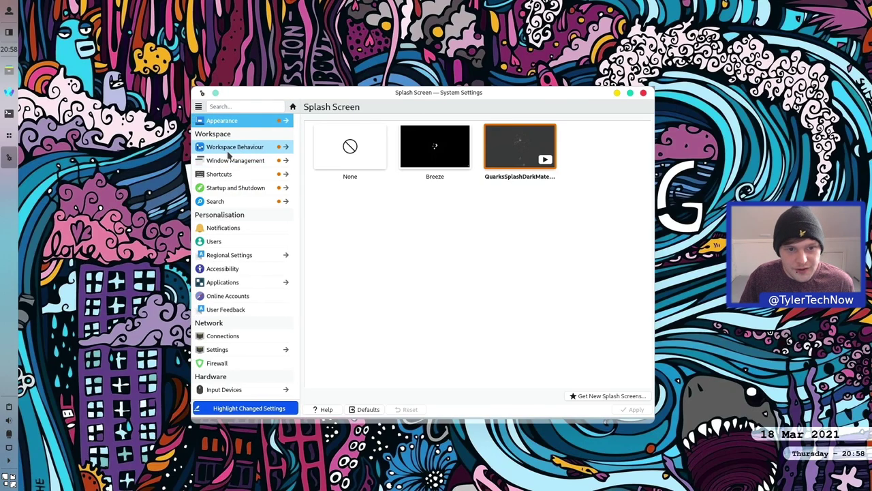
- Review the 5-minute Screen Locking settings, test locking with Meta+L, then open Virtual Desktops
{"action": "left_click", "coordinate": [234, 147]}
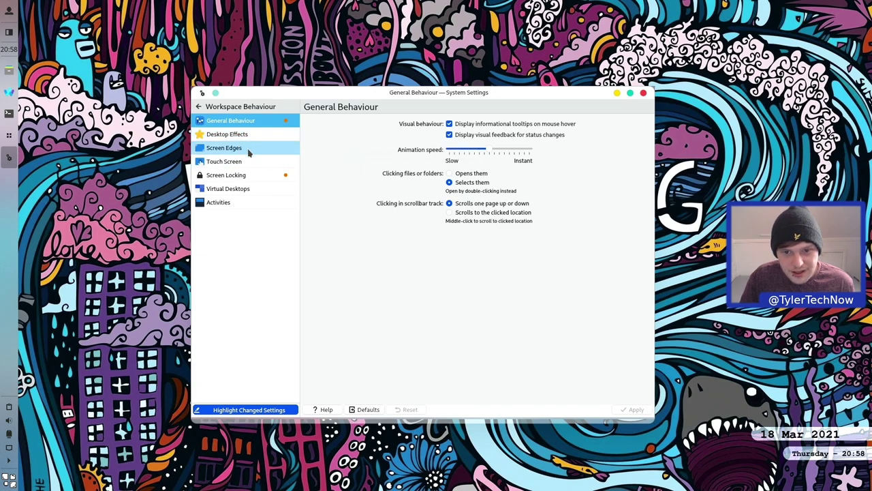
{"action": "left_click", "coordinate": [235, 176]}
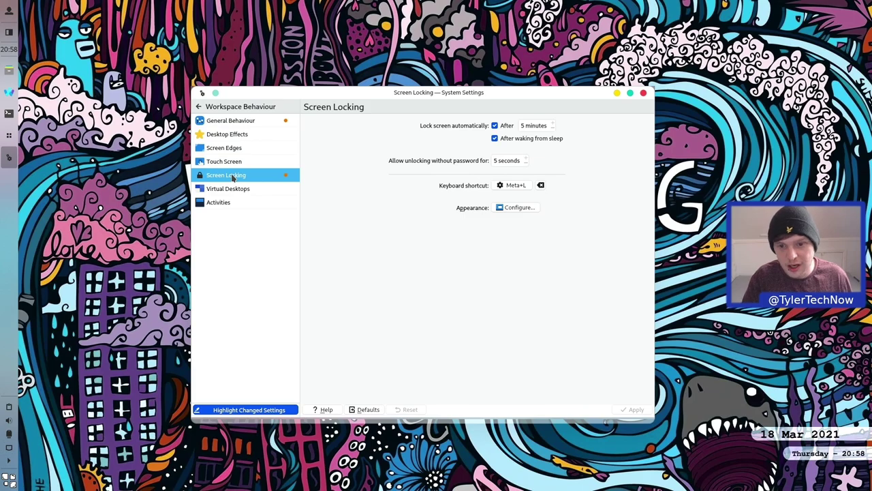
{"action": "key", "text": "super+l"}
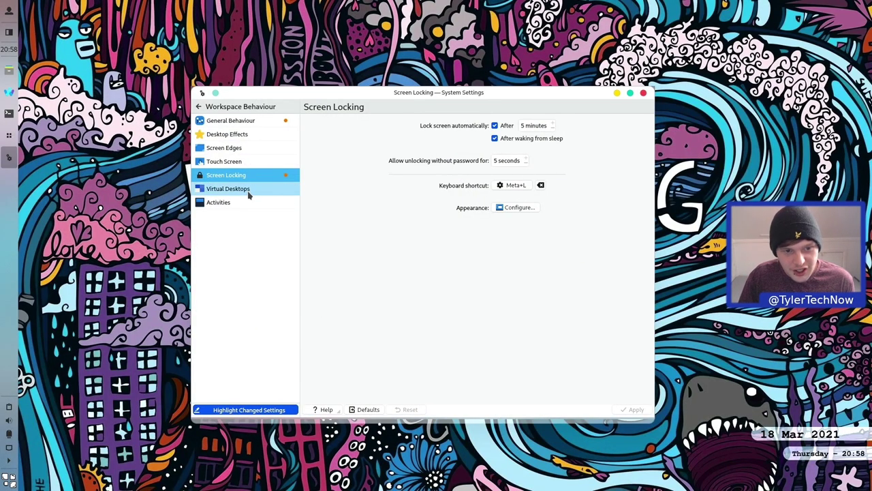
{"action": "left_click", "coordinate": [230, 195]}
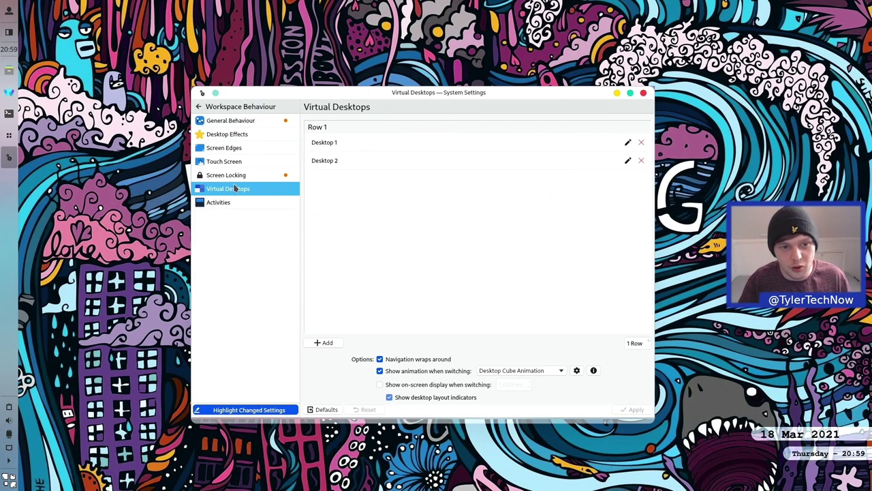
- Open the Task Switcher settings under Window Management
{"action": "left_click", "coordinate": [199, 108]}
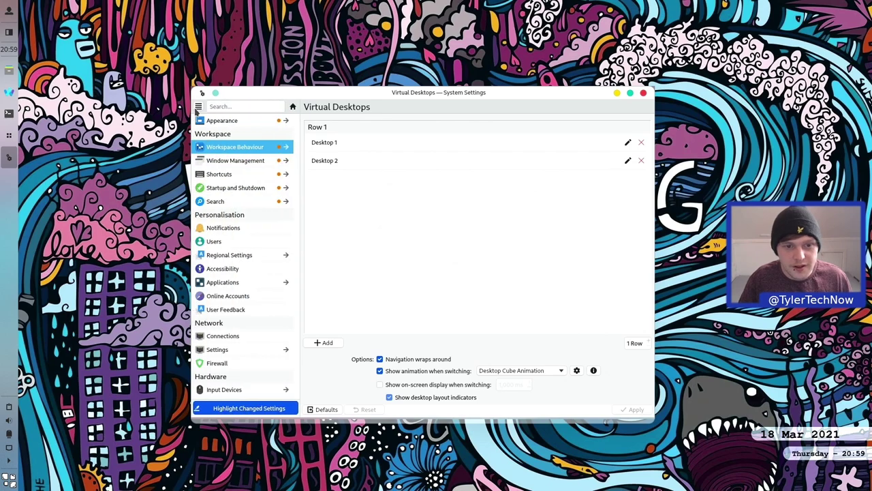
{"action": "left_click", "coordinate": [235, 161]}
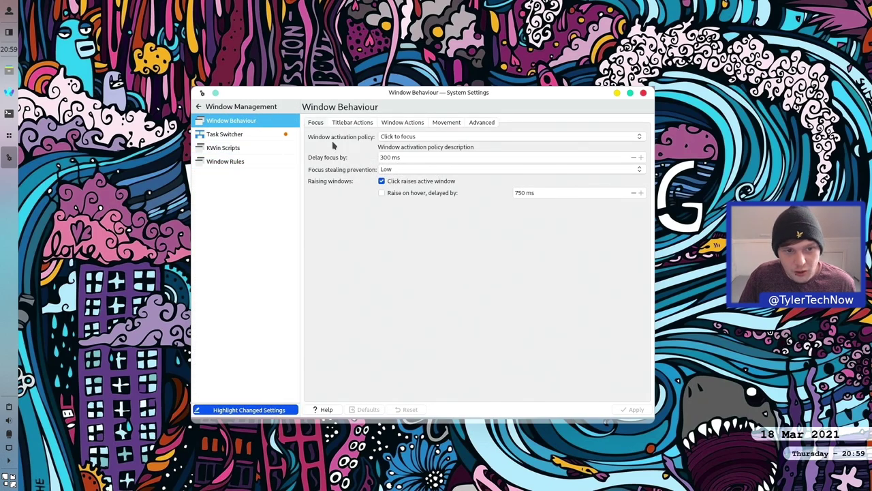
{"action": "left_click", "coordinate": [248, 134]}
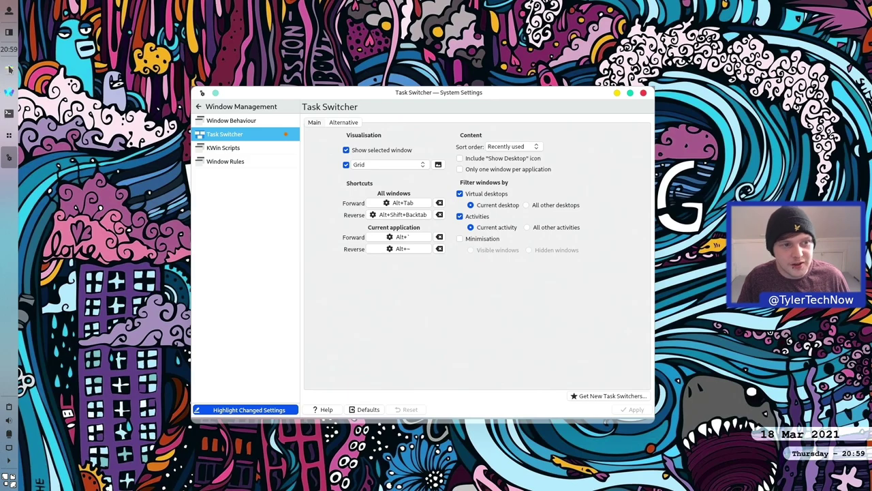
- Open Dolphin and a terminal, then cycle the Grid switcher with Alt+Tab back to System Settings
{"action": "left_click", "coordinate": [10, 94]}
{"action": "left_click", "coordinate": [10, 92]}
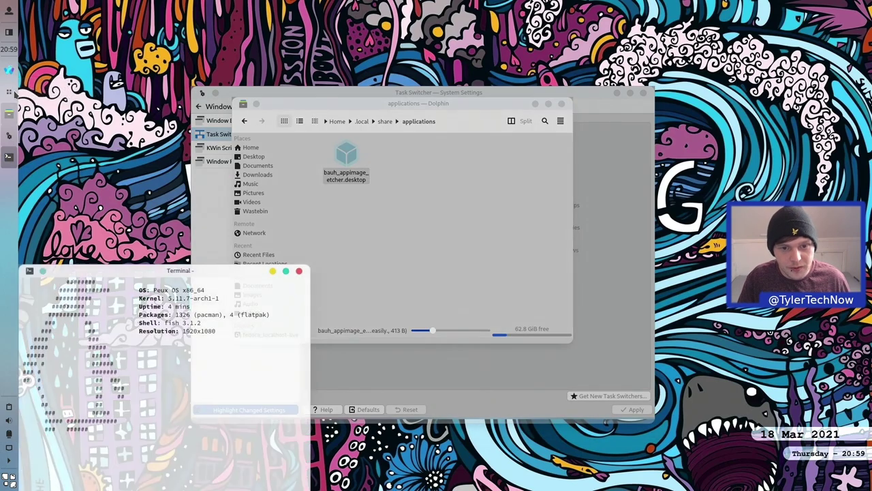
{"action": "key", "text": "alt+Tab"}
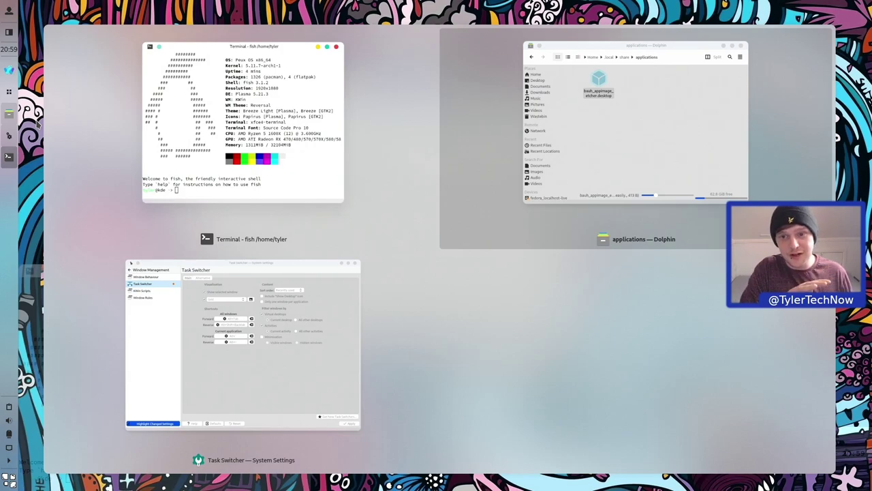
{"action": "key", "text": "Tab"}
{"action": "key", "text": "Tab"}
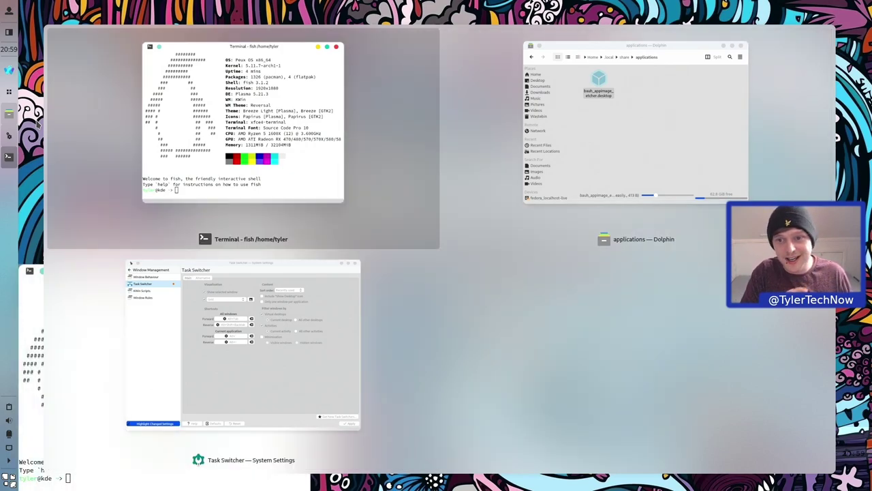
{"action": "key", "text": "Tab"}
{"action": "key", "text": "Tab"}
{"action": "key", "text": "Tab"}
{"action": "key", "text": "Tab"}
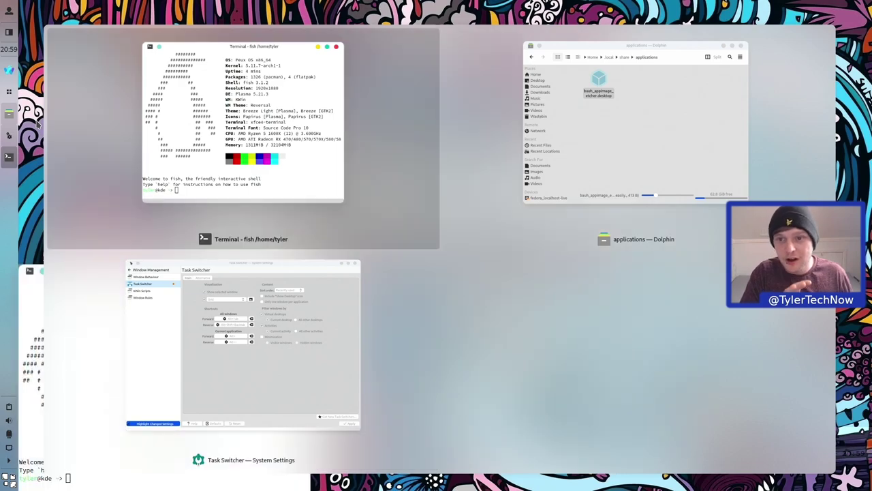
{"action": "key", "text": "Tab"}
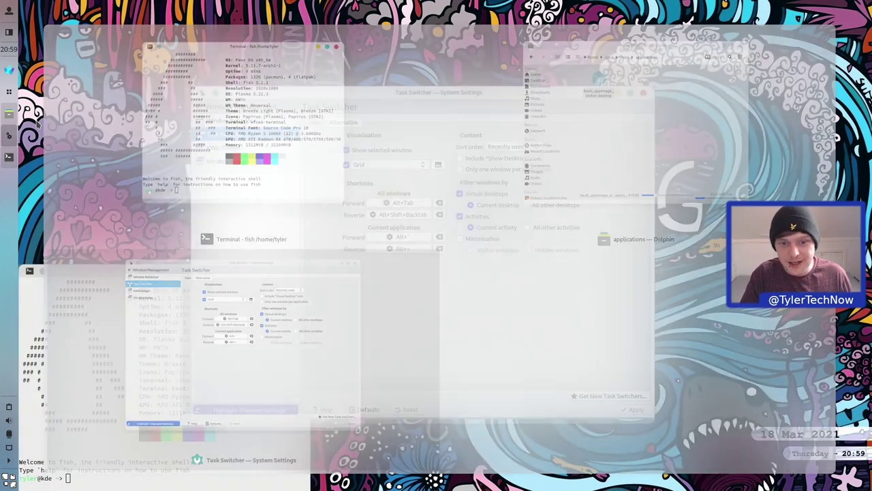
{"action": "key", "text": "alt+Tab"}
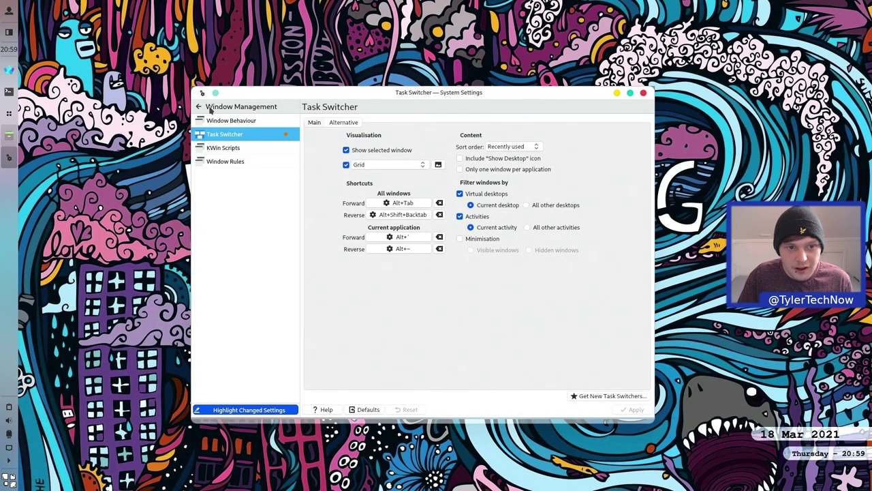
- Open Shortcuts, select BlueMail and test its Ctrl+Alt+M launch shortcut, then close BlueMail
{"action": "left_click", "coordinate": [198, 106]}
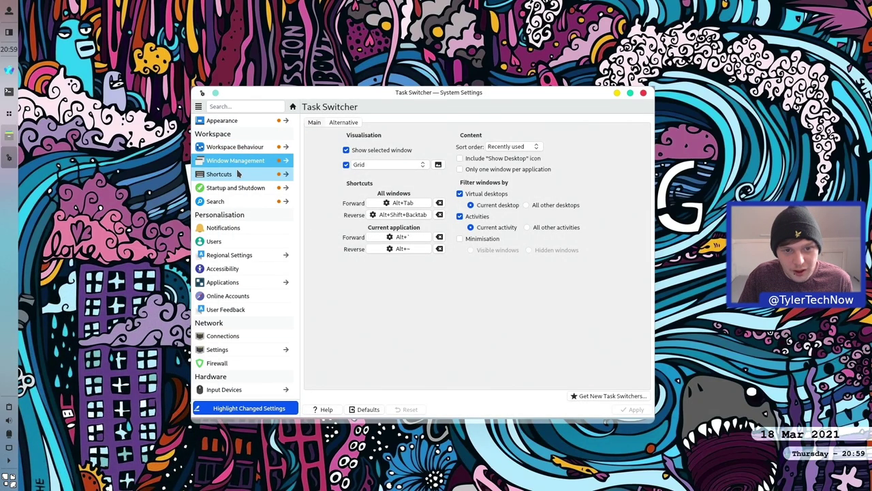
{"action": "mouse_move", "coordinate": [232, 176]}
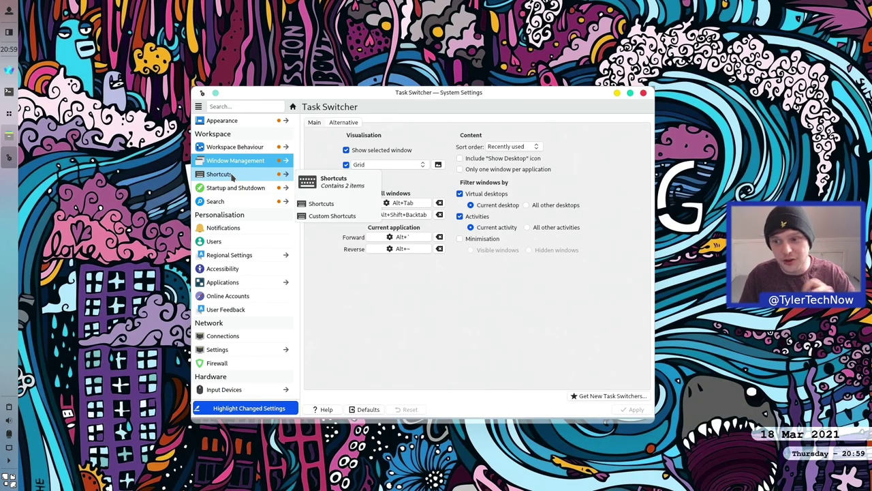
{"action": "left_click", "coordinate": [231, 176]}
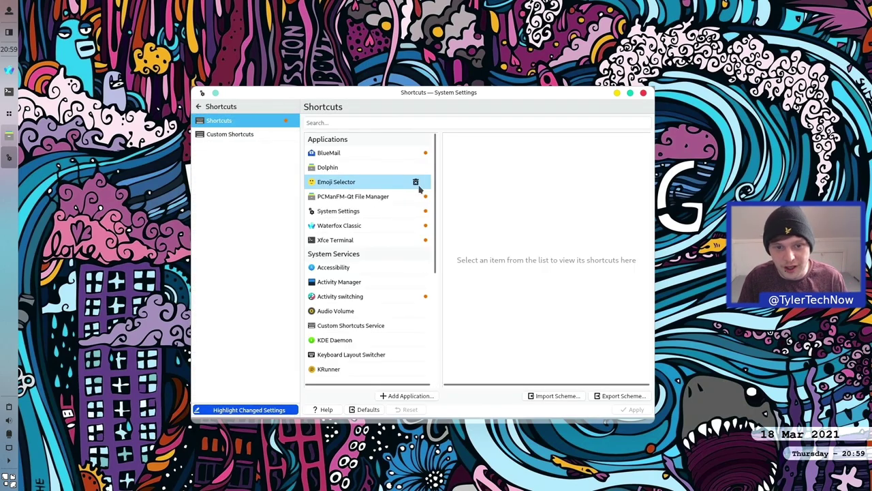
{"action": "left_click", "coordinate": [379, 151]}
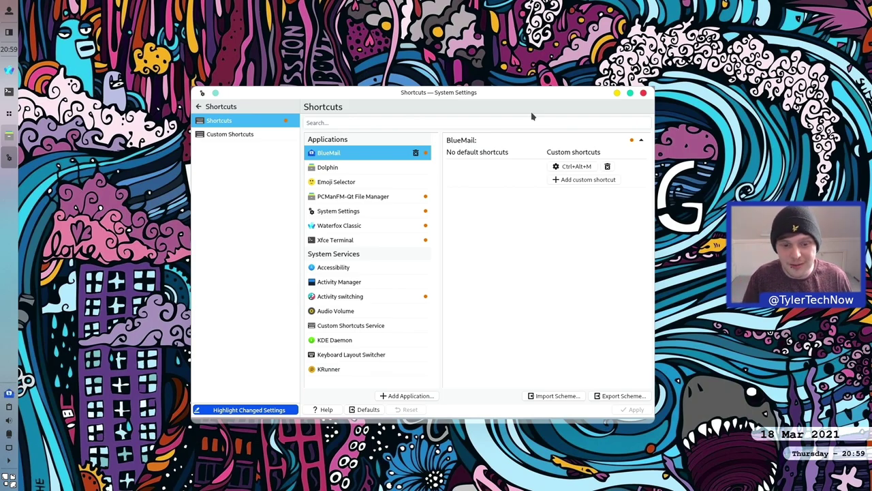
{"action": "key", "text": "ctrl+alt+m"}
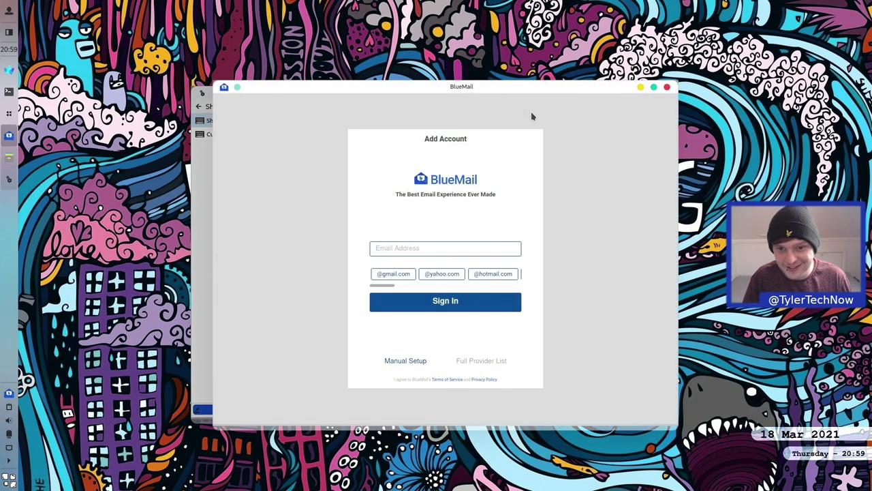
{"action": "left_click", "coordinate": [667, 87]}
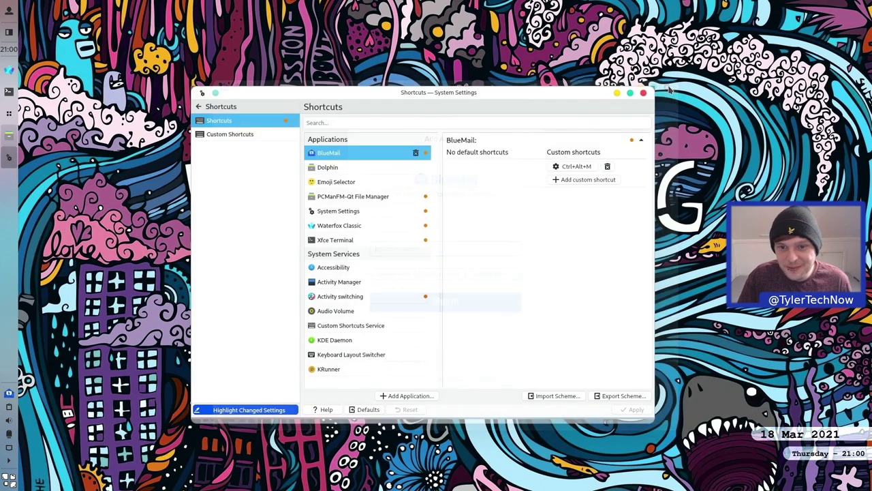
- Test PCManFM-Qt's Ctrl+Alt+H launch shortcut, then close the opened windows
{"action": "left_click", "coordinate": [349, 200]}
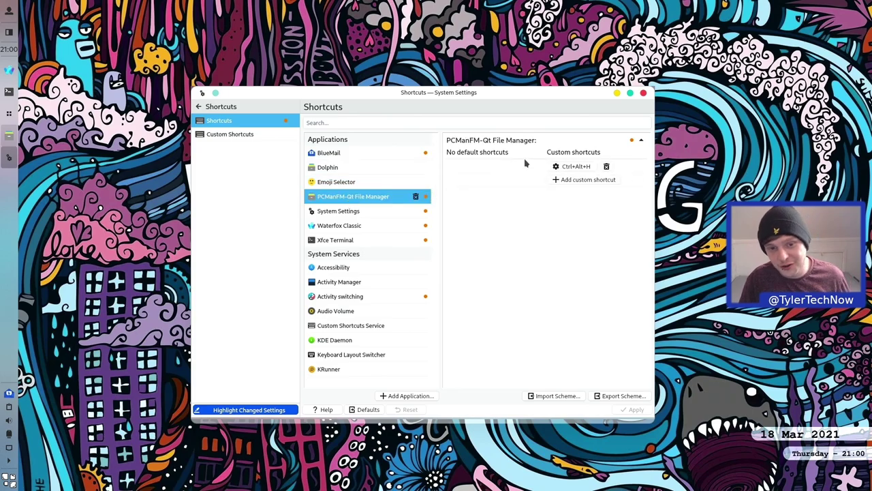
{"action": "key", "text": "ctrl+alt+h"}
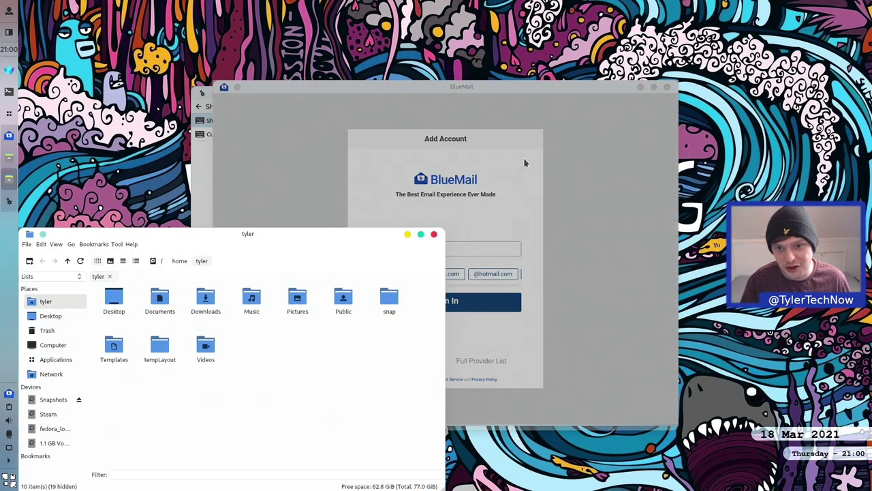
{"action": "left_click", "coordinate": [666, 87]}
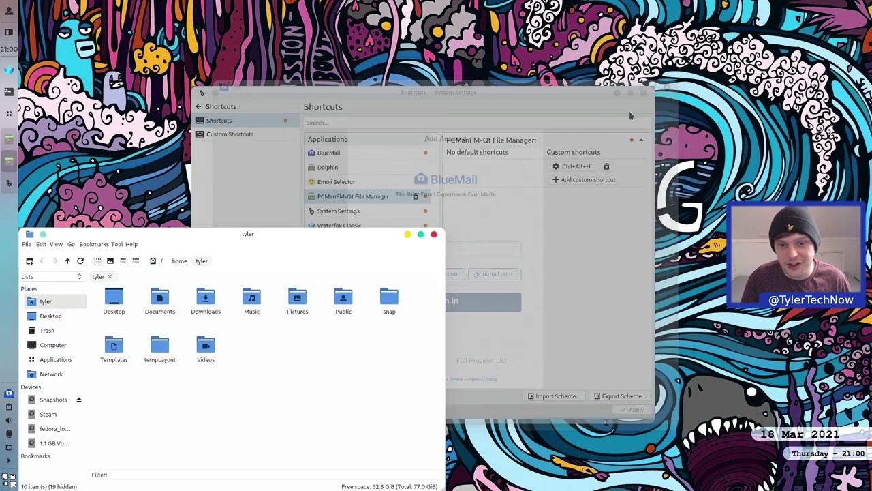
{"action": "left_click", "coordinate": [434, 235]}
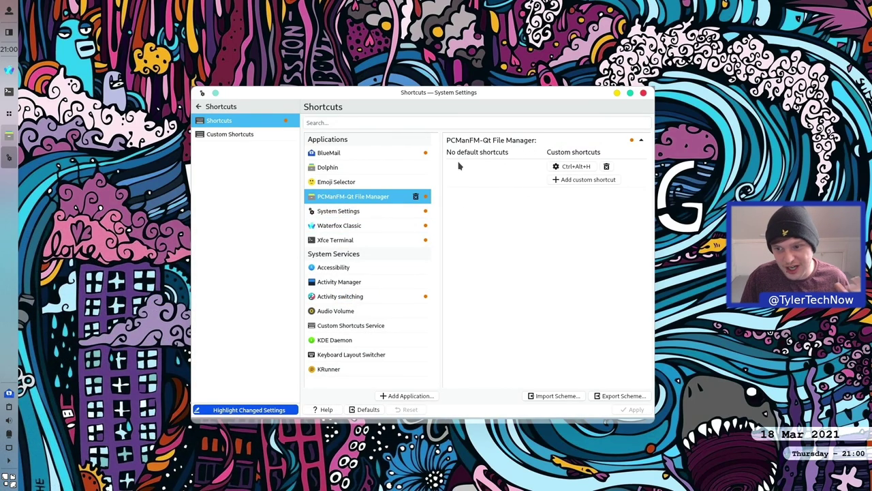
- Check System Settings' shortcuts, then test Waterfox Classic's Ctrl+Alt+W shortcut and close it
{"action": "left_click", "coordinate": [368, 211]}
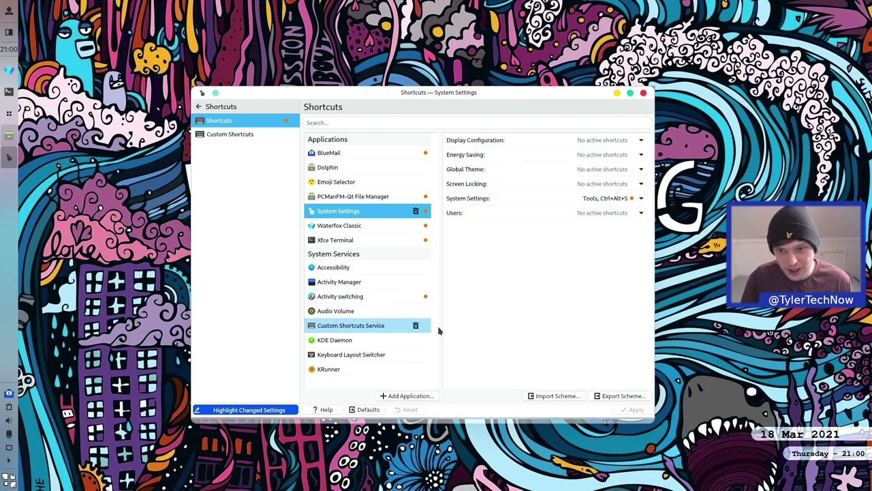
{"action": "left_click", "coordinate": [366, 229]}
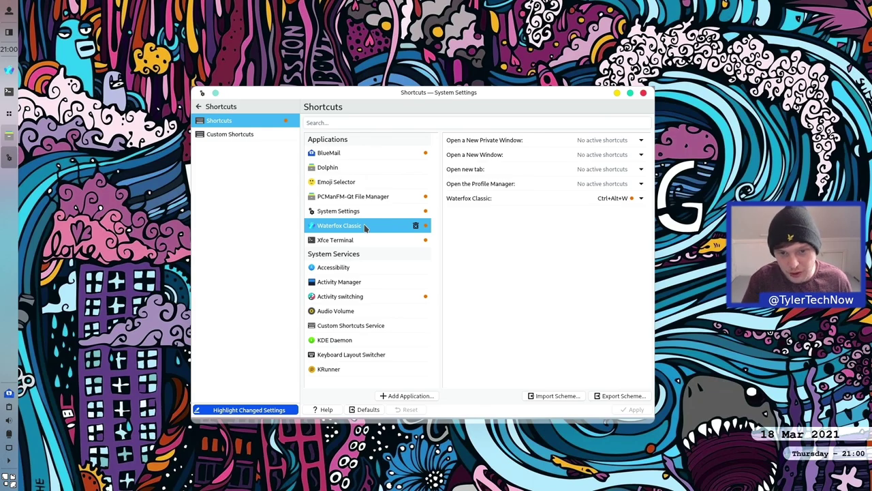
{"action": "key", "text": "ctrl+alt+w"}
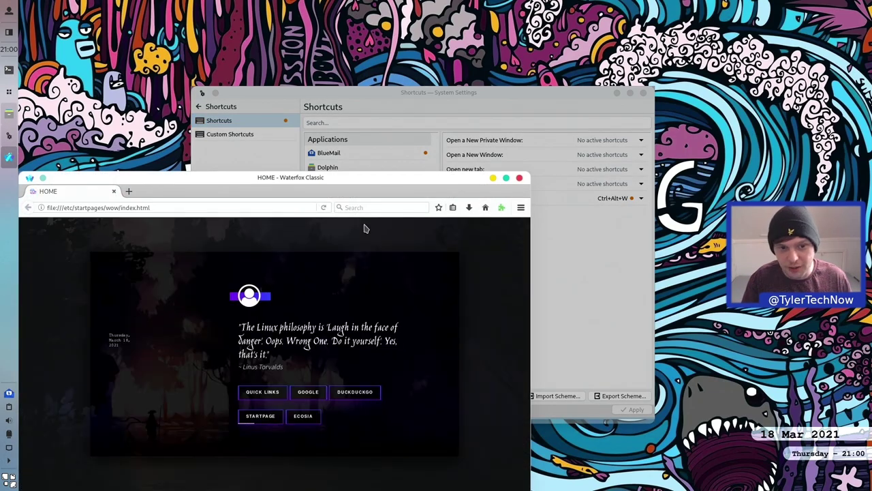
{"action": "left_click", "coordinate": [520, 178]}
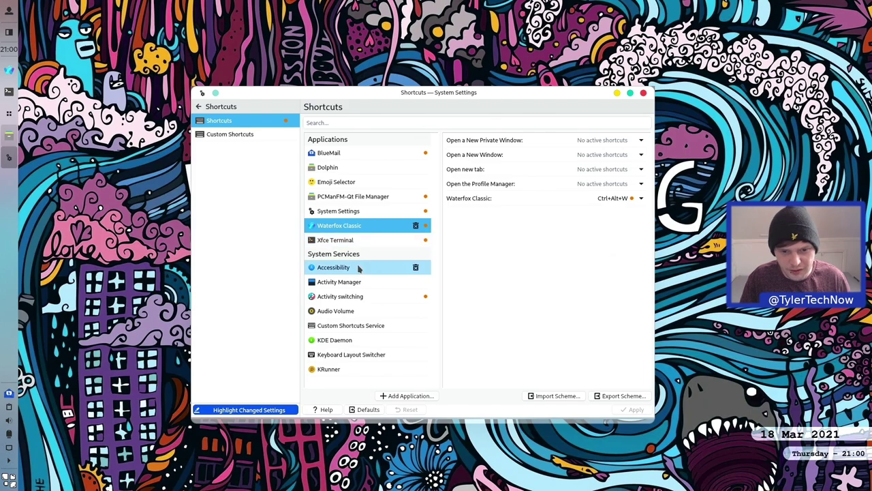
- Review the Activity switching shortcuts, then KWin's, including the Krohnkite tiling keys
{"action": "left_click", "coordinate": [353, 297]}
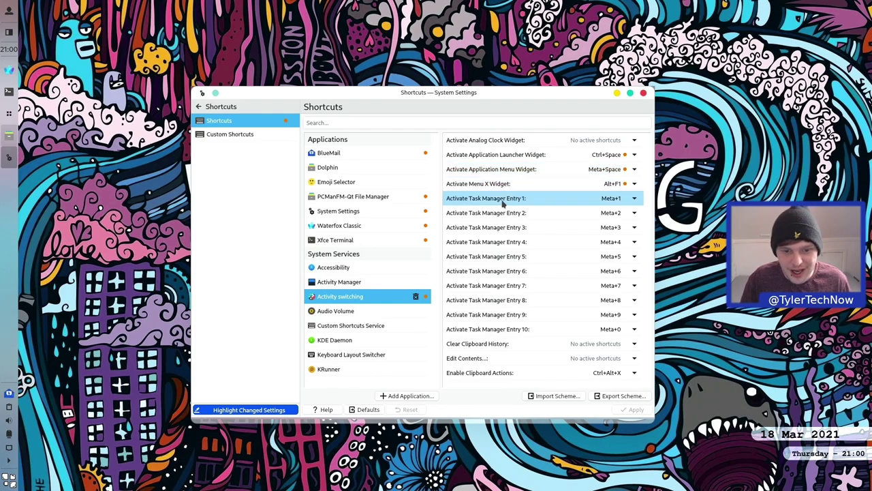
{"action": "scroll", "coordinate": [362, 333], "scroll_direction": "down", "scroll_amount": 2}
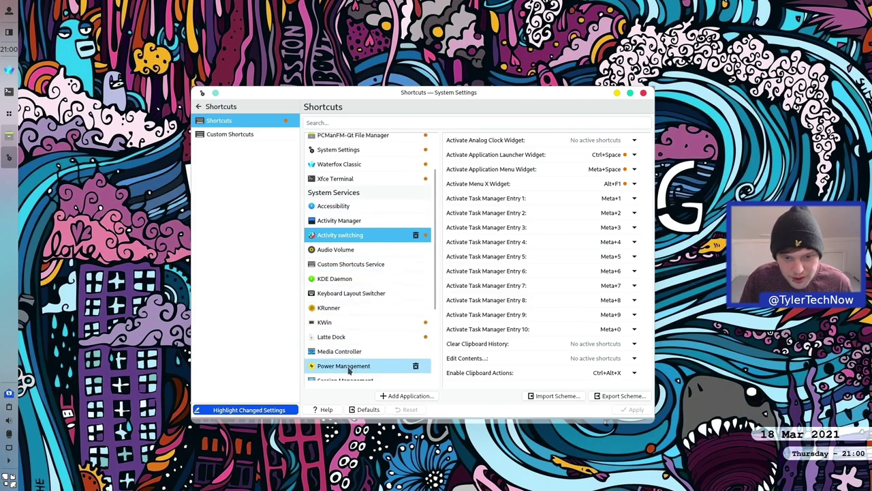
{"action": "left_click", "coordinate": [344, 324]}
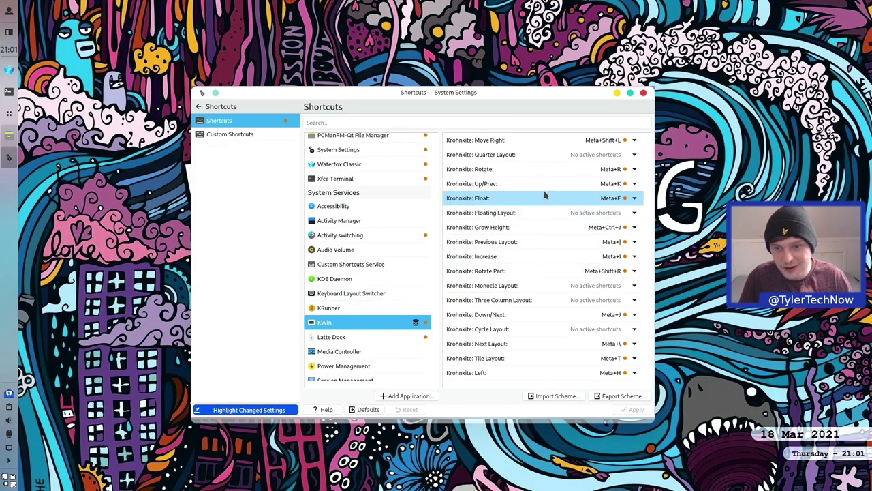
- Check Latte Dock's shortcuts, return to KWin's list and click the shortcut search field
{"action": "left_click", "coordinate": [355, 337]}
{"action": "scroll", "coordinate": [490, 279], "scroll_direction": "down", "scroll_amount": 3}
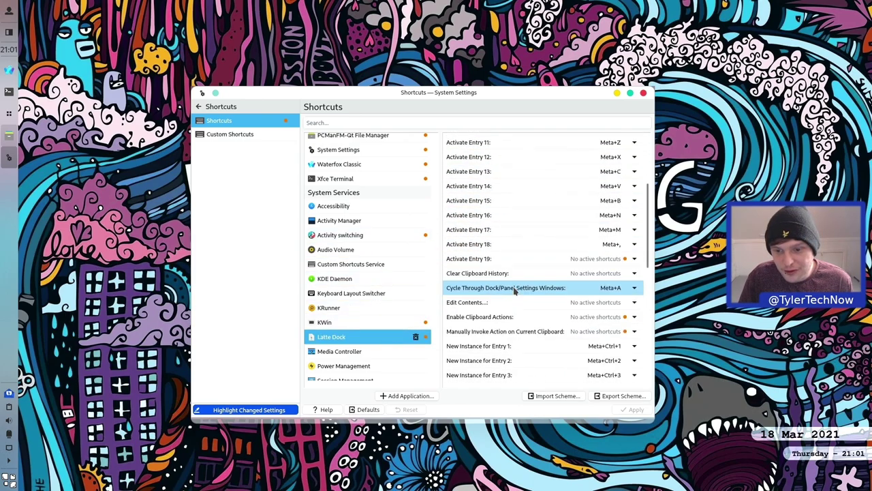
{"action": "scroll", "coordinate": [490, 286], "scroll_direction": "up", "scroll_amount": 1}
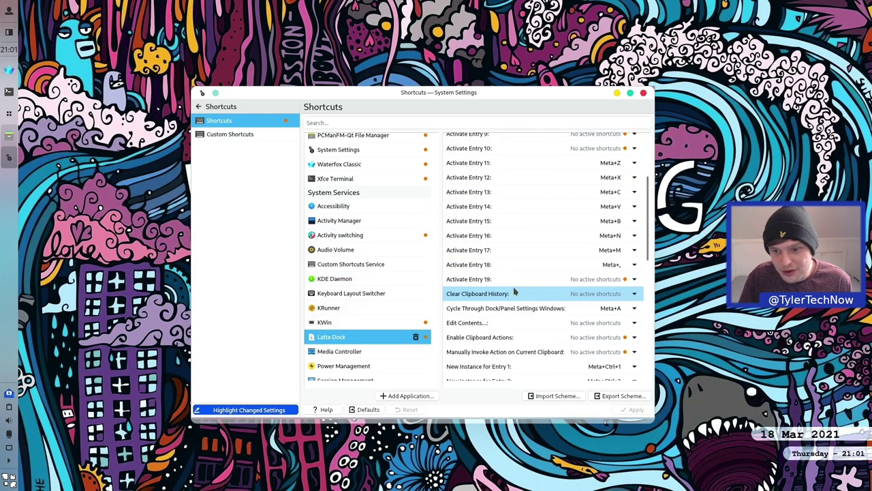
{"action": "left_click", "coordinate": [362, 323]}
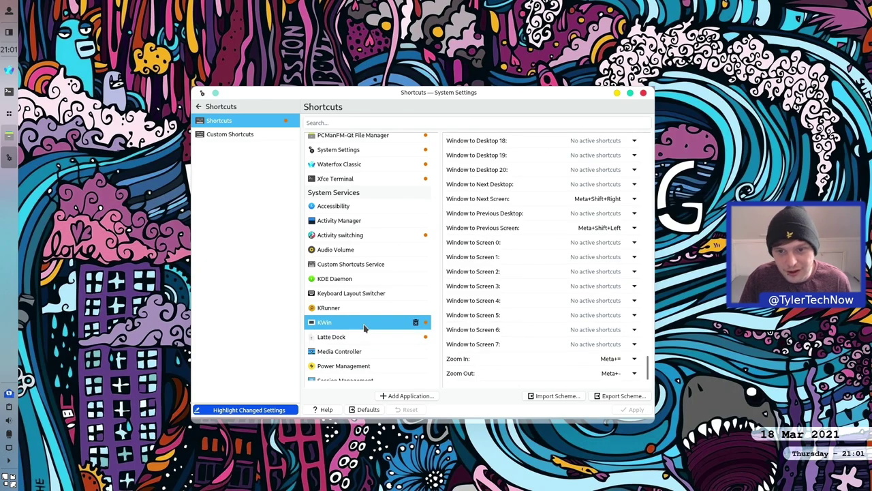
{"action": "left_click", "coordinate": [450, 124]}
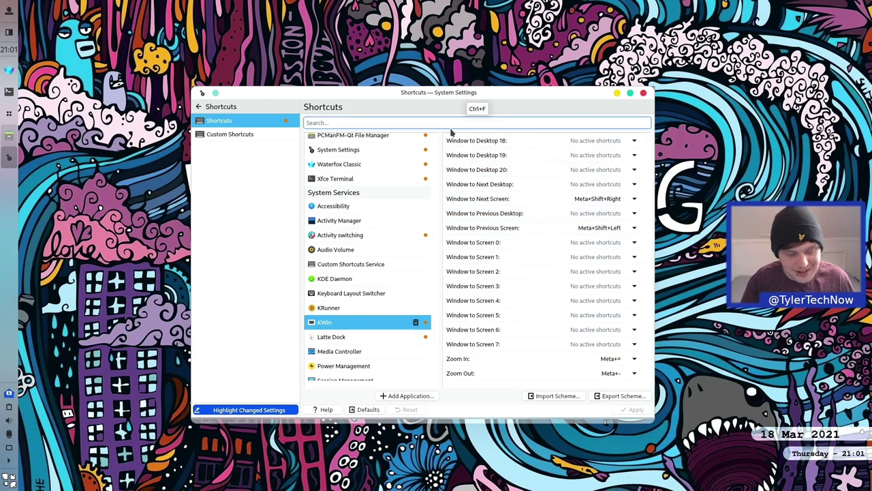
{"action": "type", "text": "desk"}
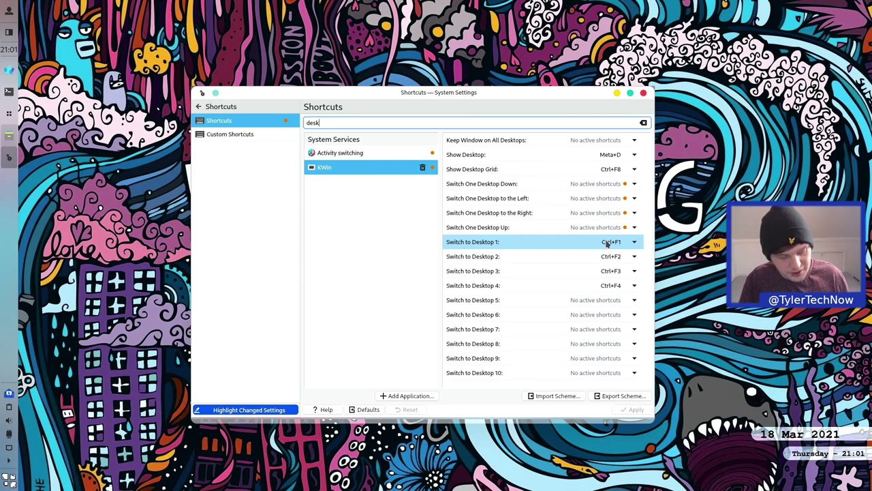
{"action": "key", "text": "ctrl+F2"}
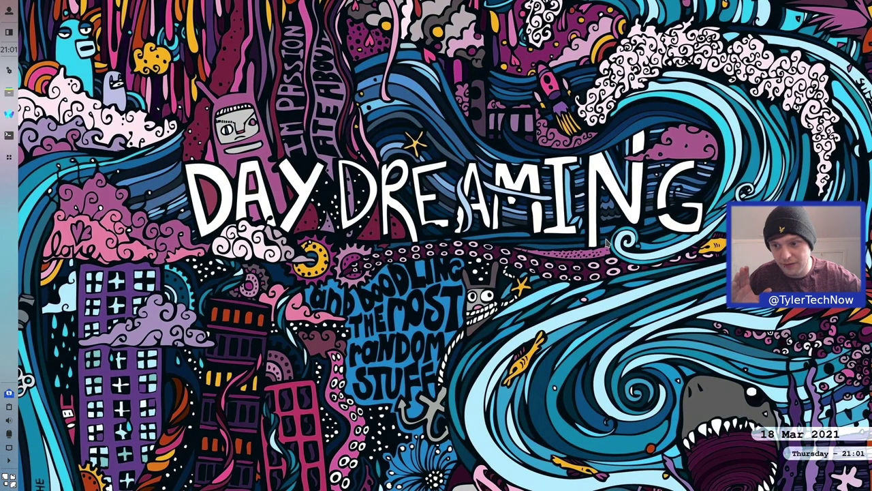
{"action": "key", "text": "ctrl+F1"}
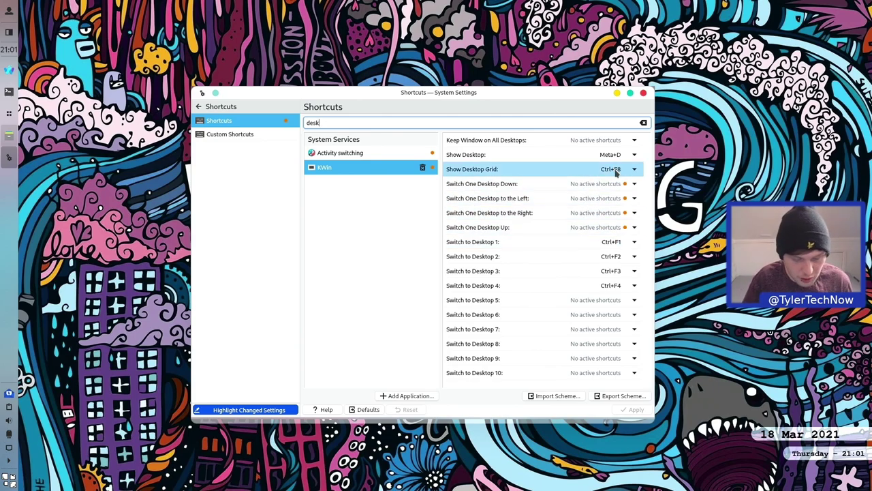
{"action": "key", "text": "ctrl+F8"}
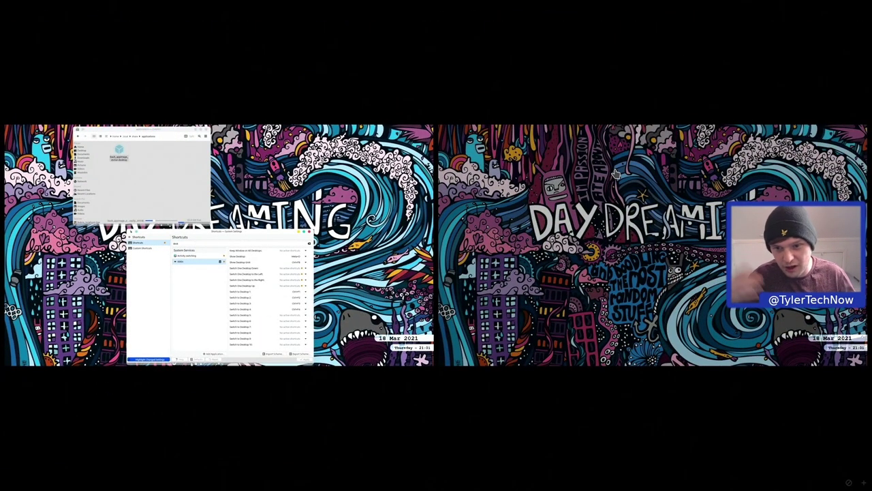
{"action": "left_click_drag", "start_coordinate": [218, 293], "coordinate": [550, 266]}
{"action": "left_click_drag", "start_coordinate": [635, 230], "coordinate": [194, 234]}
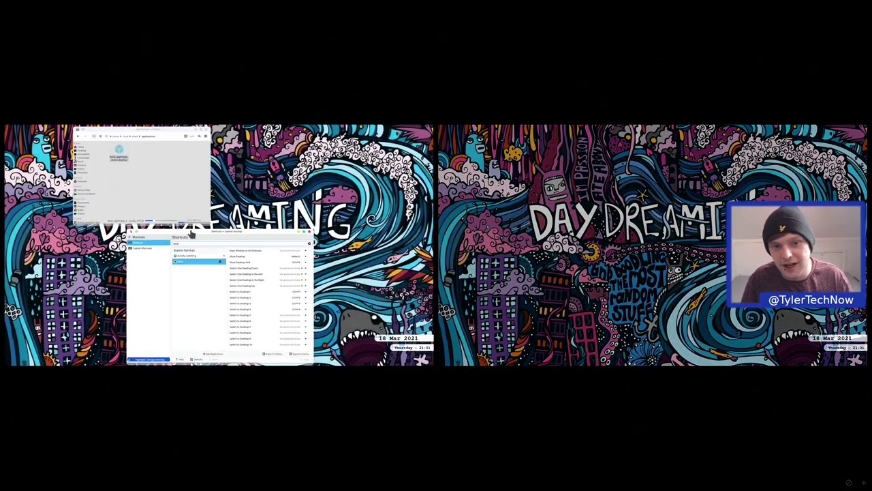
{"action": "left_click", "coordinate": [196, 232]}
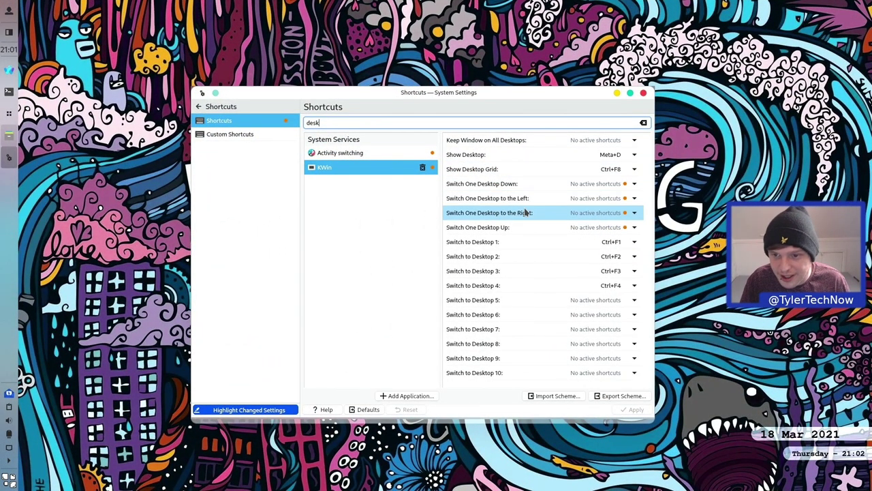
{"action": "scroll", "coordinate": [525, 209], "scroll_direction": "down", "scroll_amount": 2}
{"action": "scroll", "coordinate": [524, 212], "scroll_direction": "down", "scroll_amount": 10}
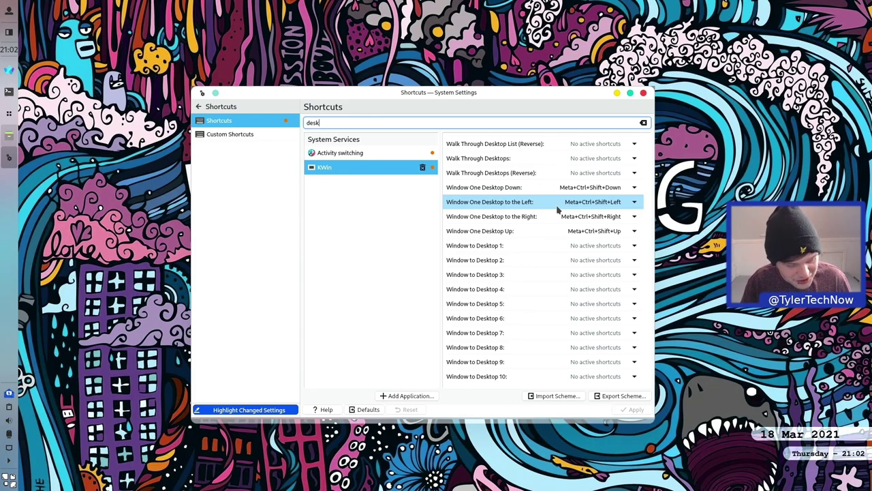
{"action": "key", "text": "ctrl+super+Left"}
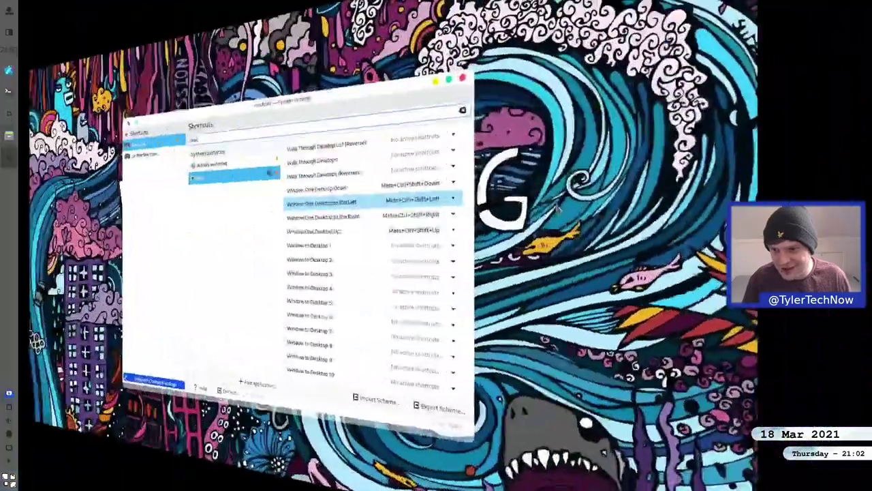
{"action": "key", "text": "ctrl+super+shift+Left"}
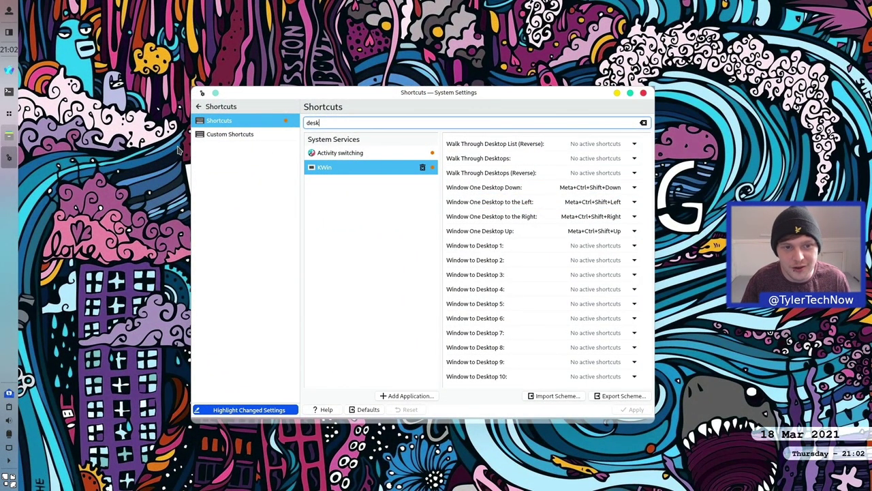
- Open Startup and Shutdown, look over Login Screen (SDDM) and Background Services, then Desktop Session
{"action": "left_click", "coordinate": [198, 107]}
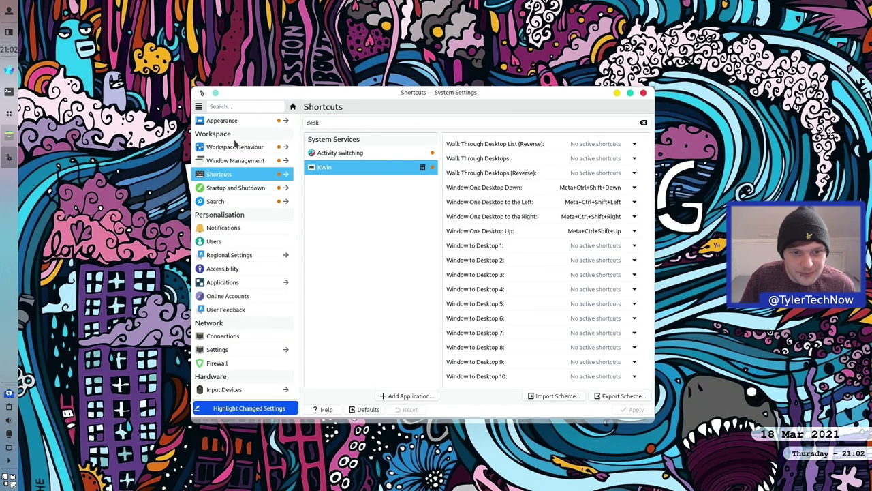
{"action": "left_click", "coordinate": [253, 188]}
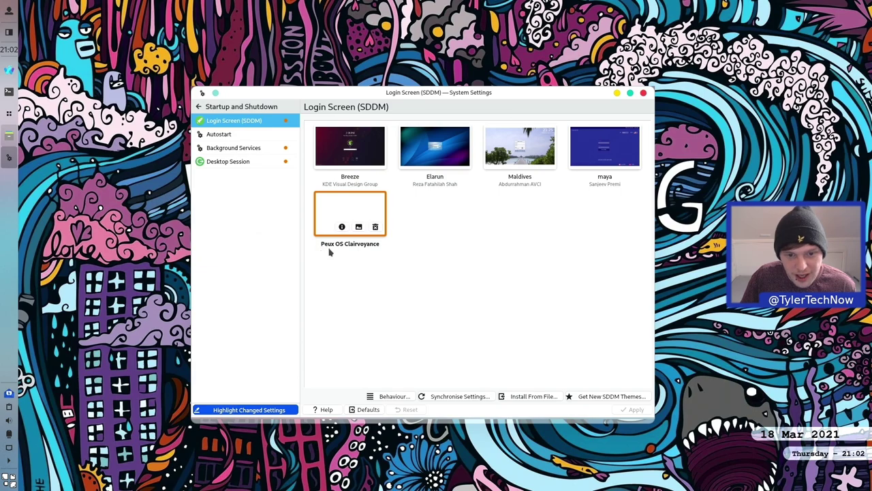
{"action": "mouse_move", "coordinate": [360, 172]}
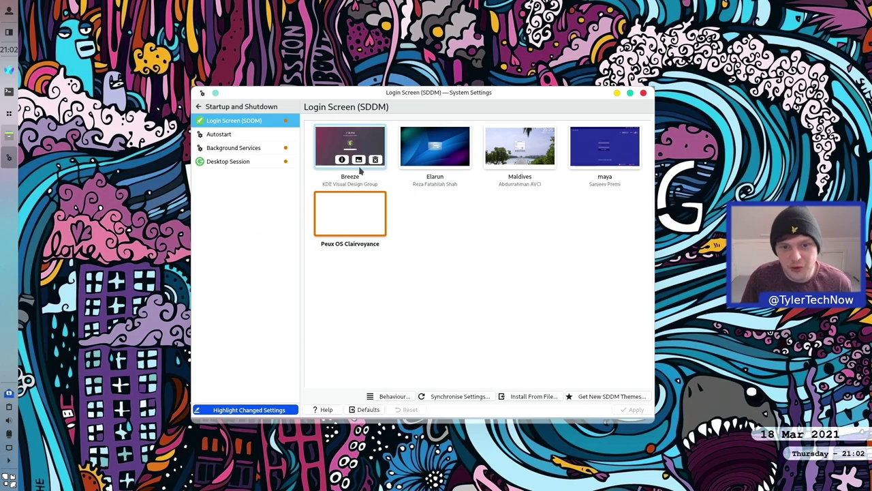
{"action": "mouse_move", "coordinate": [596, 158]}
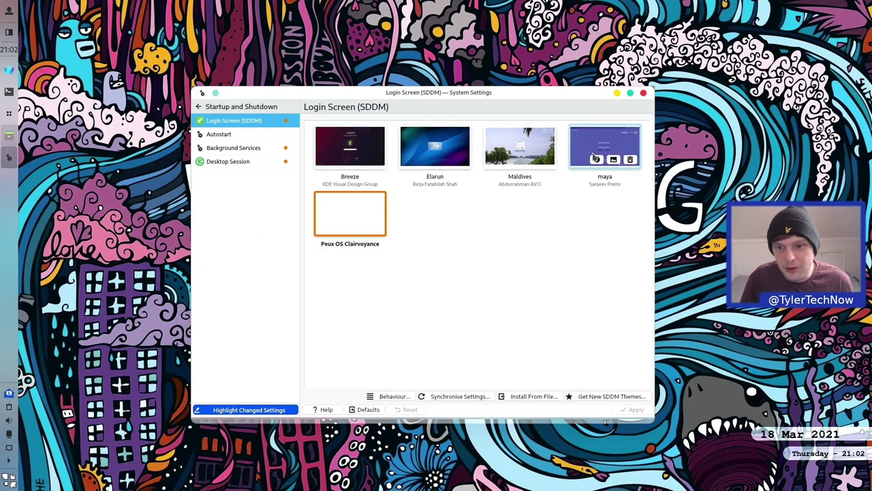
{"action": "left_click", "coordinate": [259, 147]}
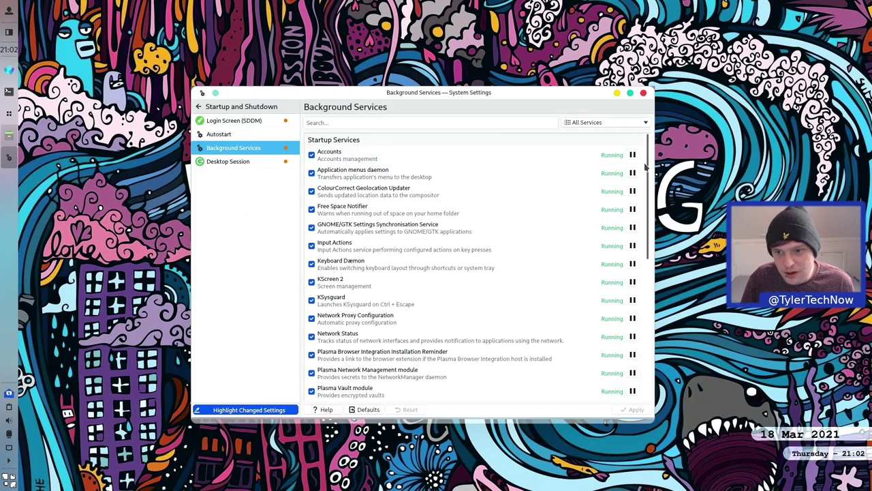
{"action": "left_click_drag", "start_coordinate": [646, 167], "coordinate": [658, 285]}
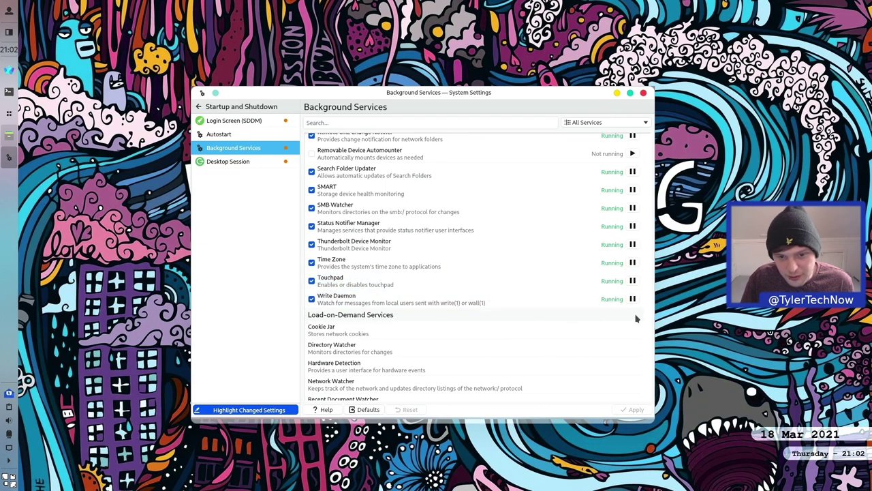
{"action": "left_click", "coordinate": [225, 161]}
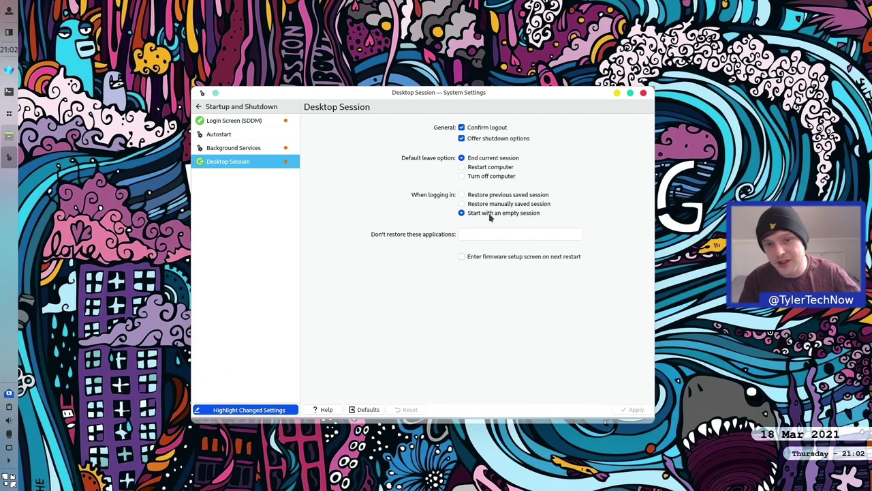
- Set KRunner's position on screen to Centre and apply the change
{"action": "left_click", "coordinate": [198, 106]}
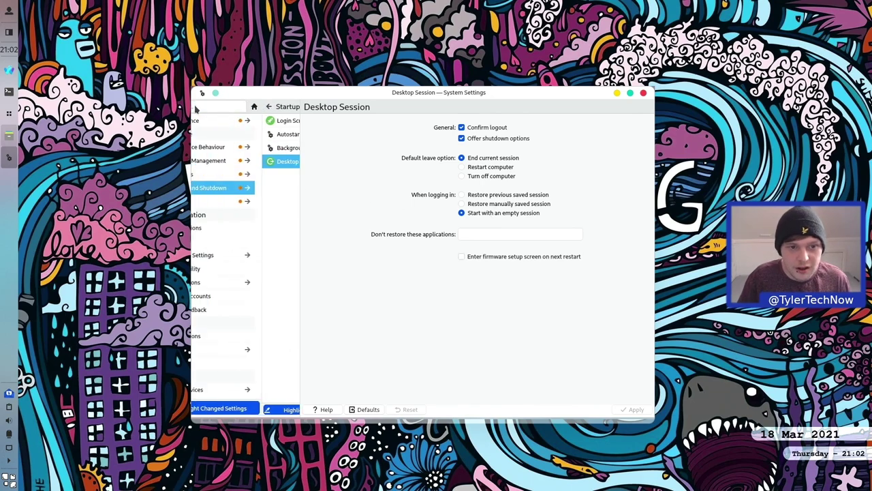
{"action": "left_click", "coordinate": [272, 201]}
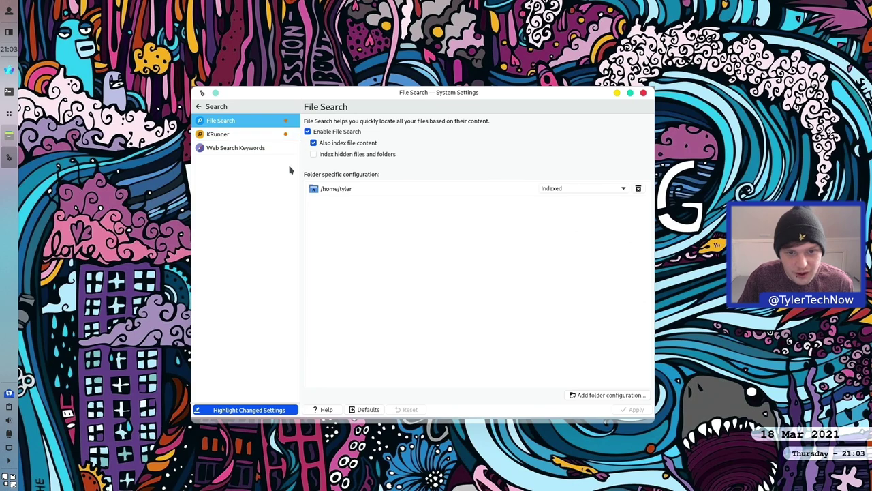
{"action": "left_click", "coordinate": [248, 136]}
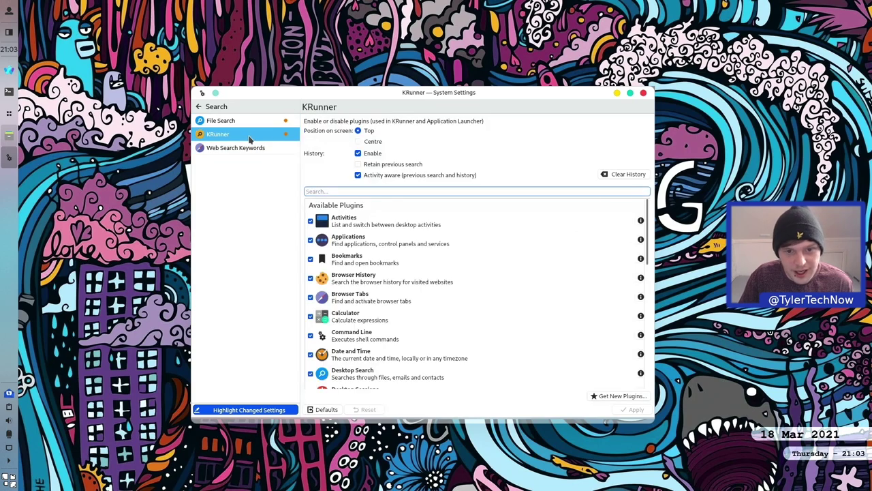
{"action": "left_click", "coordinate": [370, 143]}
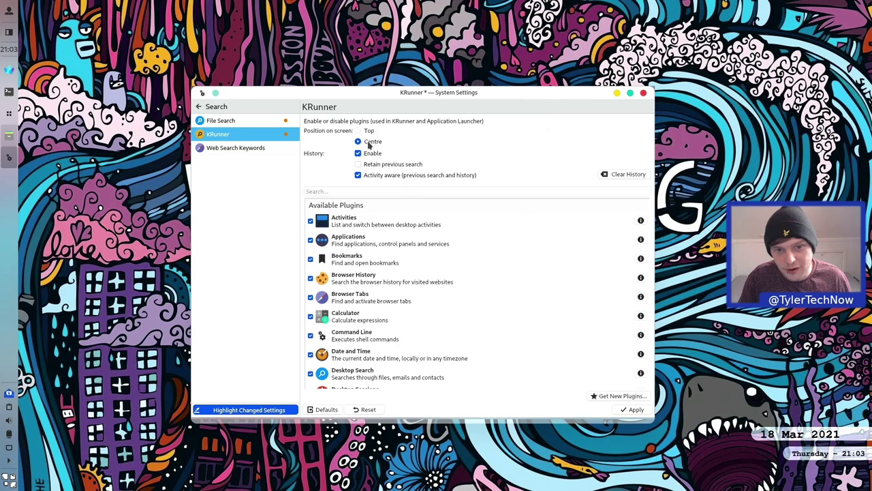
{"action": "left_click", "coordinate": [634, 410]}
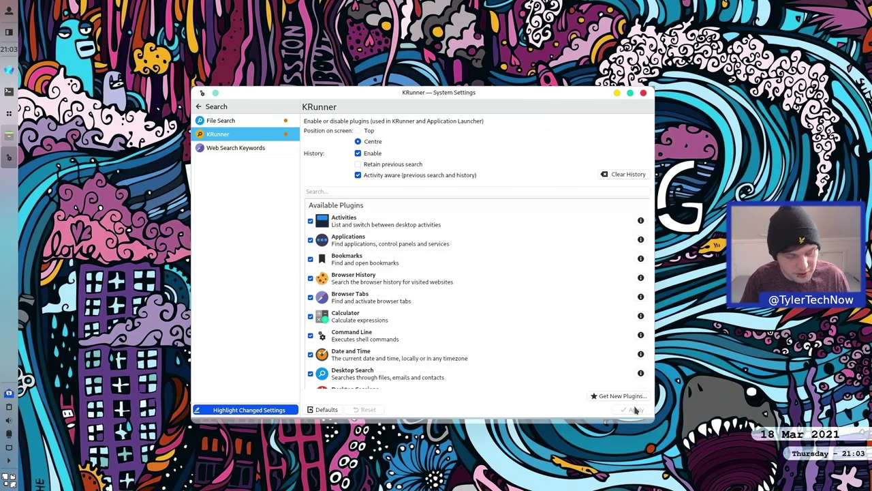
- Test the centred KRunner with Alt+Space from the desktop, then dismiss it
{"action": "key", "text": "ctrl+q"}
{"action": "key", "text": "alt+space"}
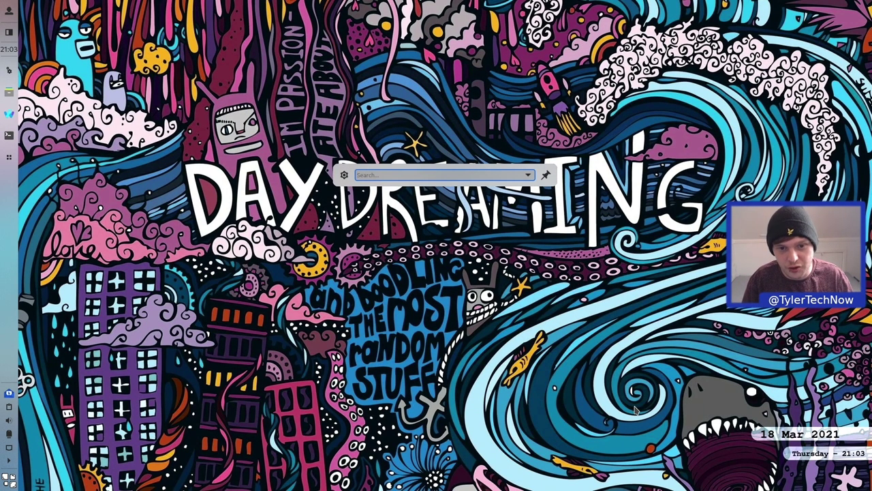
{"action": "key", "text": "Escape"}
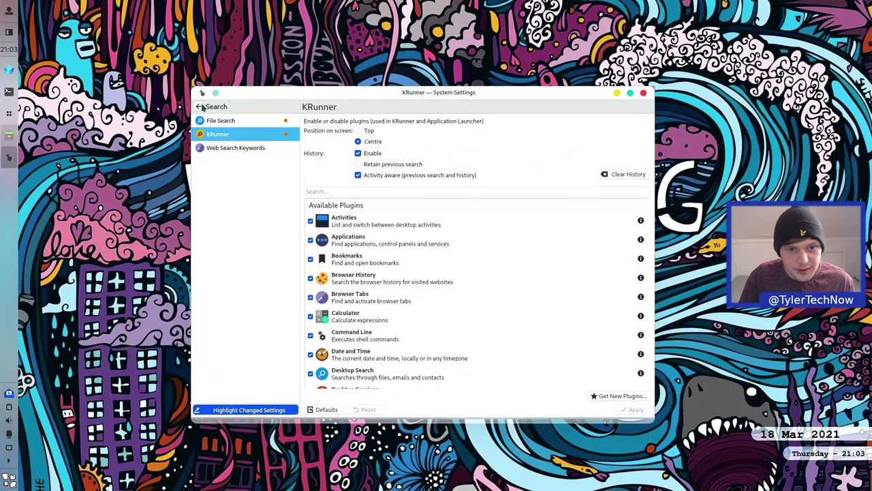
- Search 'kwin', open KWin Scripts, and enable and apply the Krohnkite tiling script
{"action": "left_click", "coordinate": [199, 107]}
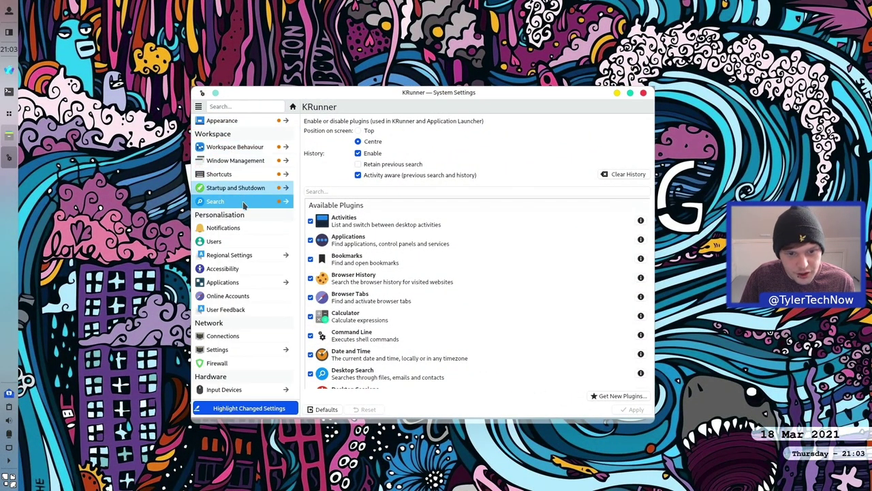
{"action": "scroll", "coordinate": [259, 266], "scroll_direction": "down", "scroll_amount": 3}
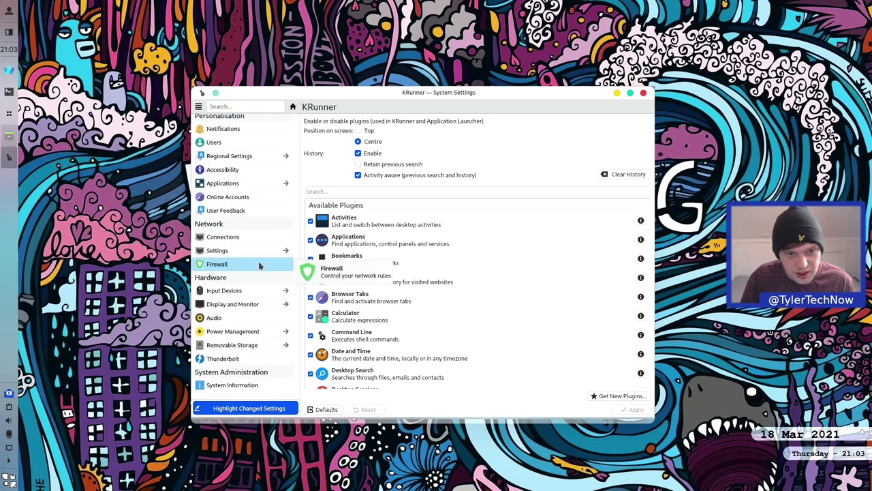
{"action": "scroll", "coordinate": [259, 266], "scroll_direction": "up", "scroll_amount": 3}
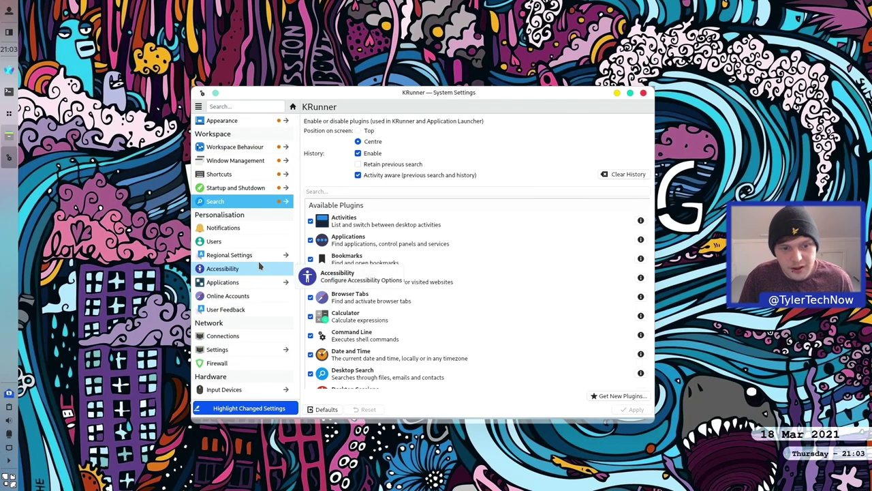
{"action": "left_click", "coordinate": [250, 107]}
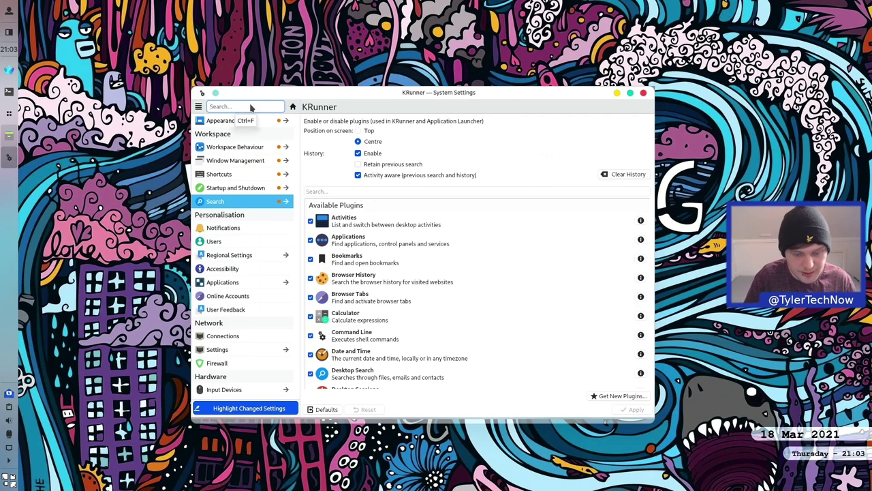
{"action": "type", "text": "kwin"}
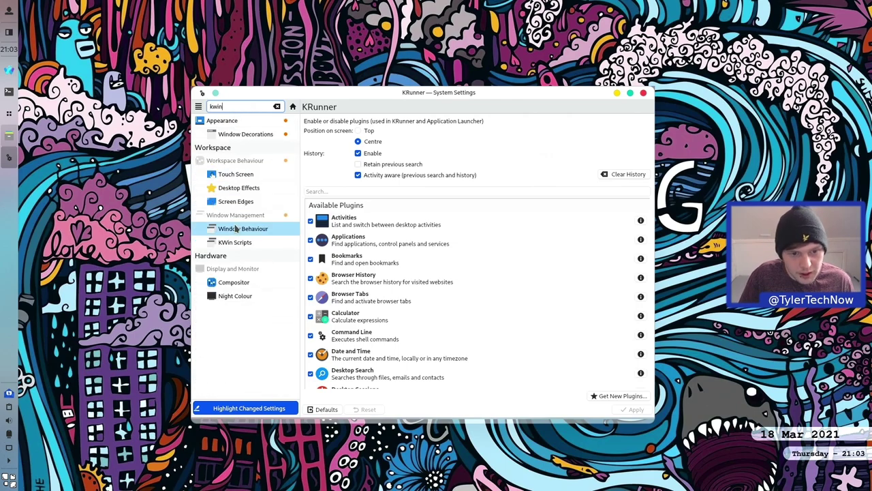
{"action": "left_click", "coordinate": [234, 242]}
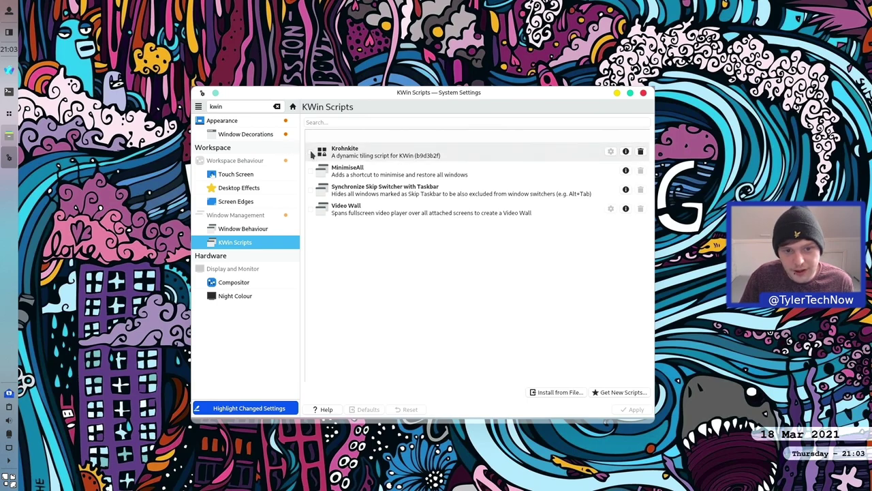
{"action": "left_click", "coordinate": [311, 152]}
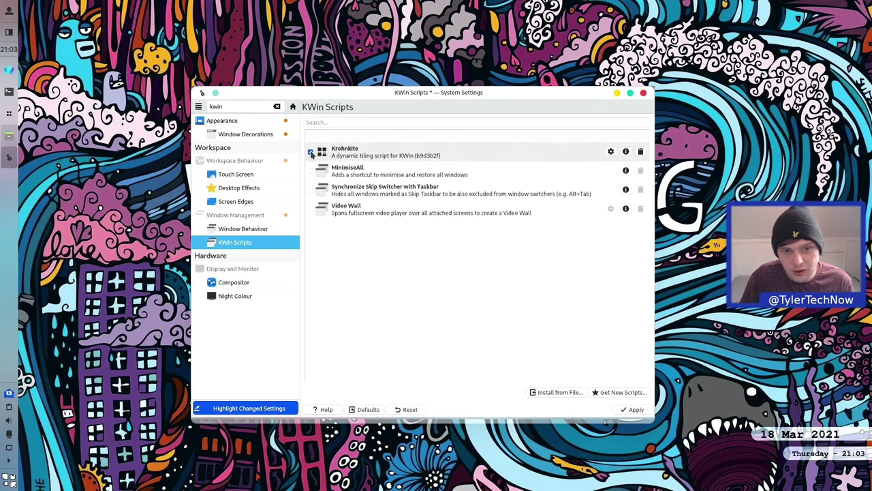
{"action": "left_click", "coordinate": [635, 409]}
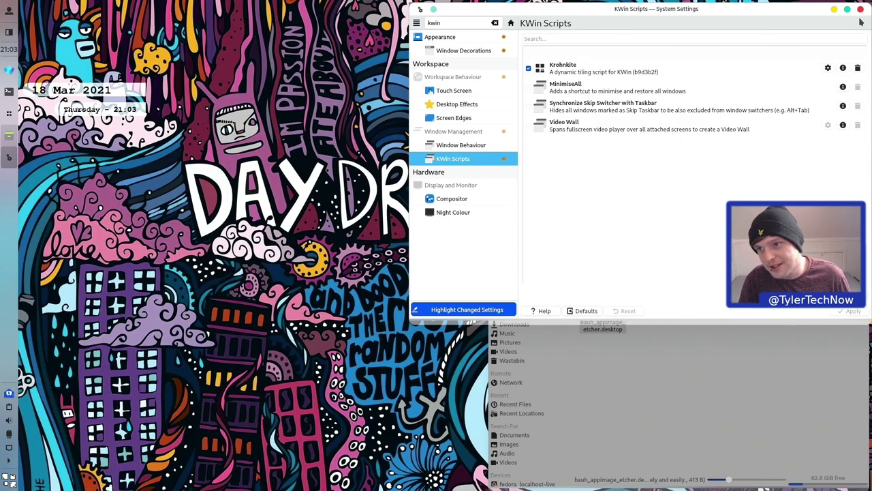
- Untile and close the KWin Scripts settings window, then close Dolphin
{"action": "left_click_drag", "start_coordinate": [695, 15], "coordinate": [308, 102]}
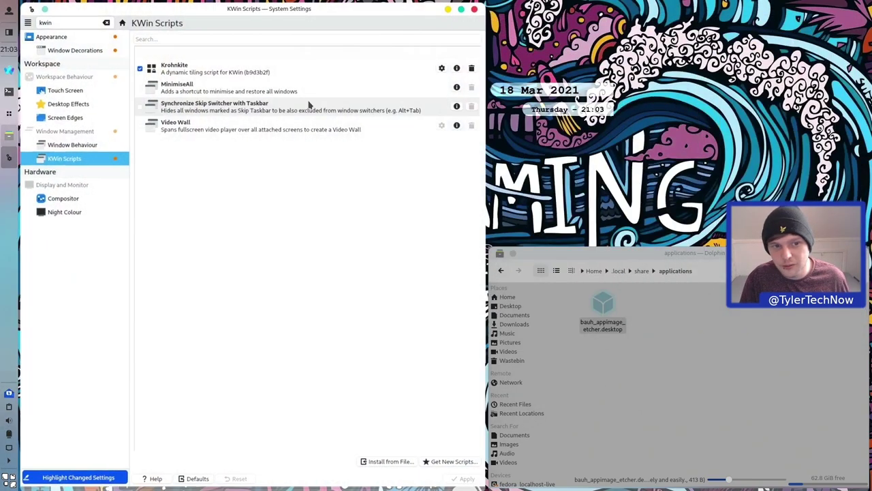
{"action": "left_click", "coordinate": [475, 10]}
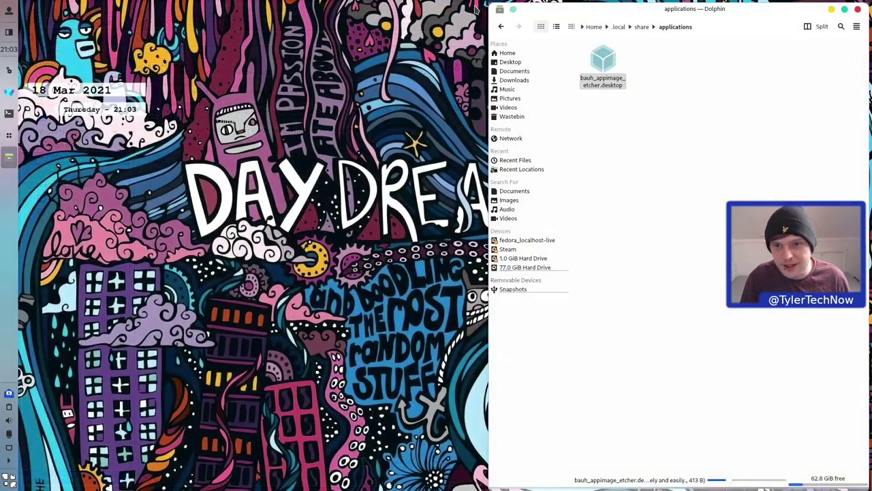
{"action": "left_click", "coordinate": [857, 9]}
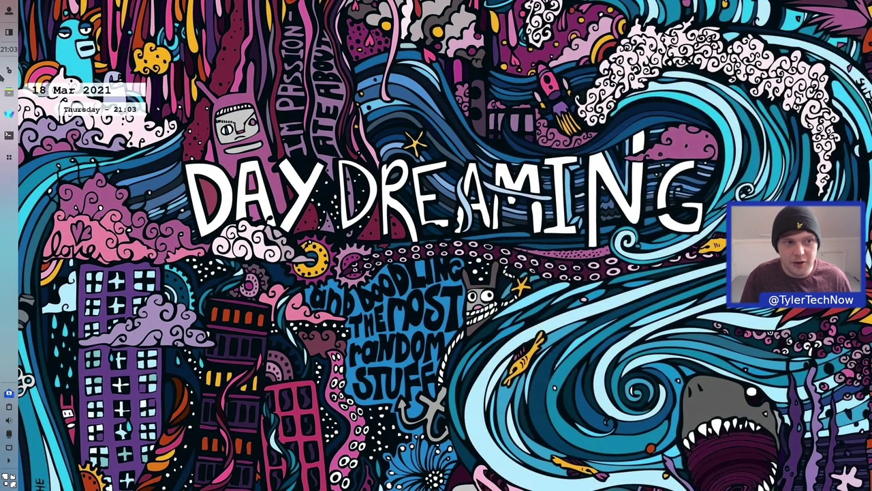
- Reopen Dolphin and a terminal, tile Dolphin on the left half, and start a second terminal
{"action": "left_click", "coordinate": [9, 92]}
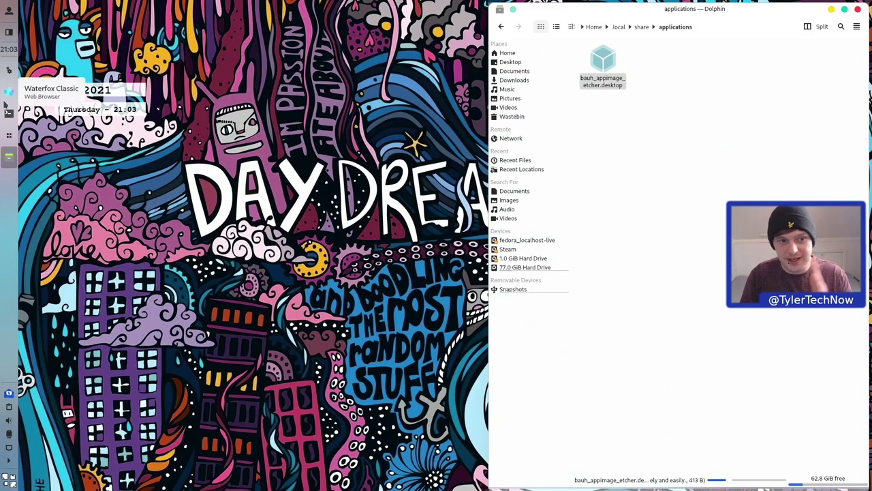
{"action": "left_click", "coordinate": [8, 113]}
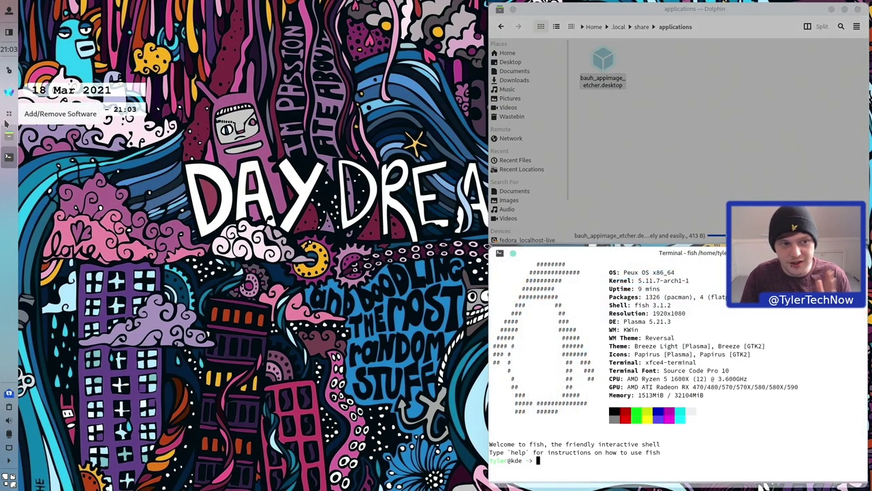
{"action": "left_click", "coordinate": [9, 134]}
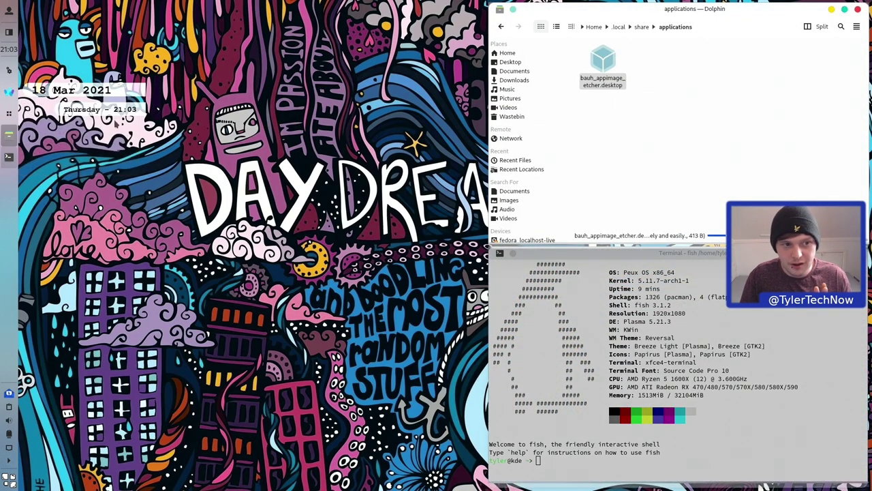
{"action": "left_click_drag", "start_coordinate": [624, 7], "coordinate": [1, 91]}
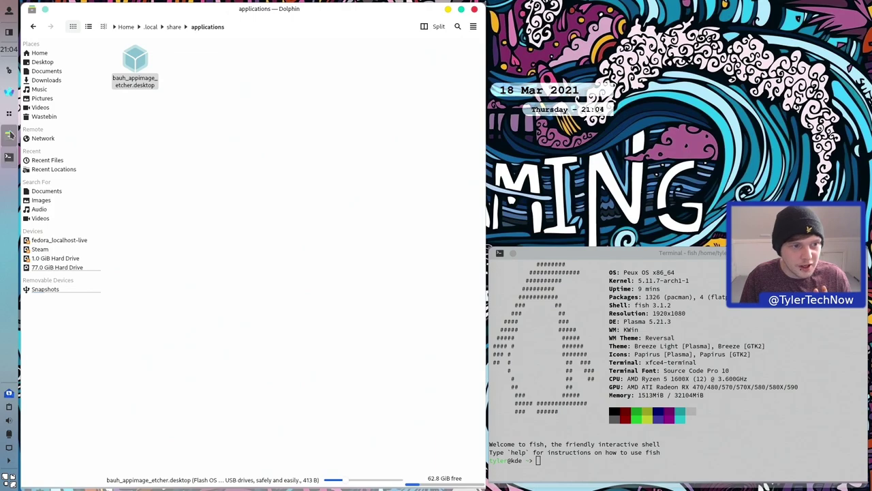
{"action": "right_click", "coordinate": [9, 155]}
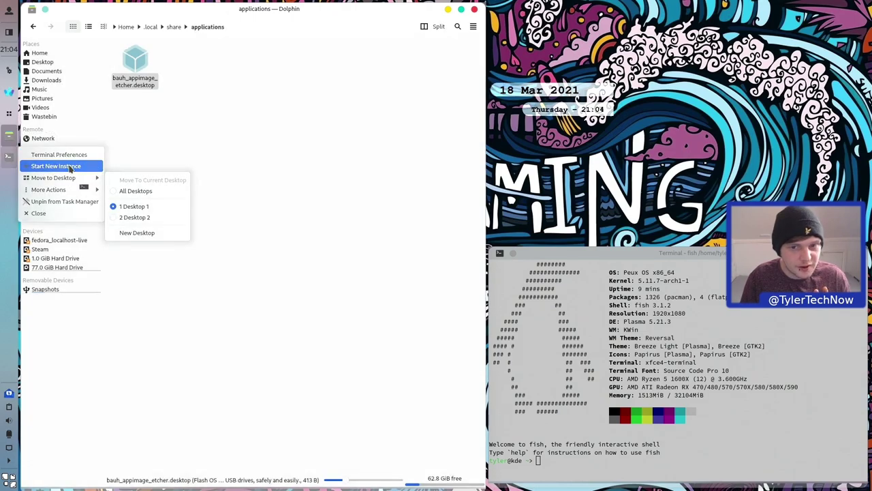
{"action": "left_click", "coordinate": [61, 166]}
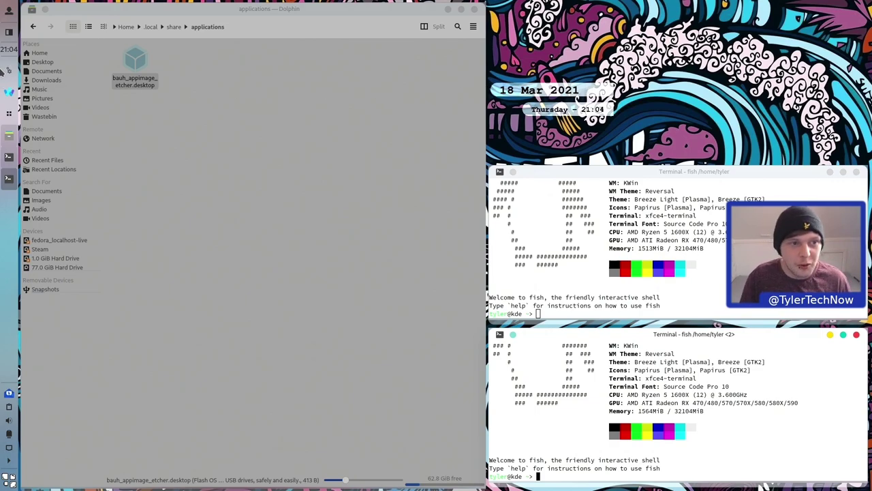
- Close Dolphin and both terminal windows
{"action": "left_click", "coordinate": [474, 9]}
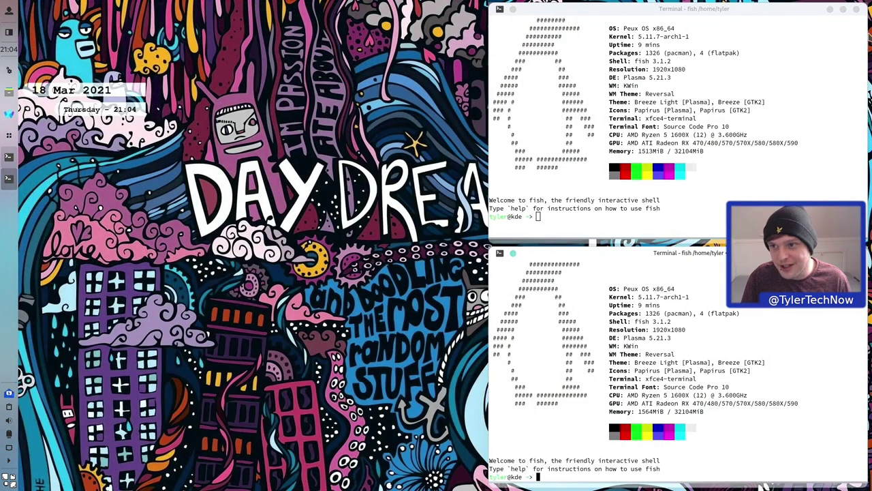
{"action": "left_click", "coordinate": [856, 10]}
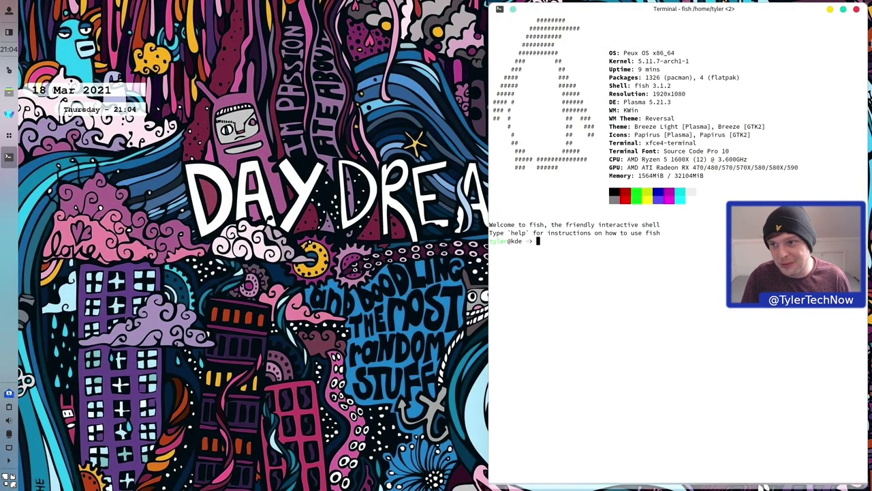
{"action": "left_click", "coordinate": [856, 10]}
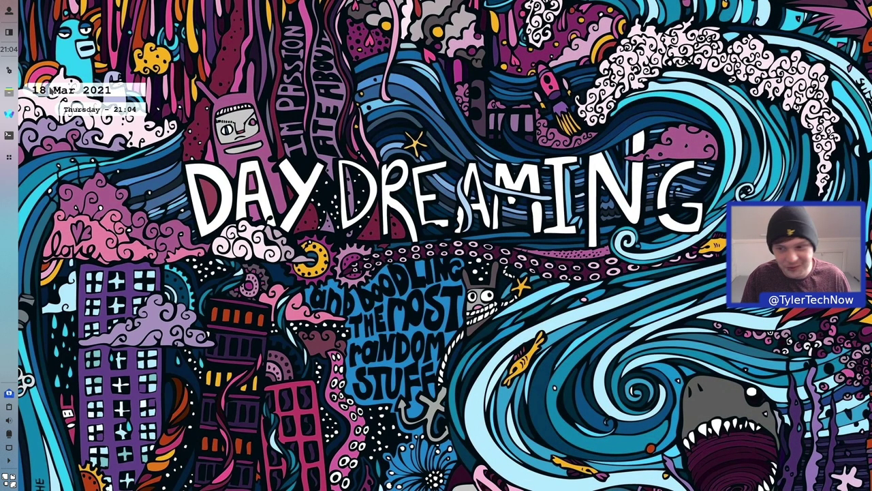
- Open the KWin Scripts settings page by searching 'kwin' in KRunner
{"action": "key", "text": "alt+space"}
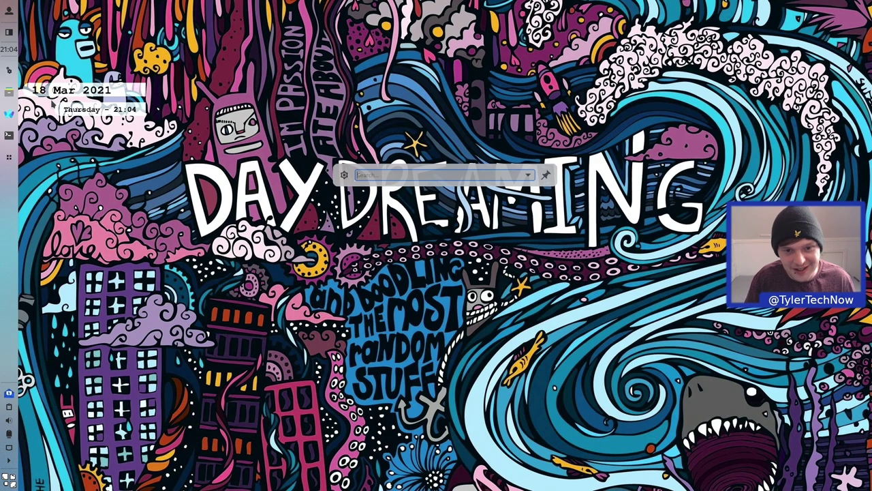
{"action": "type", "text": "desk"}
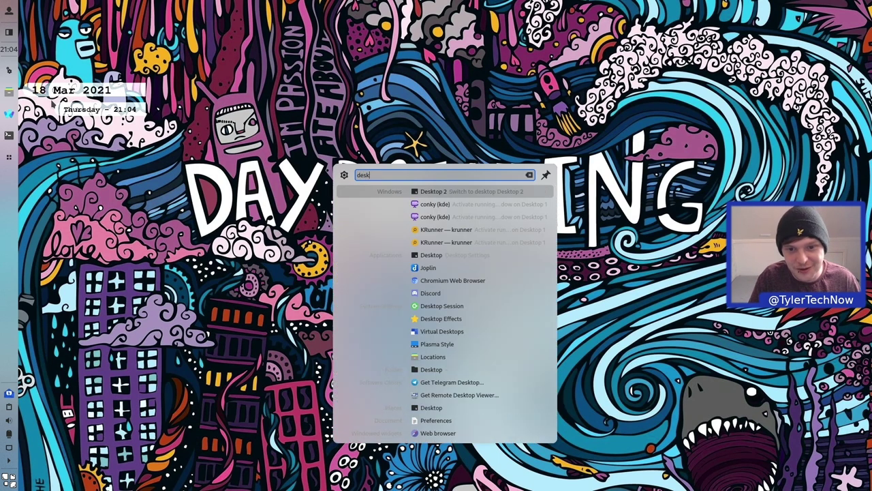
{"action": "key", "text": "Return"}
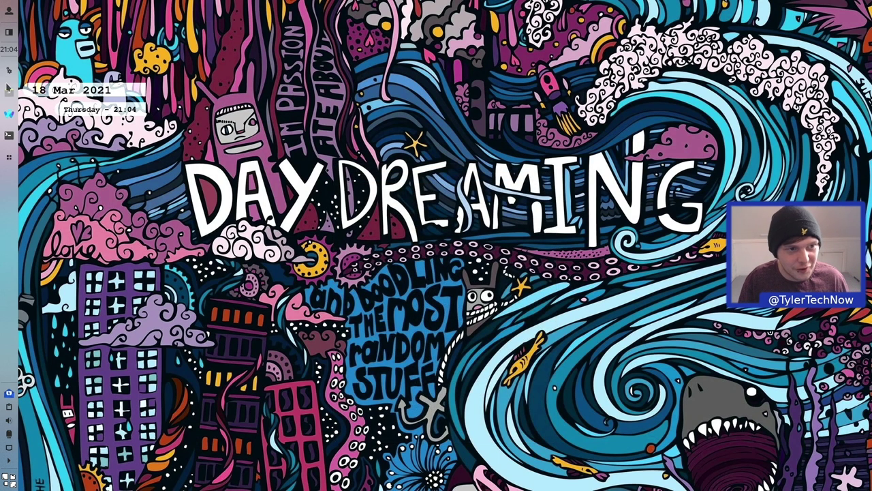
{"action": "key", "text": "alt+space"}
{"action": "type", "text": "kwin"}
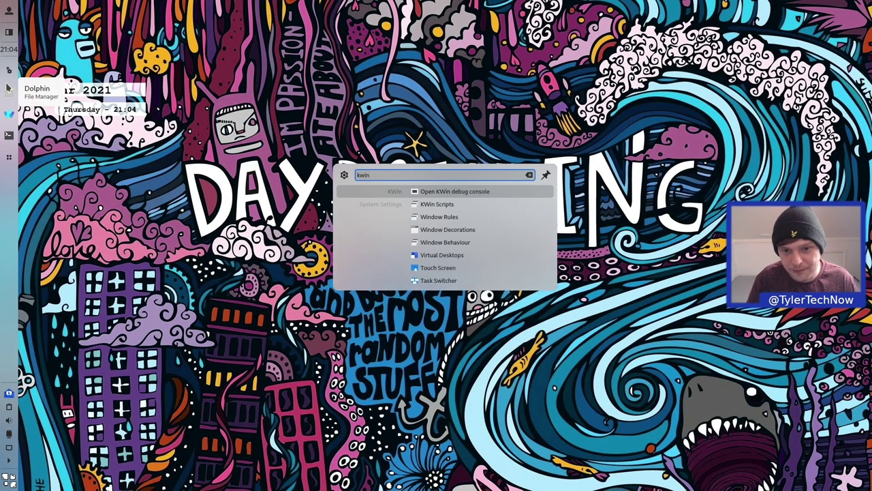
{"action": "key", "text": "Down"}
{"action": "key", "text": "Return"}
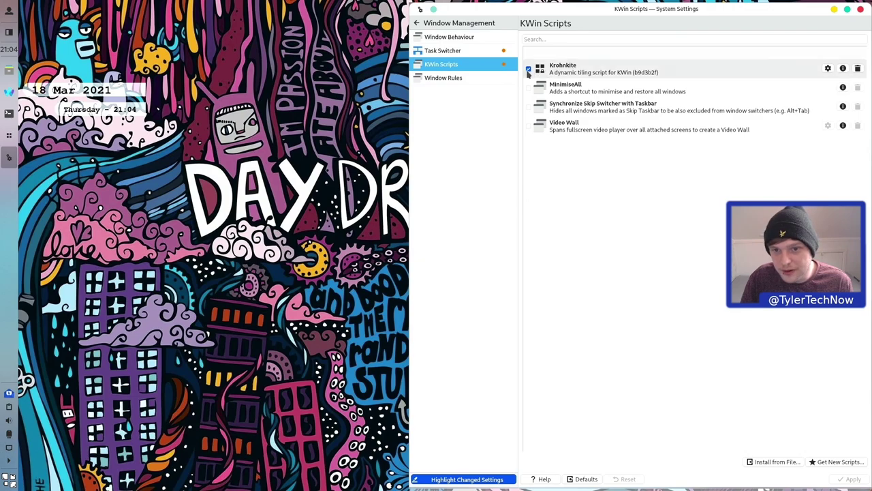
- Uncheck Krohnkite, apply the change, close System Settings and reopen KRunner
{"action": "left_click", "coordinate": [530, 70]}
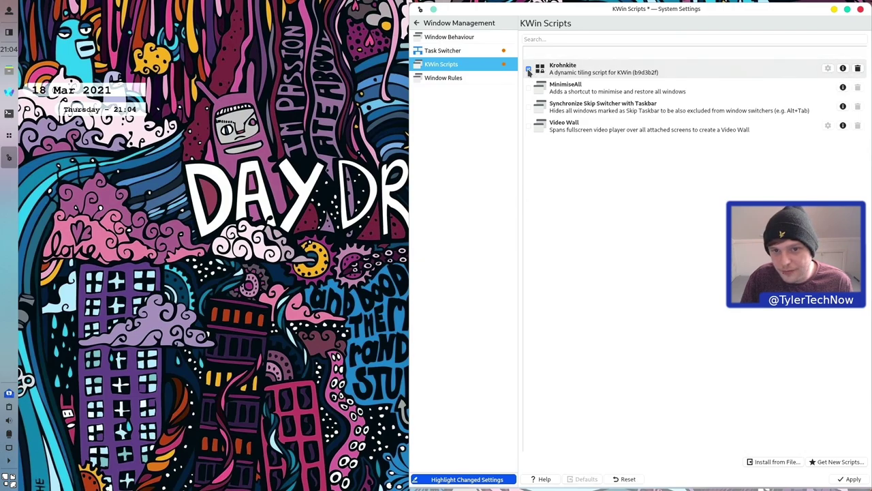
{"action": "left_click", "coordinate": [855, 479]}
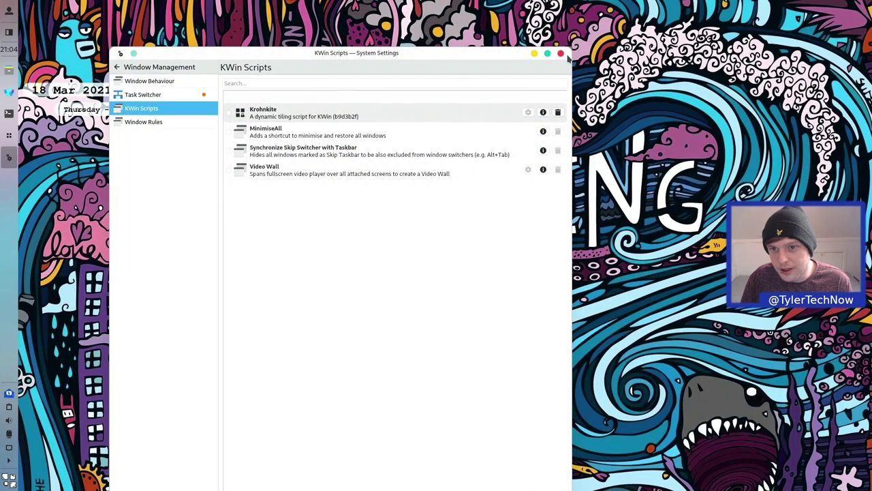
{"action": "left_click", "coordinate": [560, 53]}
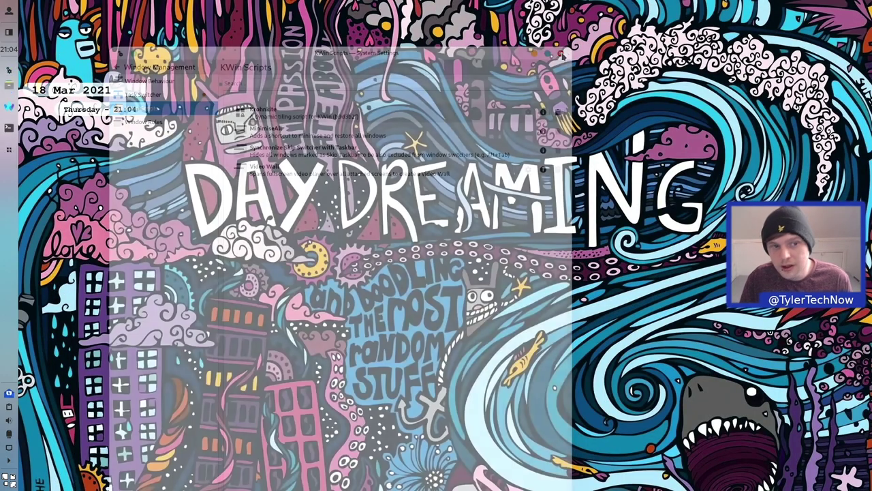
{"action": "key", "text": "alt+space"}
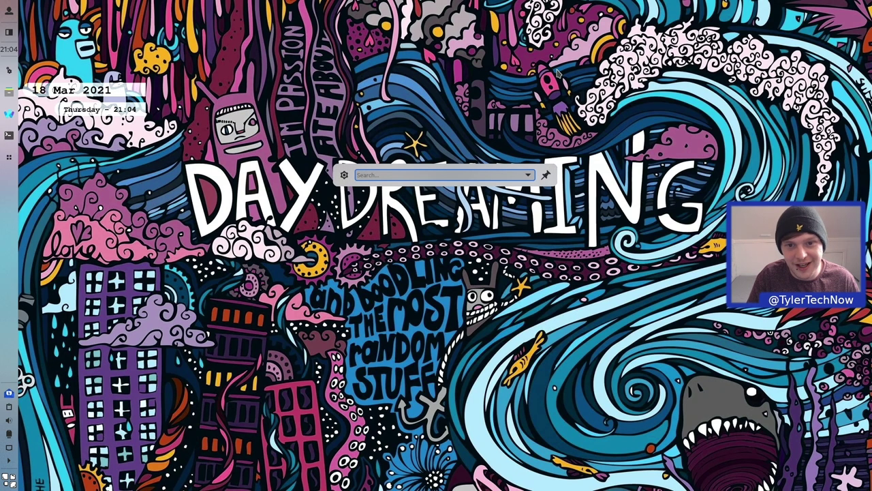
- Launch Desktop Layout Changer from a 'layout' search, apply Default Layout, then close it
{"action": "type", "text": "layout"}
{"action": "key", "text": "Return"}
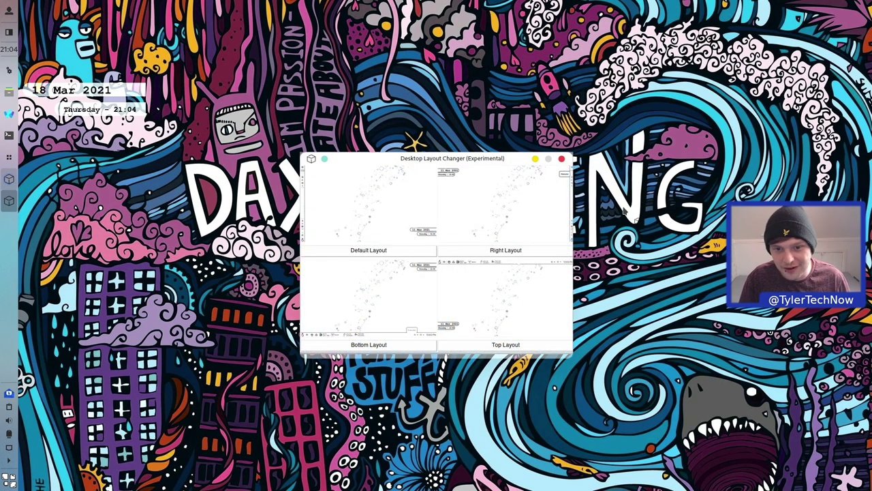
{"action": "left_click", "coordinate": [374, 252]}
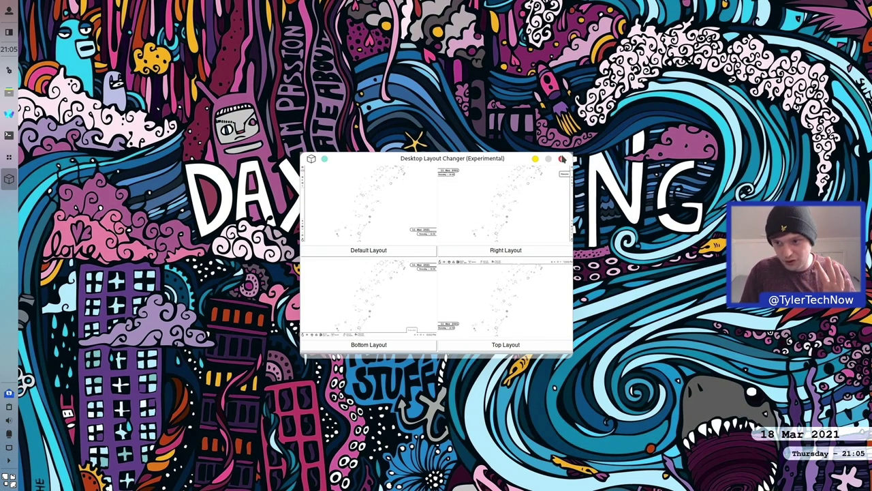
{"action": "left_click", "coordinate": [561, 159]}
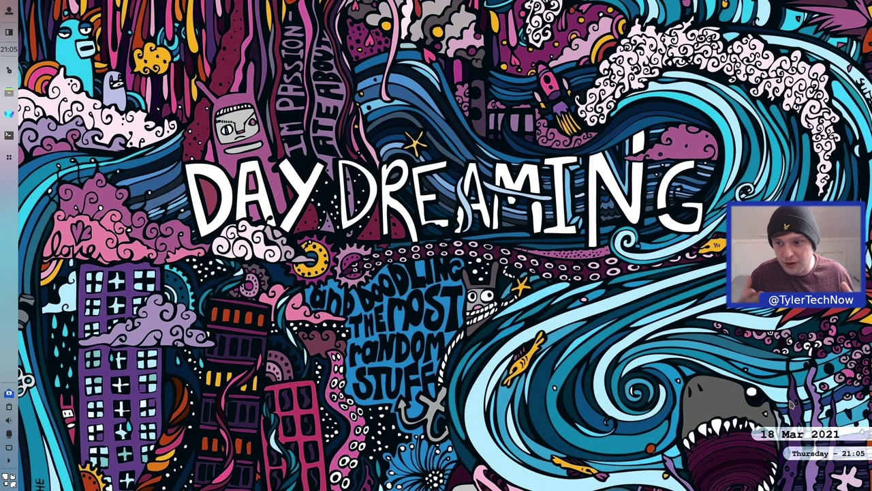
- Launch System Settings from KRunner, open Accessibility, and maximise the window
{"action": "key", "text": "alt+space"}
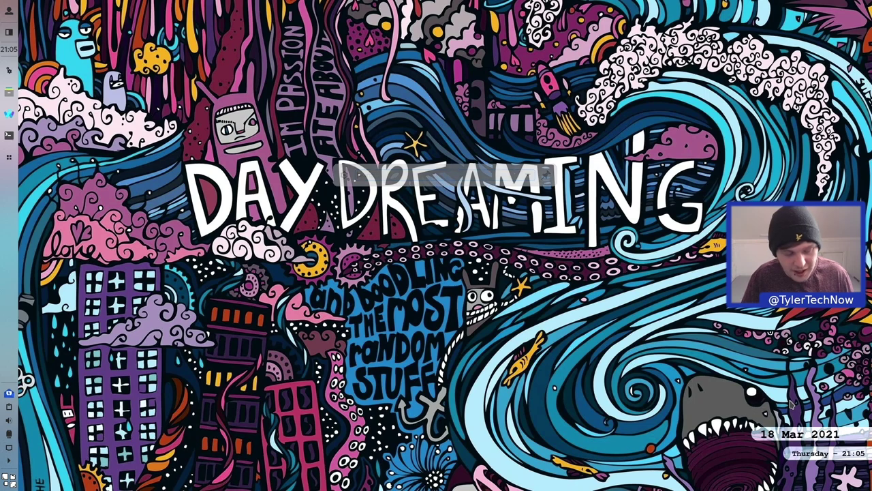
{"action": "type", "text": "se"}
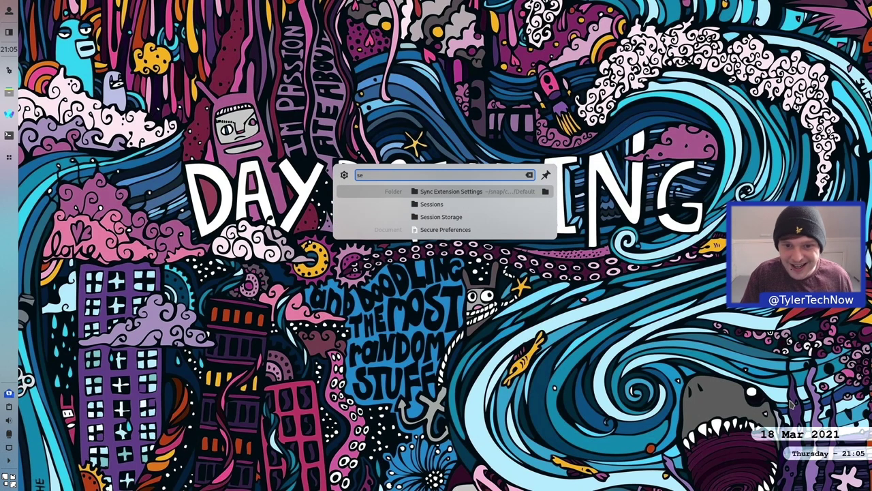
{"action": "key", "text": "BackSpace"}
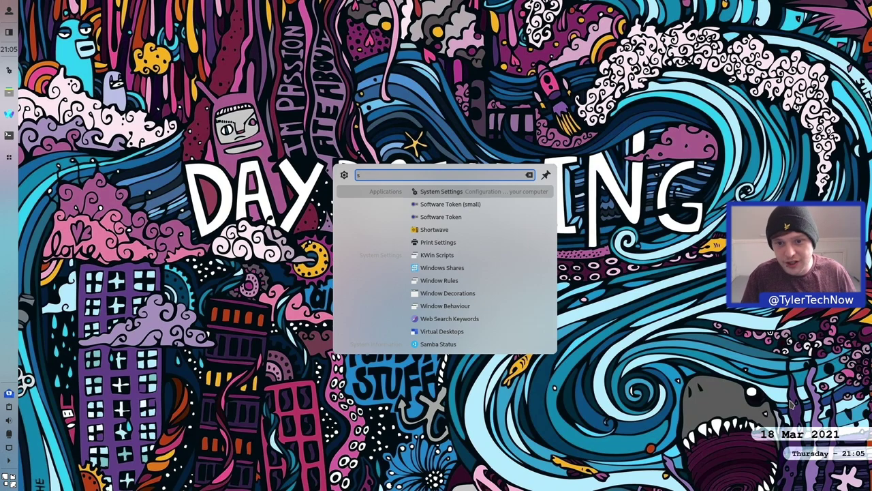
{"action": "key", "text": "Return"}
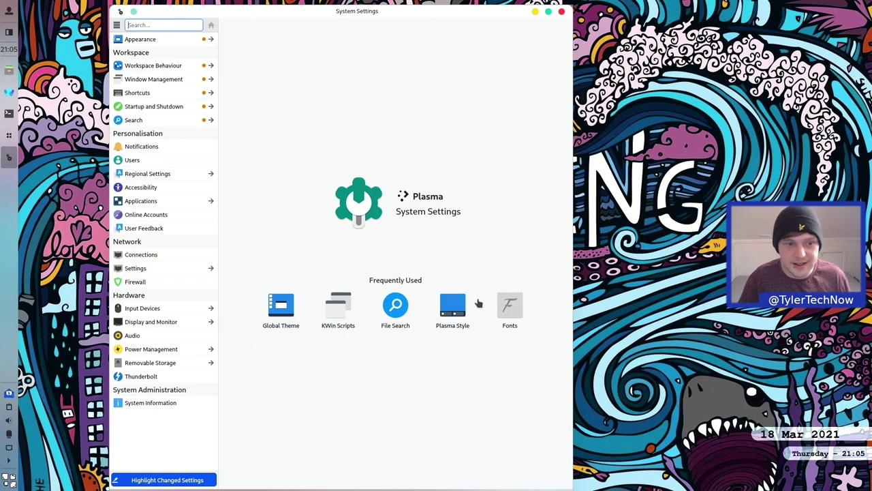
{"action": "left_click", "coordinate": [164, 189]}
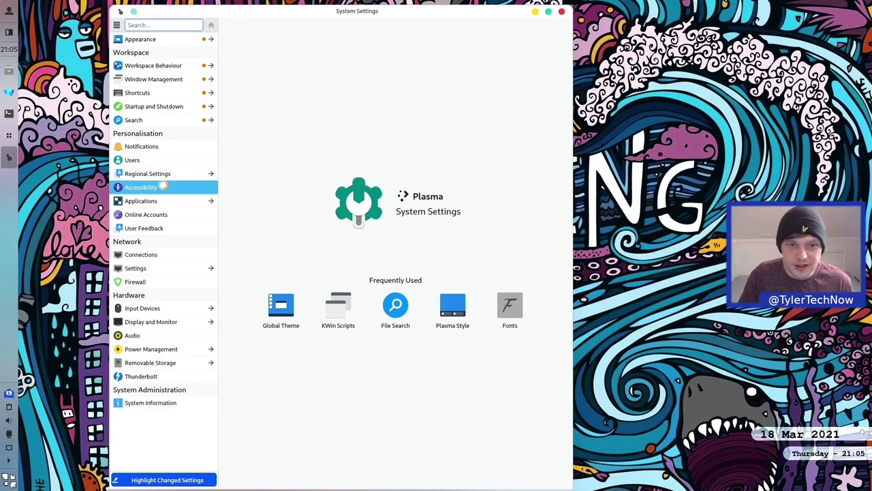
{"action": "double_click", "coordinate": [443, 15]}
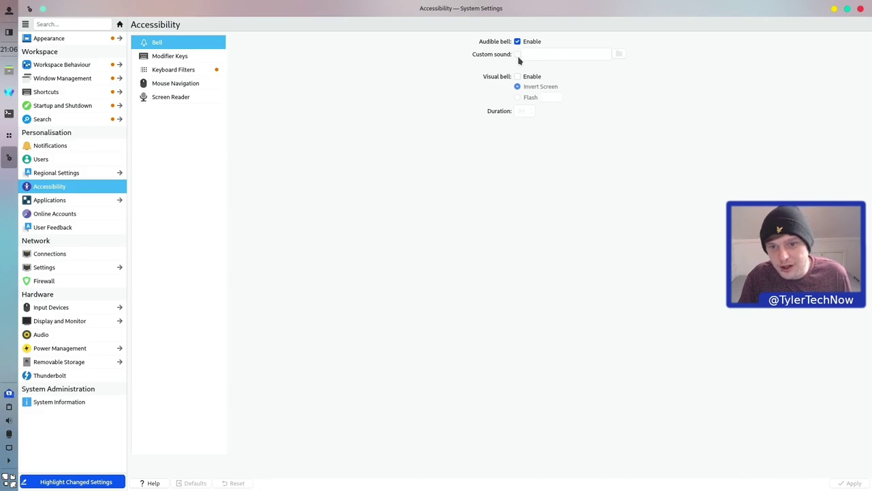
- View the Modifier Keys, Keyboard Filters, Mouse Navigation and Screen Reader pages, then close settings
{"action": "left_click", "coordinate": [176, 59]}
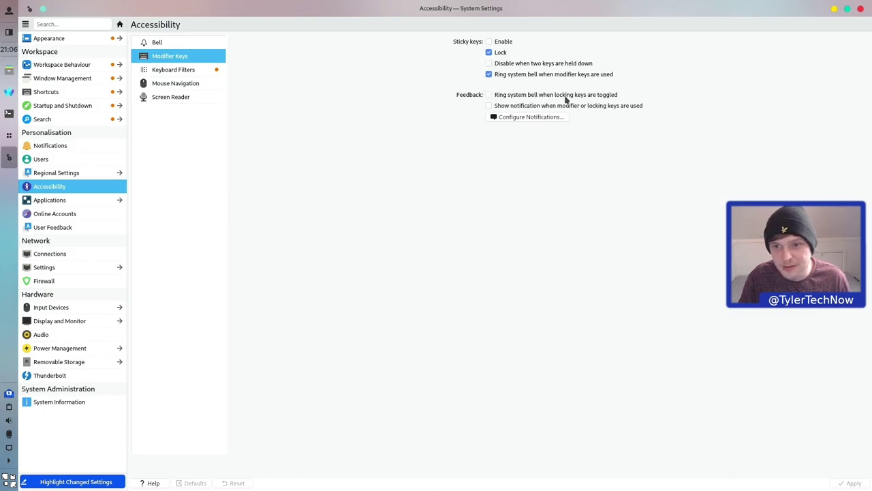
{"action": "left_click", "coordinate": [158, 72]}
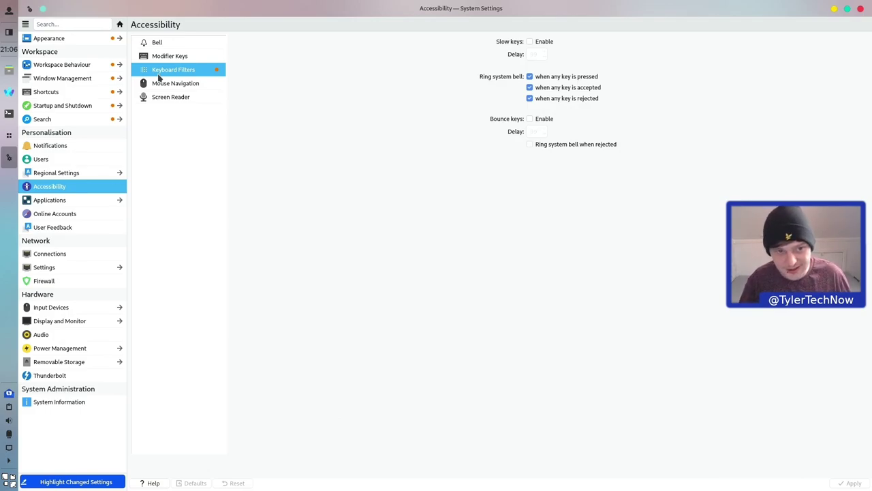
{"action": "left_click", "coordinate": [162, 84]}
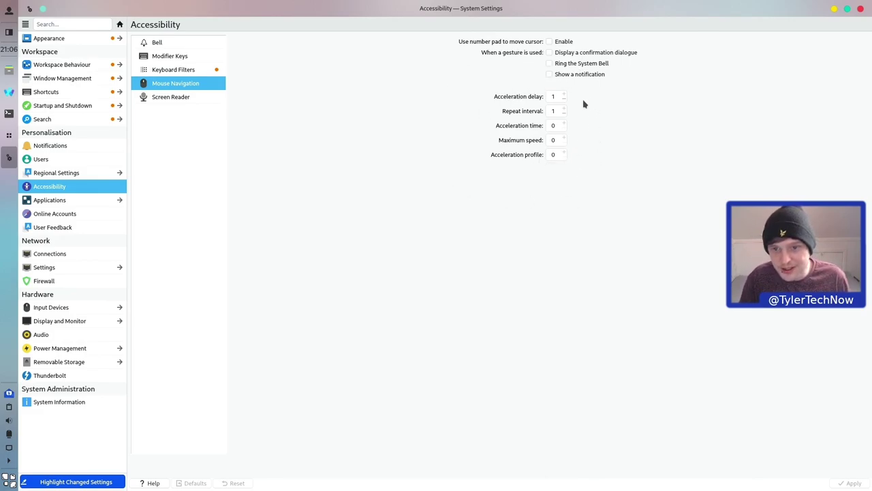
{"action": "left_click", "coordinate": [182, 101]}
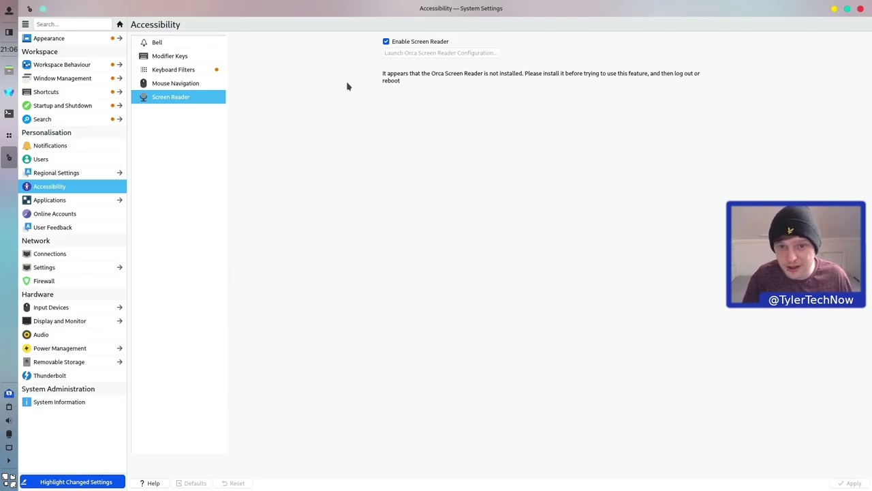
{"action": "left_click", "coordinate": [861, 11]}
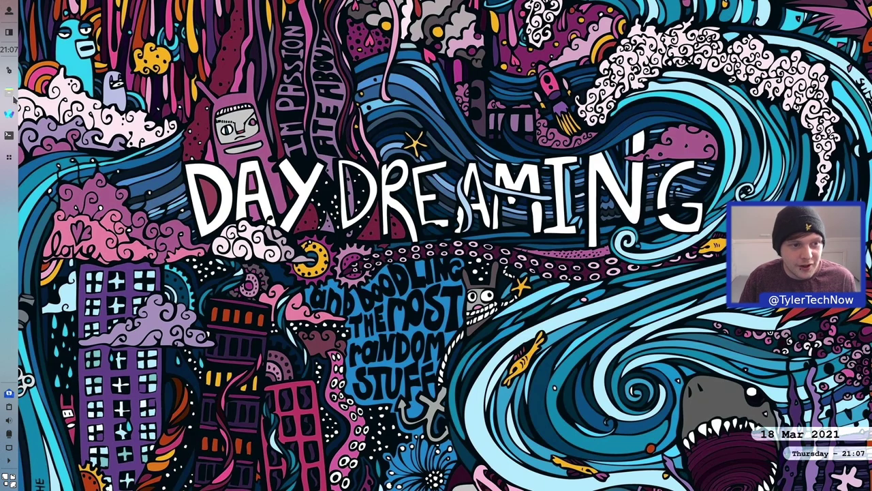
- In Dolphin, play Pos GNOME.mp4 in mpv muted, shrink the player window, then close it
{"action": "left_click", "coordinate": [9, 91]}
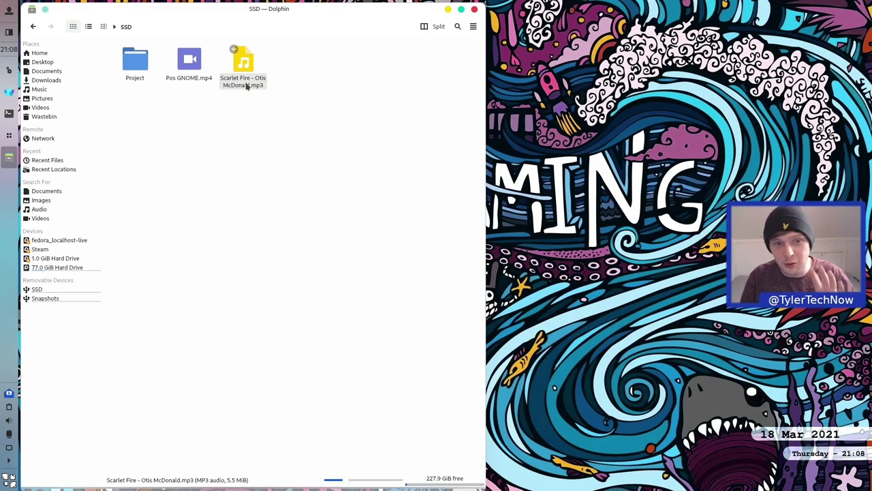
{"action": "double_click", "coordinate": [188, 71]}
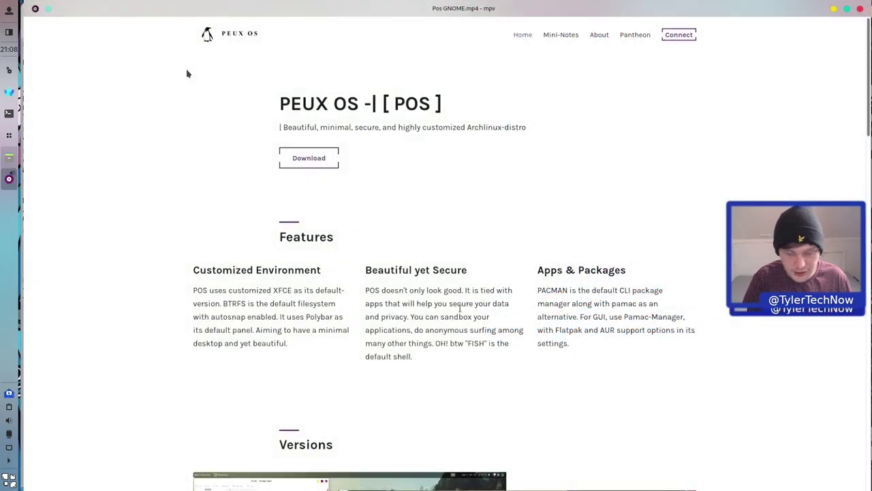
{"action": "key", "text": "m"}
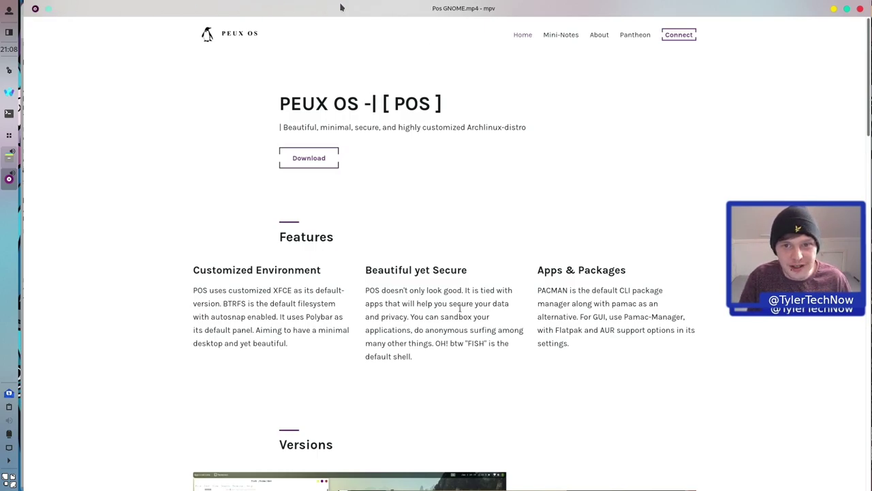
{"action": "left_click_drag", "start_coordinate": [354, 13], "coordinate": [371, 92]}
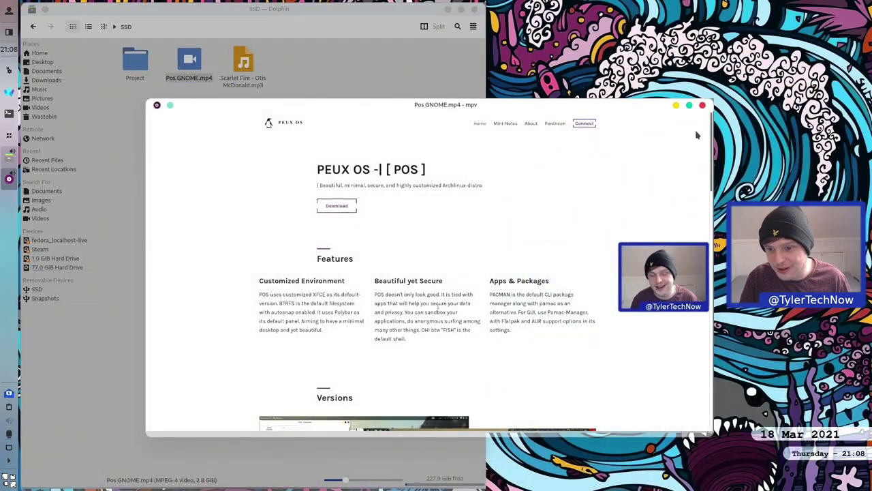
{"action": "left_click", "coordinate": [702, 105]}
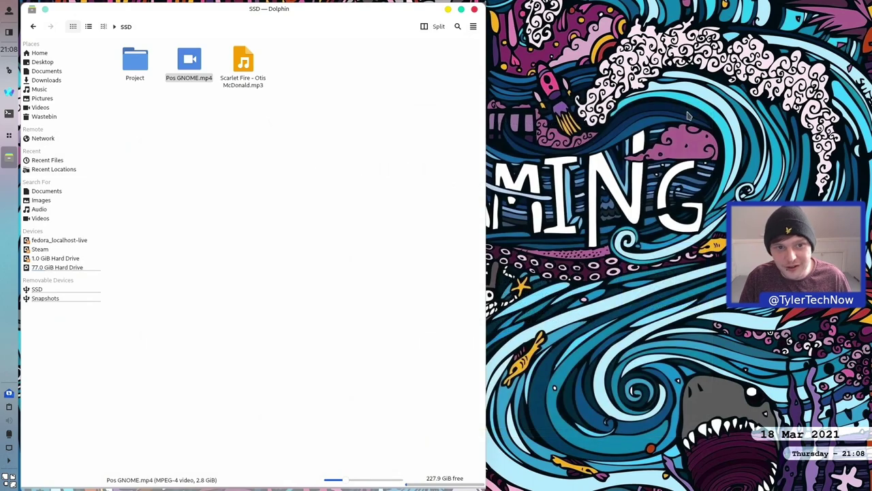
- Play Scarlet Fire - Otis McDonald.mp3 in lplayer, then close lplayer and Dolphin
{"action": "left_click", "coordinate": [251, 87]}
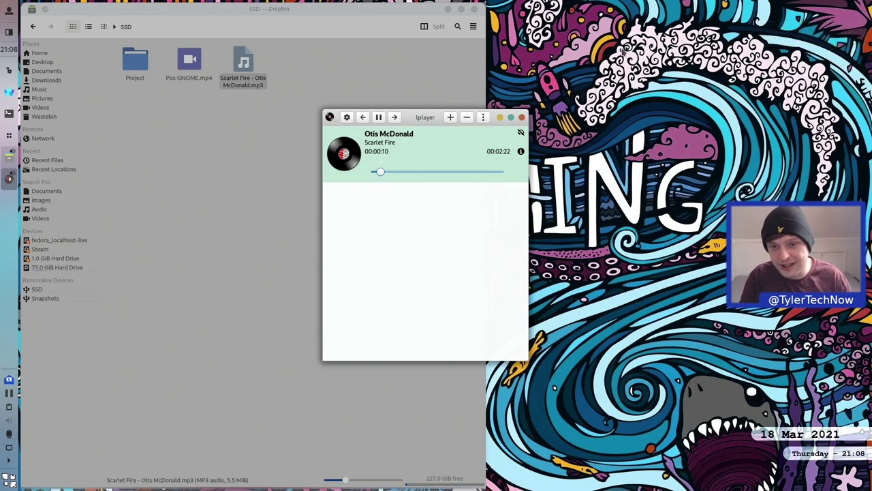
{"action": "left_click", "coordinate": [522, 118]}
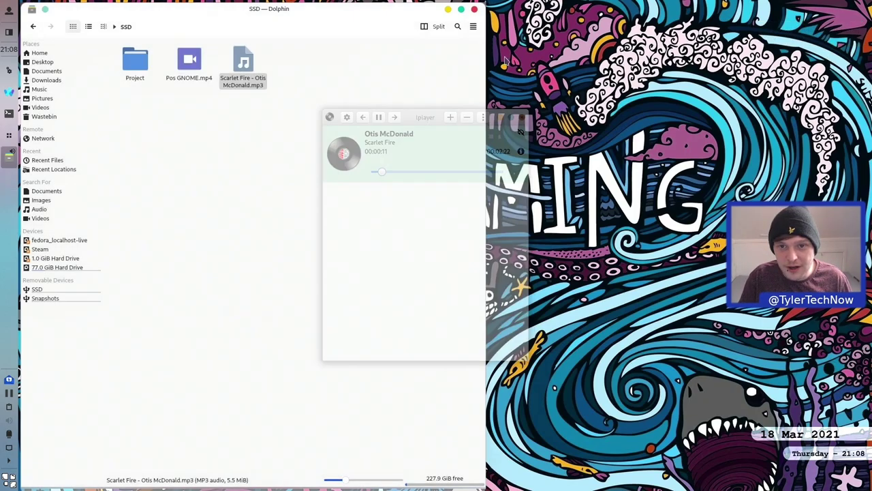
{"action": "left_click", "coordinate": [475, 9]}
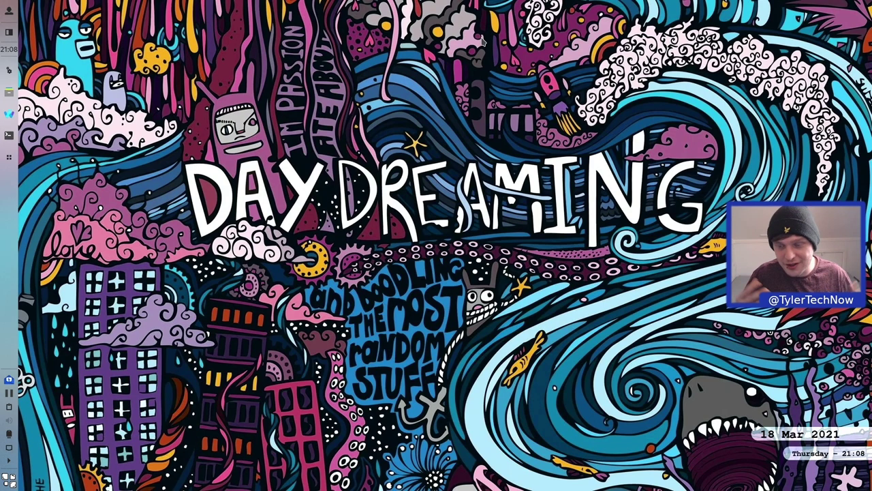
- Open the Default Applications settings by searching 'defau' in KRunner
{"action": "key", "text": "alt+space"}
{"action": "type", "text": "defau"}
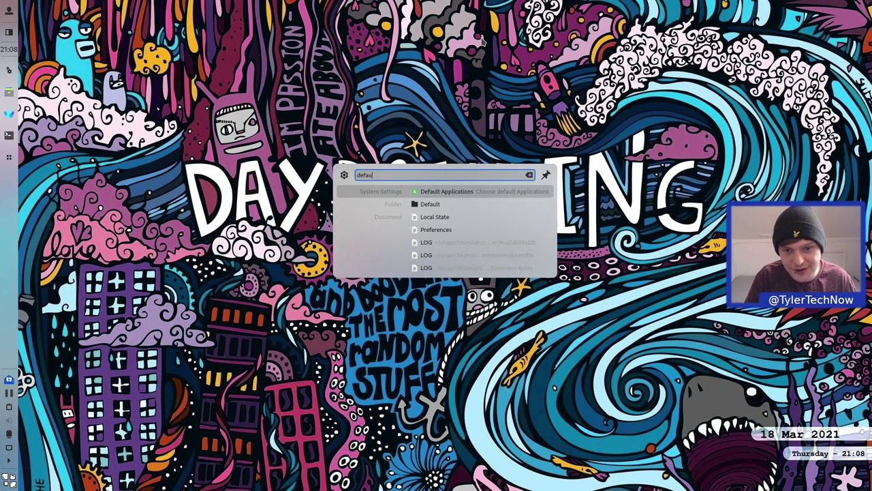
{"action": "key", "text": "Return"}
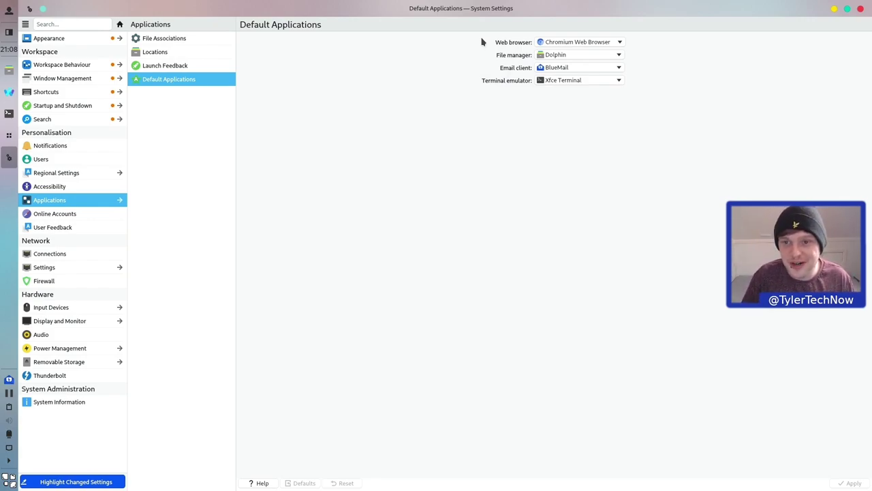
- Review the choices, keeping Chromium, Dolphin, BlueMail and Xfce Terminal, then close settings
{"action": "left_click", "coordinate": [605, 42]}
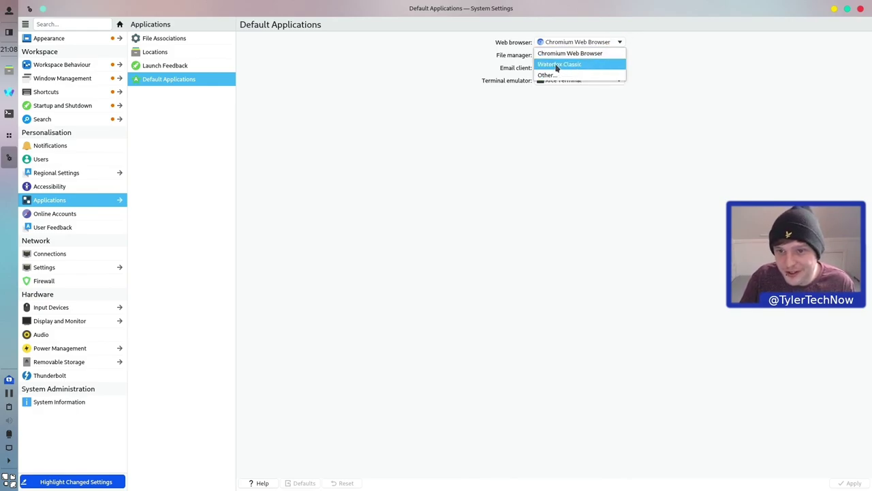
{"action": "left_click", "coordinate": [453, 63]}
{"action": "left_click", "coordinate": [551, 56]}
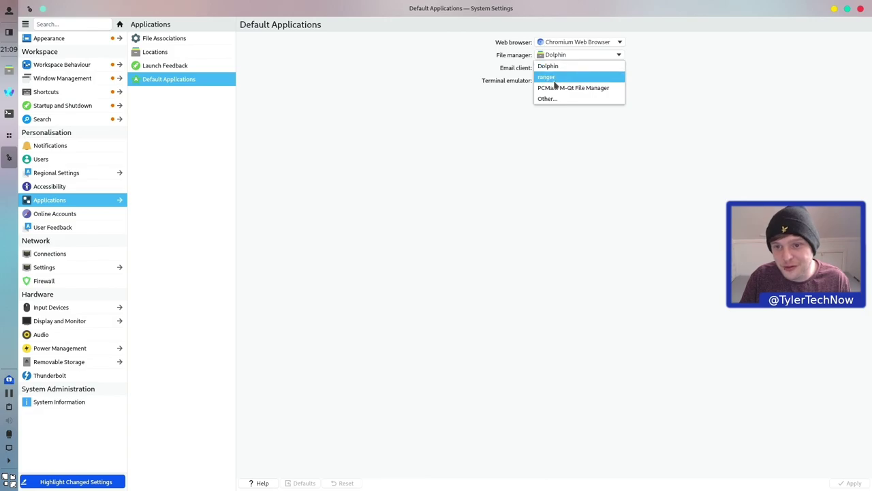
{"action": "left_click", "coordinate": [377, 77]}
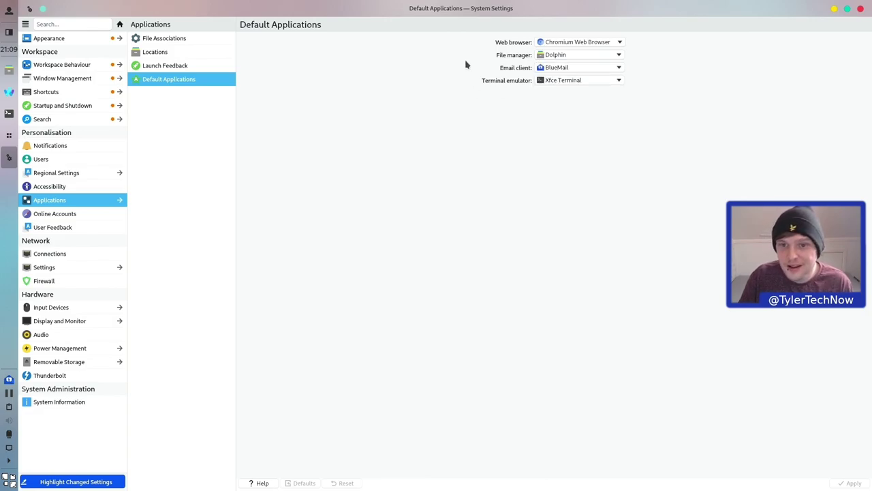
{"action": "left_click", "coordinate": [552, 68]}
{"action": "left_click", "coordinate": [464, 66]}
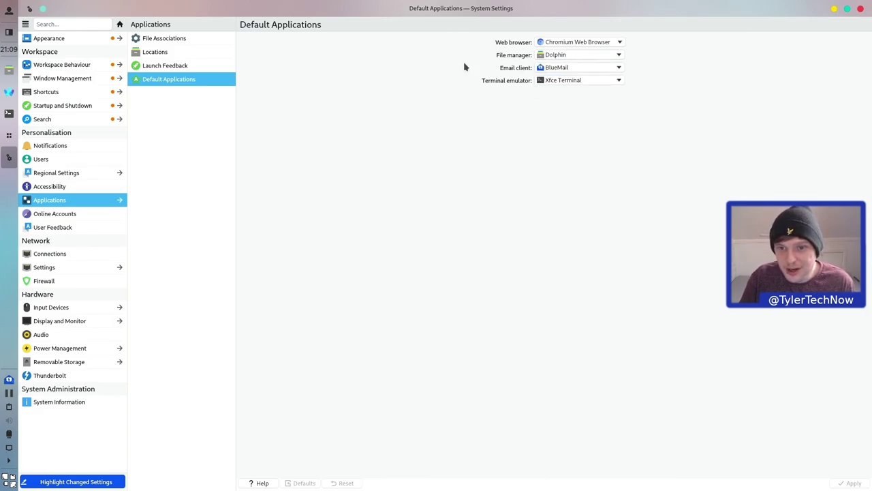
{"action": "left_click", "coordinate": [559, 81]}
{"action": "left_click", "coordinate": [449, 80]}
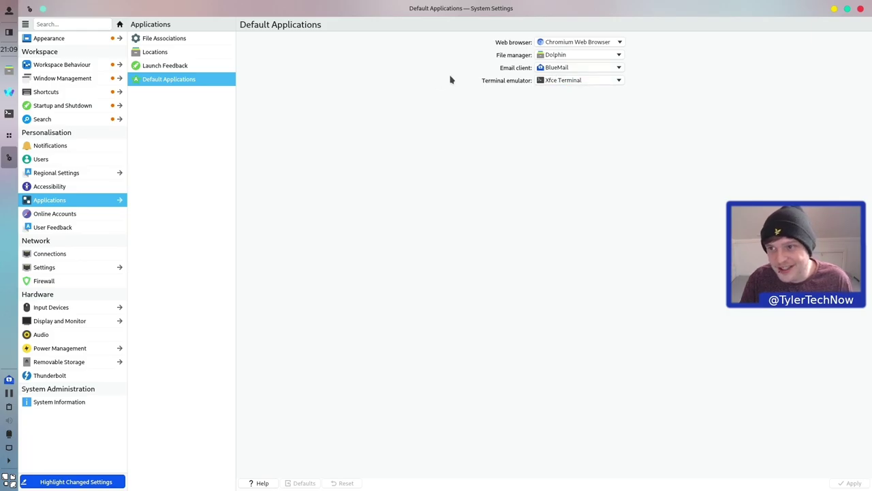
{"action": "left_click", "coordinate": [861, 9]}
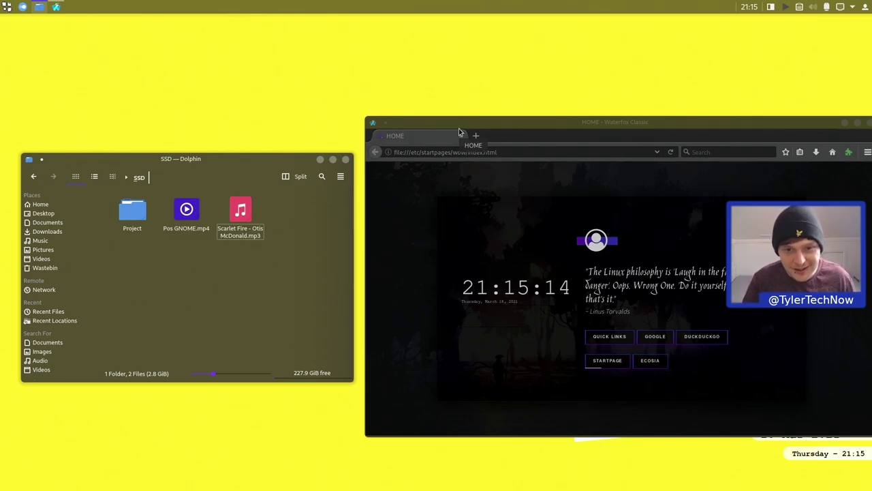
- Hibernate from the launcher, unlock with the account password, then switch to the next virtual desktop
{"action": "left_click", "coordinate": [6, 7]}
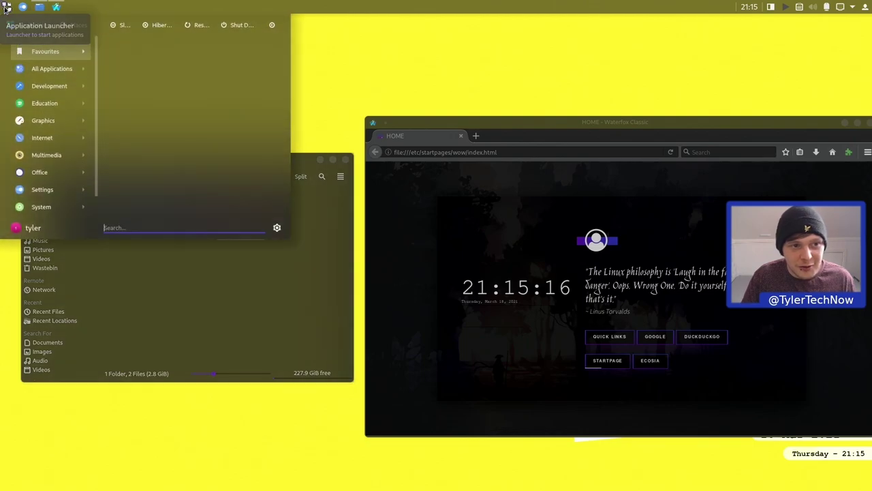
{"action": "left_click", "coordinate": [164, 27]}
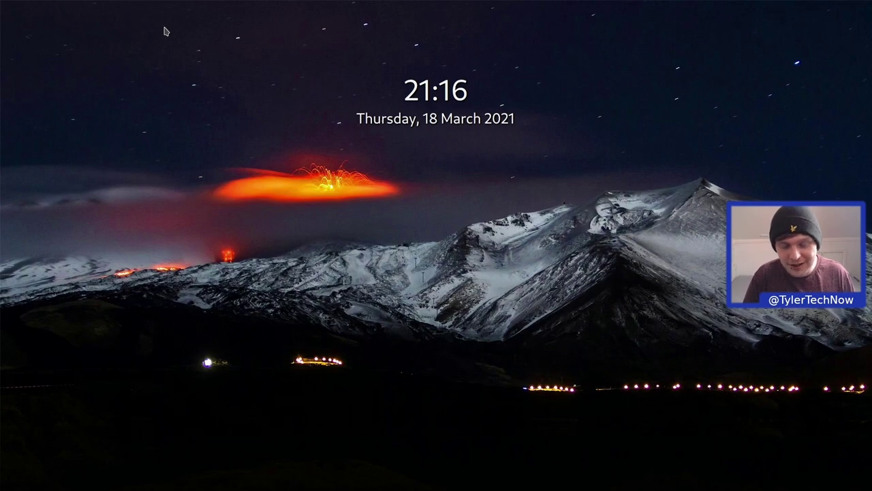
{"action": "mouse_move", "coordinate": [146, 221]}
{"action": "type", "text": "*******"}
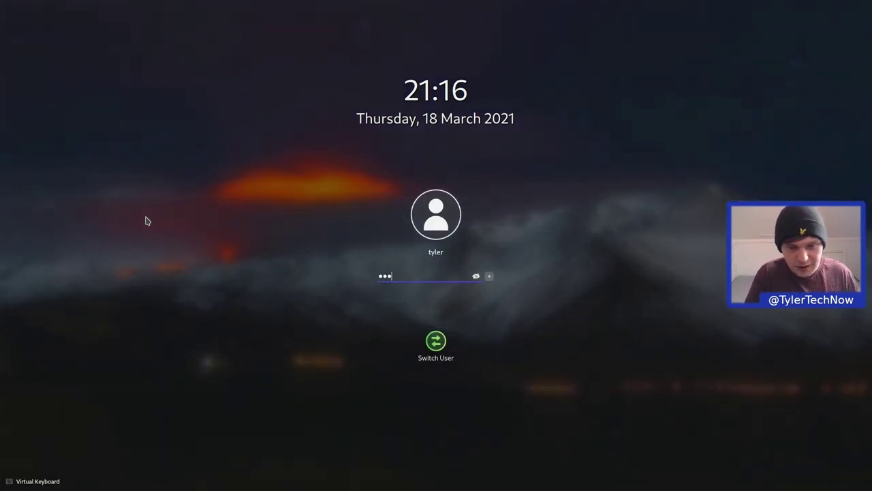
{"action": "type", "text": "*"}
{"action": "key", "text": "Return"}
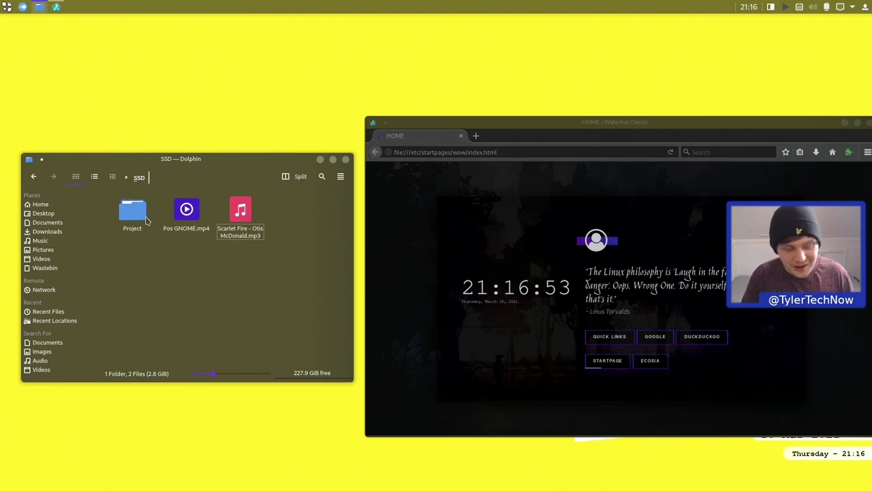
{"action": "key", "text": "ctrl+alt+Right"}
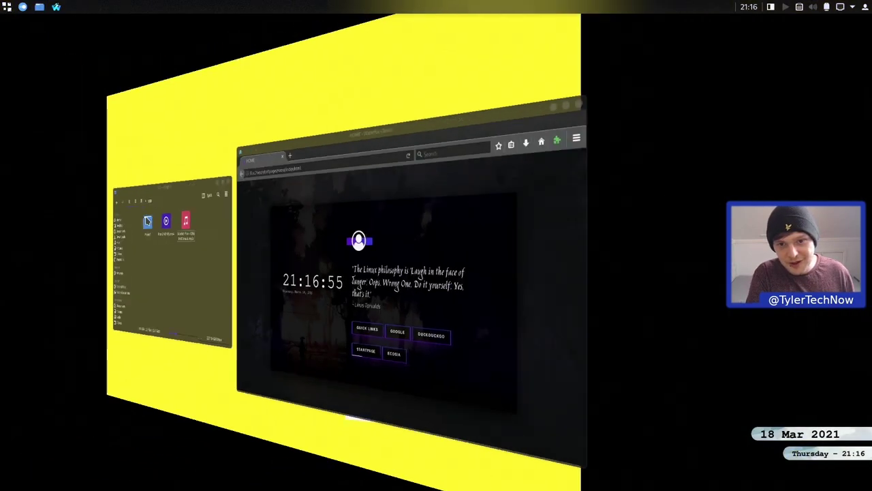